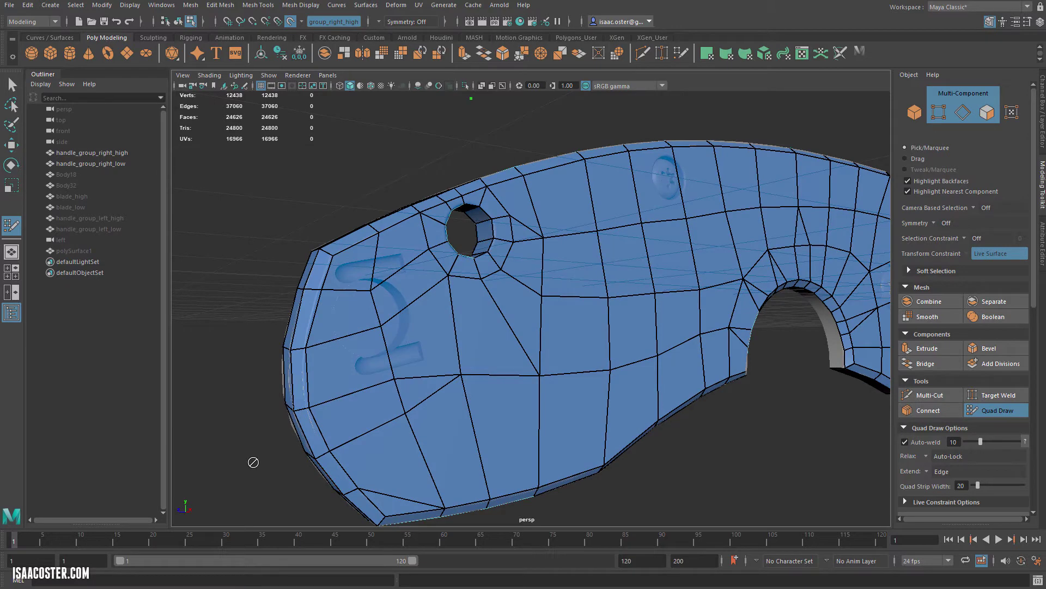
Leave Quad Draw and hide the high-poly mesh handle_group_right_high.
mouse_move(276, 397)
alt+mouse_down()
mouse_move(266, 397)
mouse_move(327, 349)
mouse_move(355, 458)
mouse_move(278, 451)
alt+mouse_up()
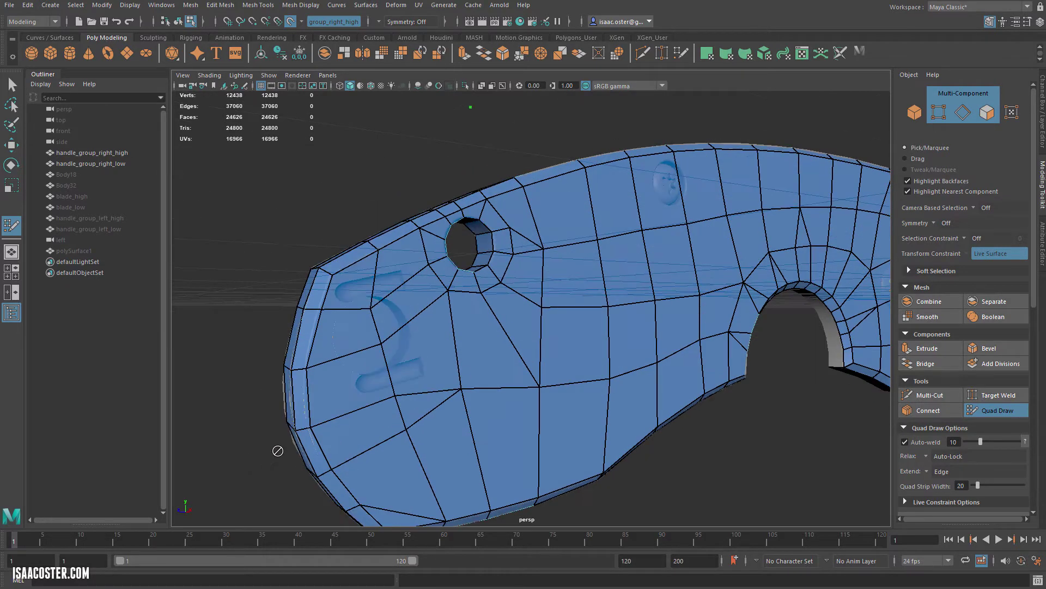
alt+drag(226, 477, 220, 470)
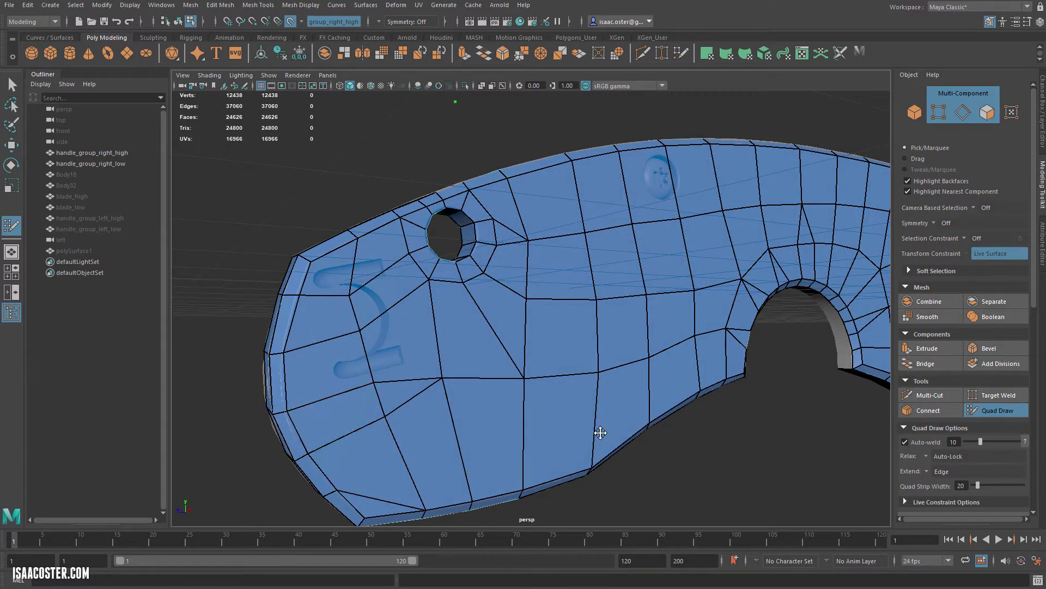
key(w)
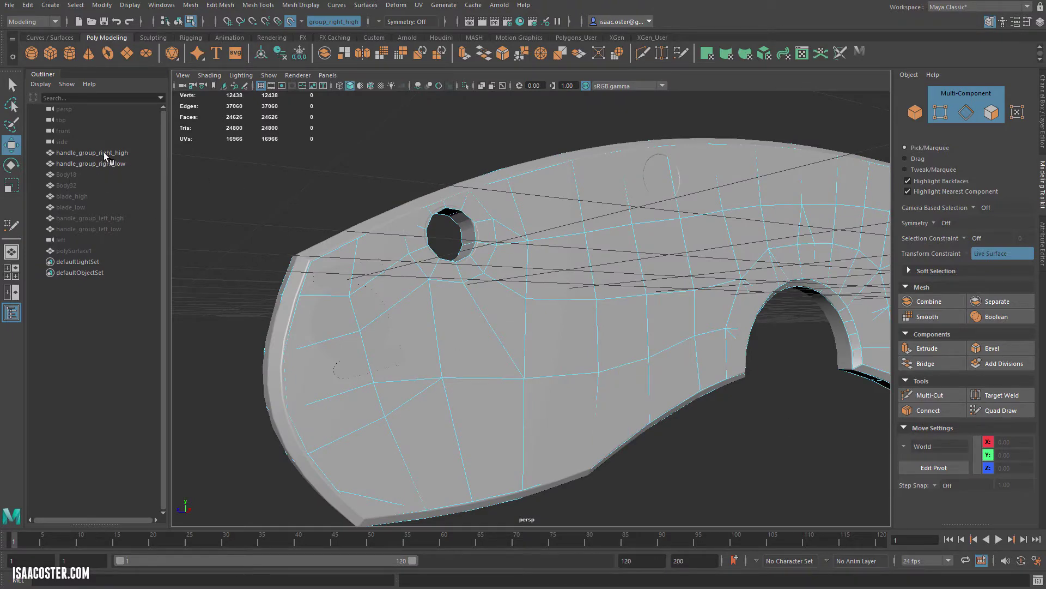
click(92, 153)
key(ctrl+h)
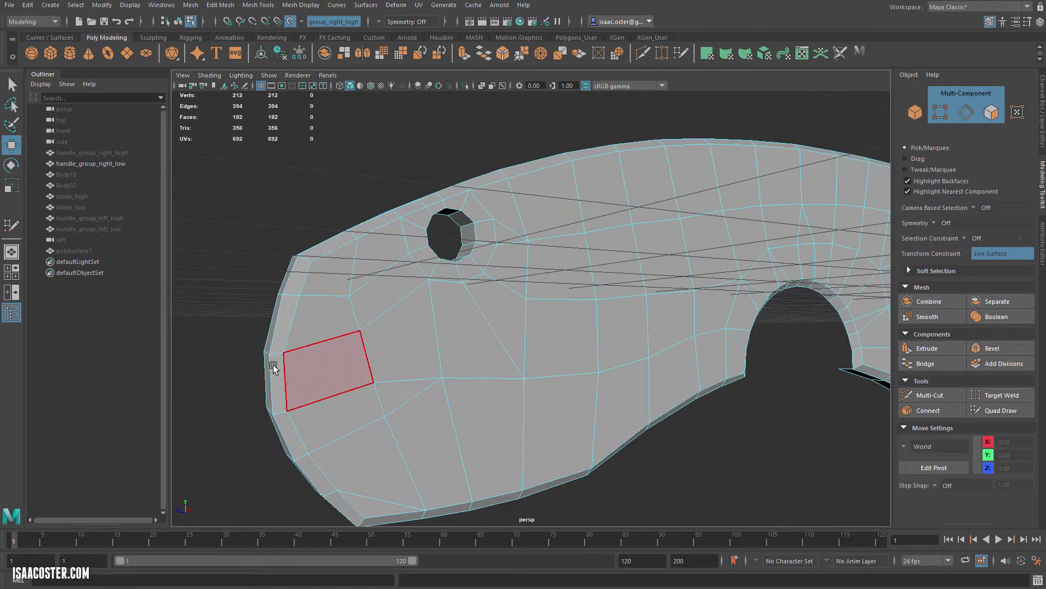
Return to object mode and inspect the low-poly handle's silhouette from several angles, especially the rounded end.
alt+drag(228, 323, 224, 338)
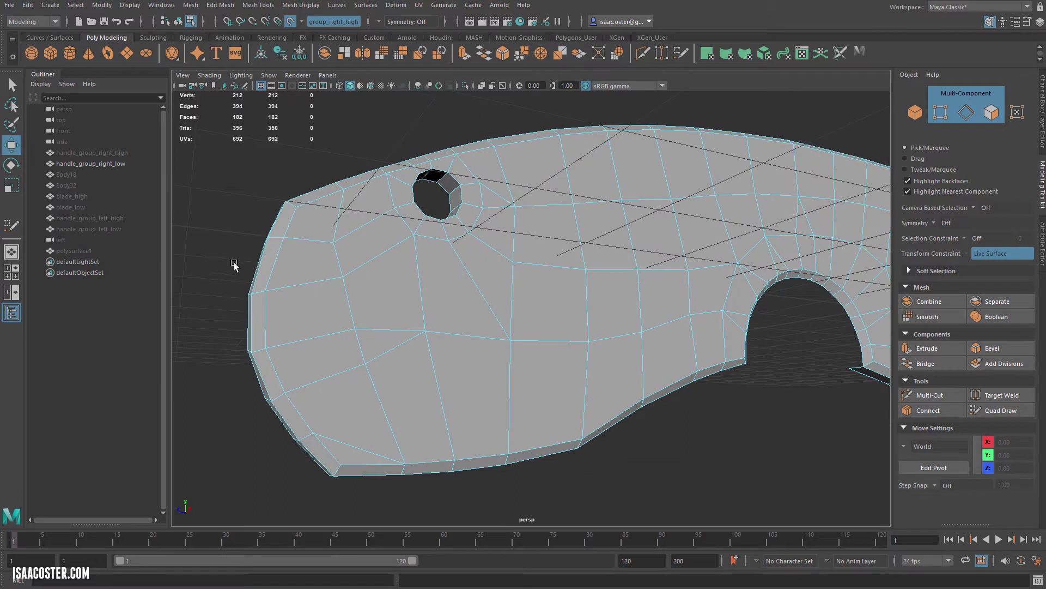
key(F8)
scroll(231, 257, down, 6)
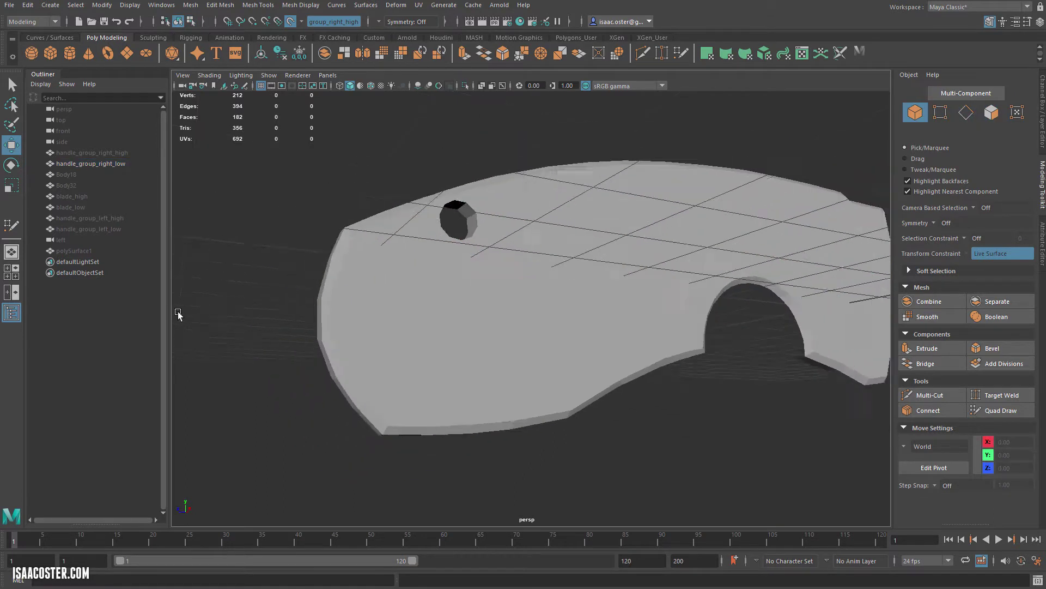
alt+drag(234, 301, 377, 279)
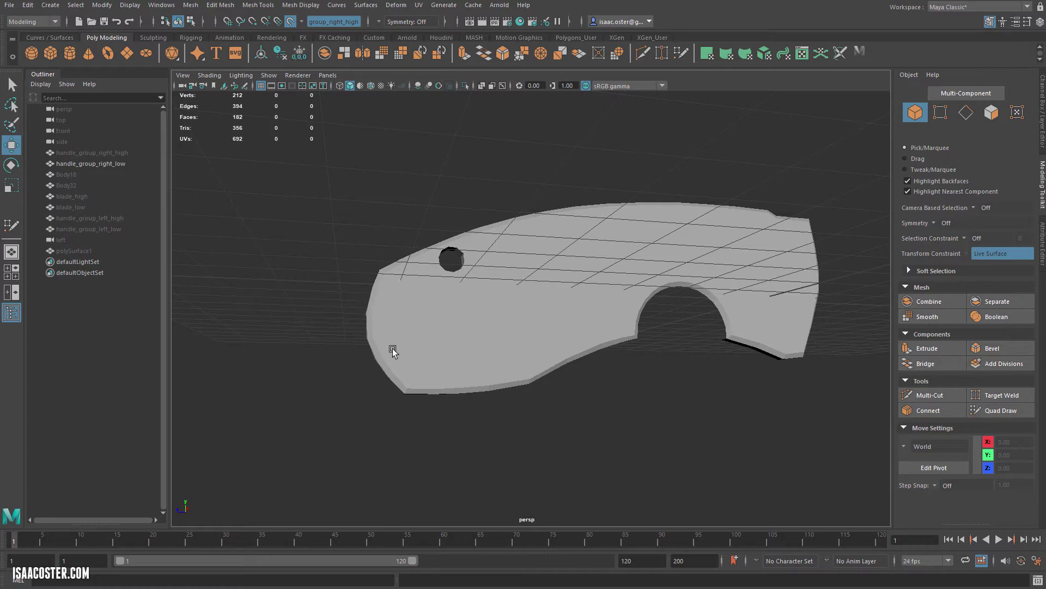
alt+drag(411, 390, 391, 376)
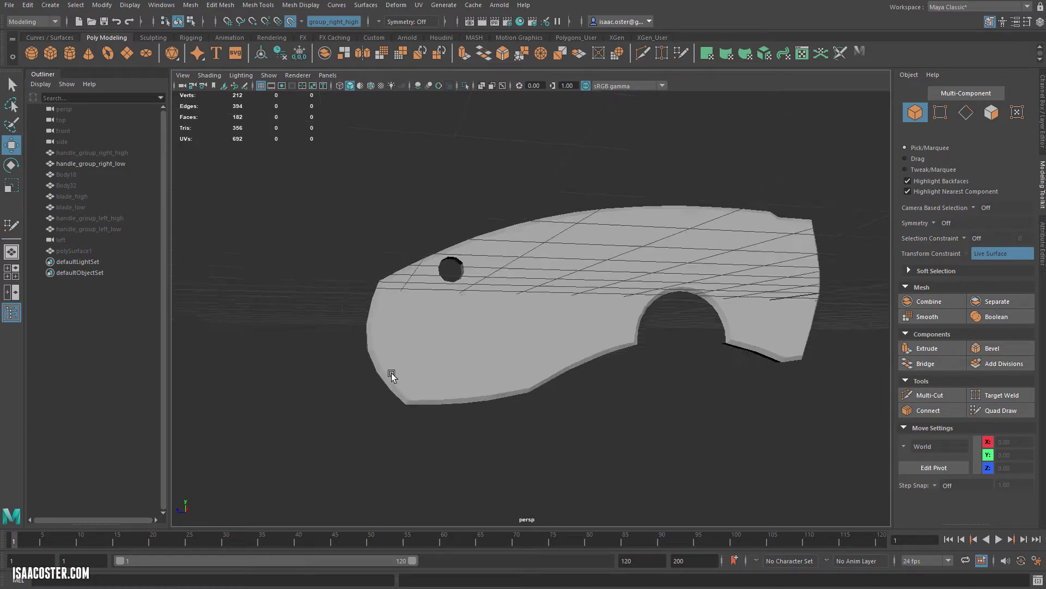
alt+drag(777, 215, 604, 349)
alt+drag(665, 329, 384, 374)
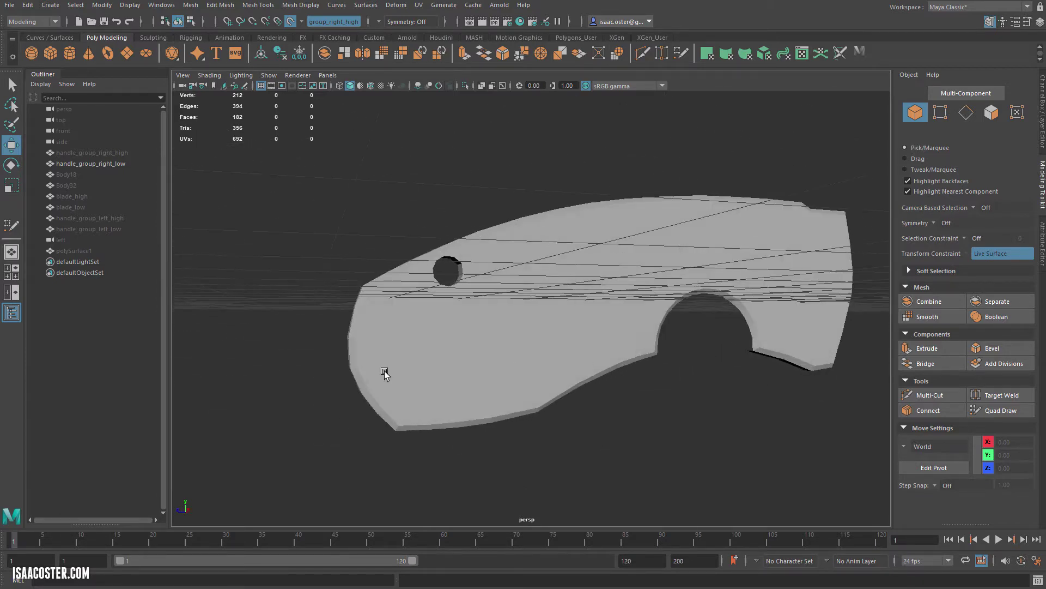
Start a one-segment Connect at slide 0.50 across the three rim edges of handle_group_right_low's rounded end and the adjacent interior edge.
click(365, 352)
alt+right_drag(304, 397, 362, 372)
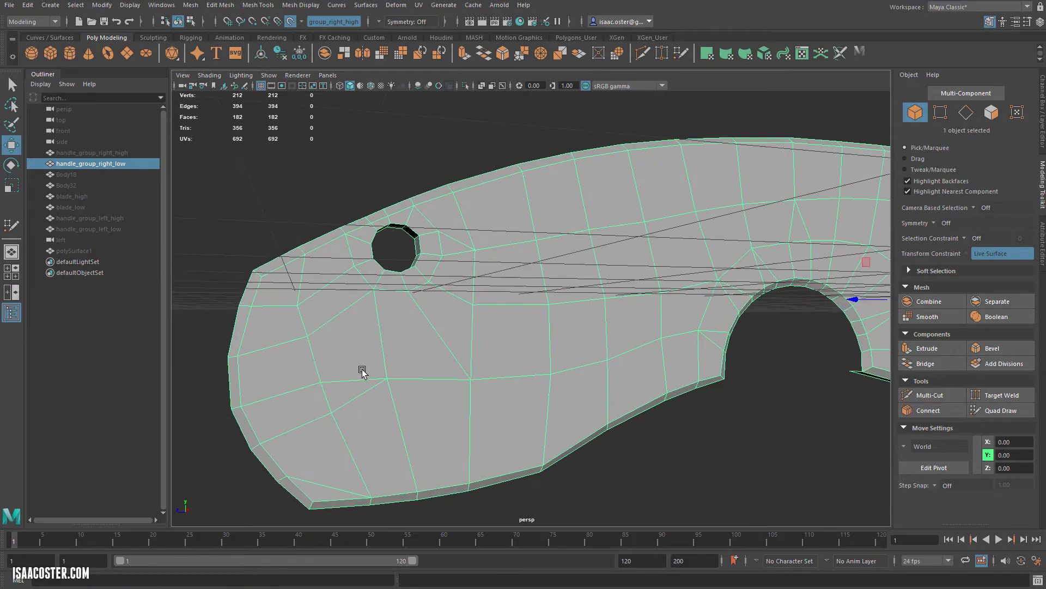
alt+drag(478, 353, 456, 145)
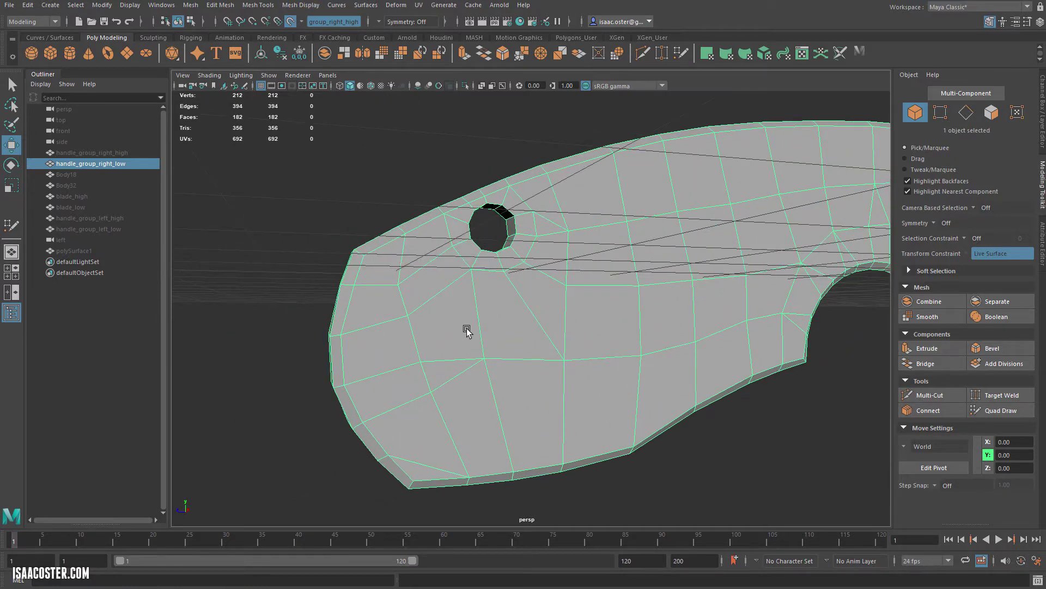
right_drag(468, 329, 464, 299)
double_click(339, 349)
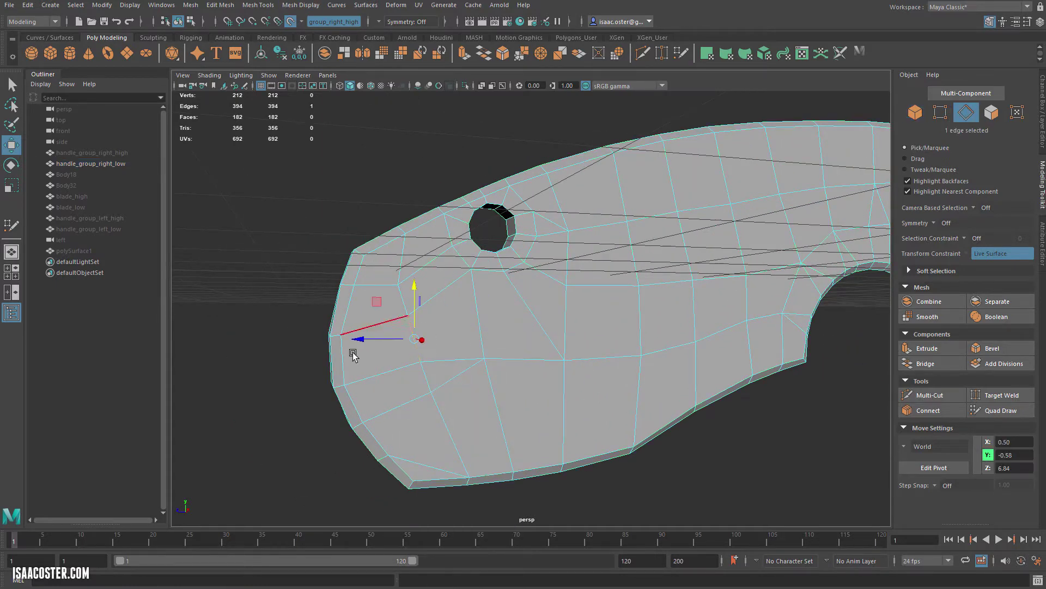
alt+drag(295, 376, 258, 392)
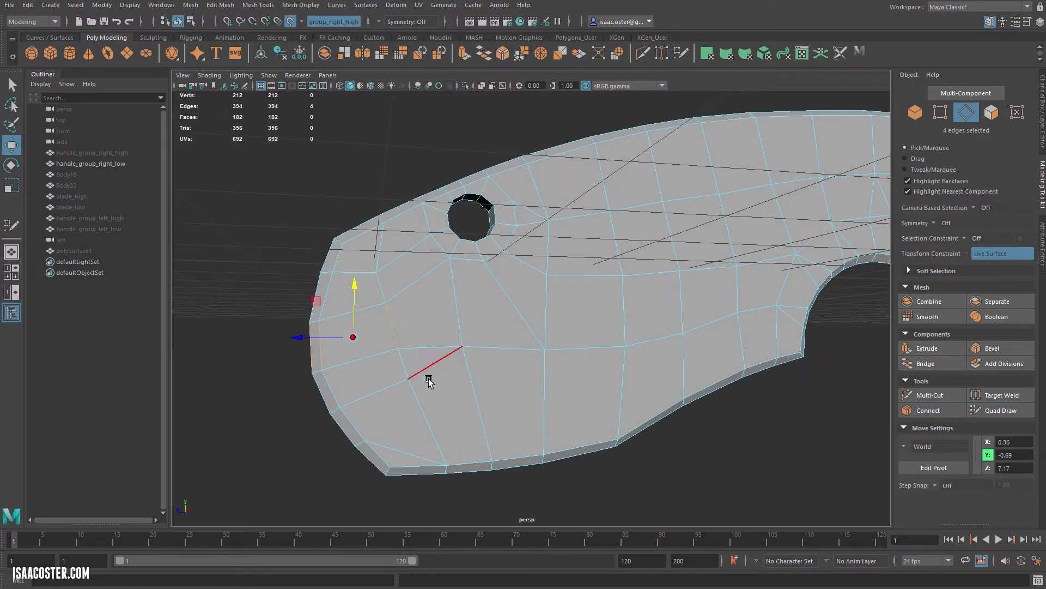
ctrl+click(375, 350)
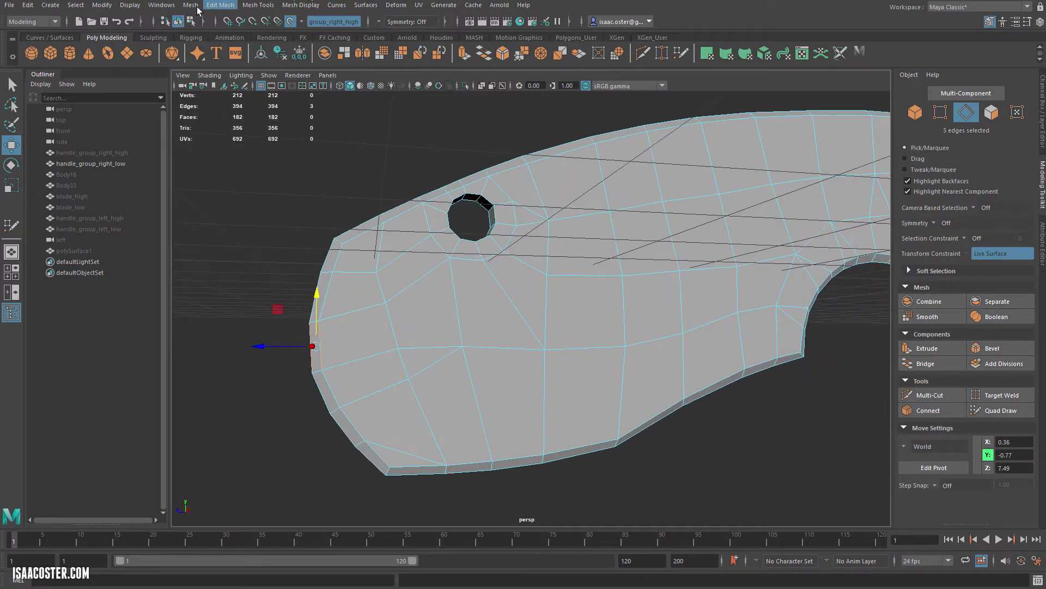
shift+click(396, 328)
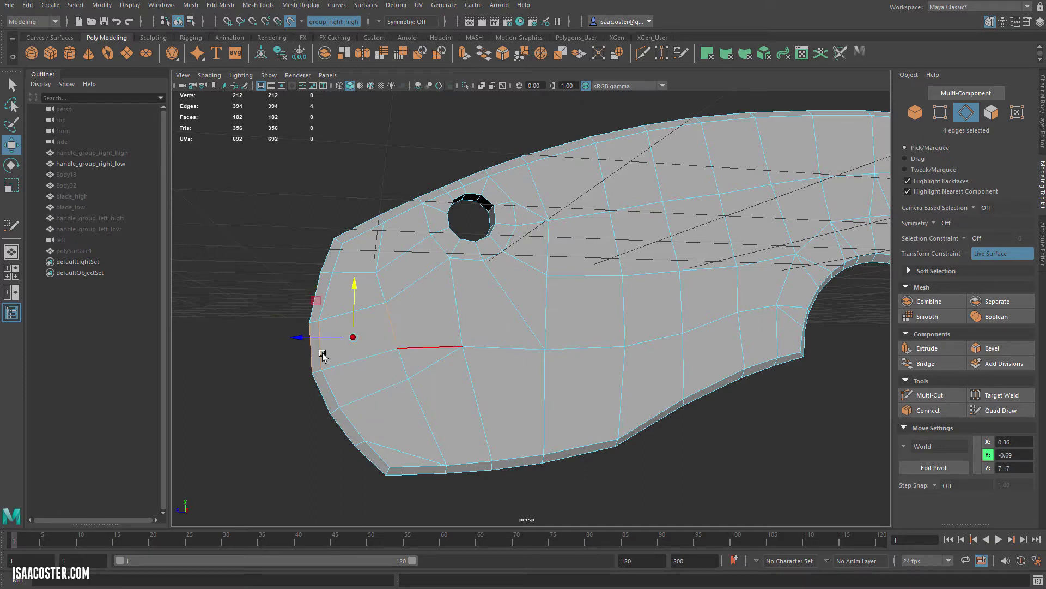
click(252, 6)
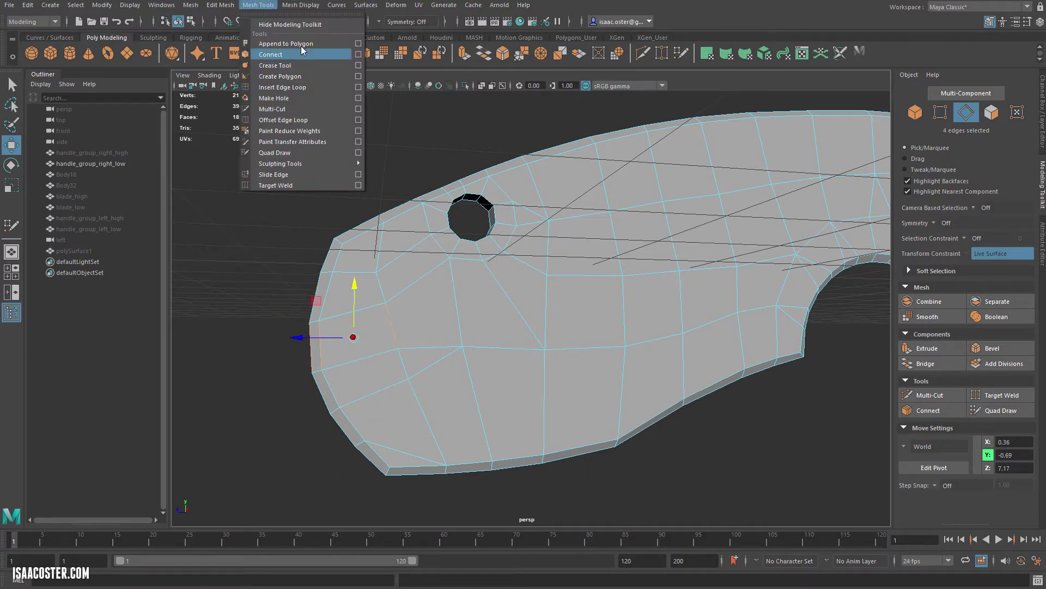
click(272, 54)
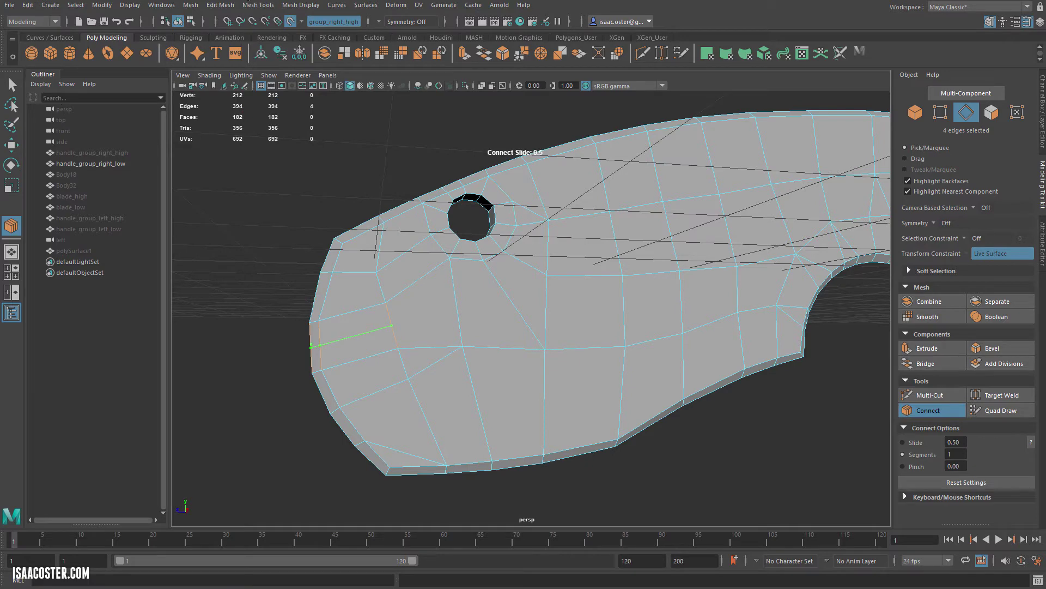
Enable Insert with edge flow at 1.0000 in the Connect Components options and apply it to the selected edges.
click(256, 5)
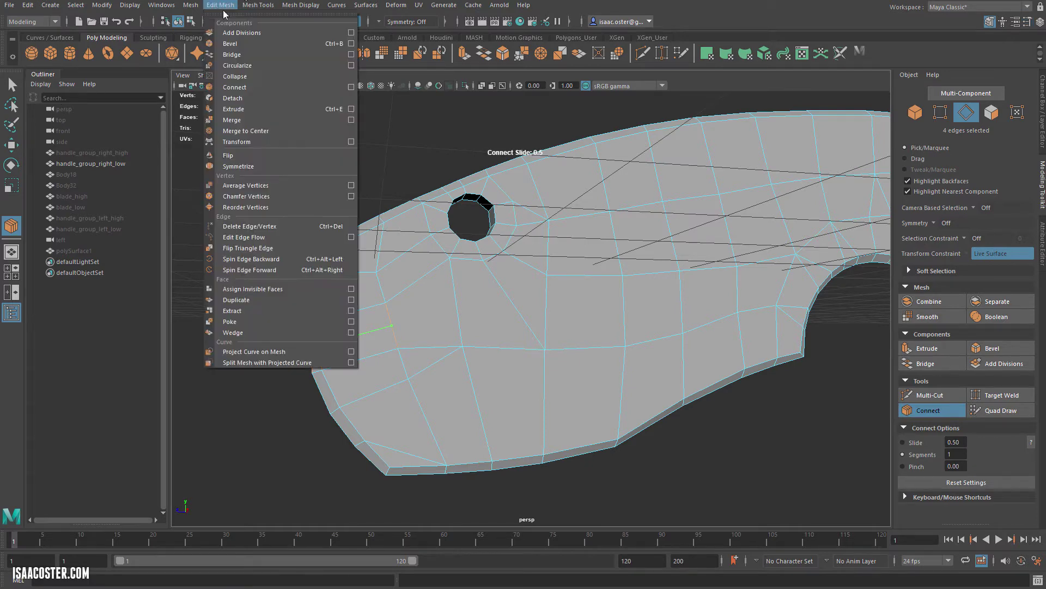
click(357, 88)
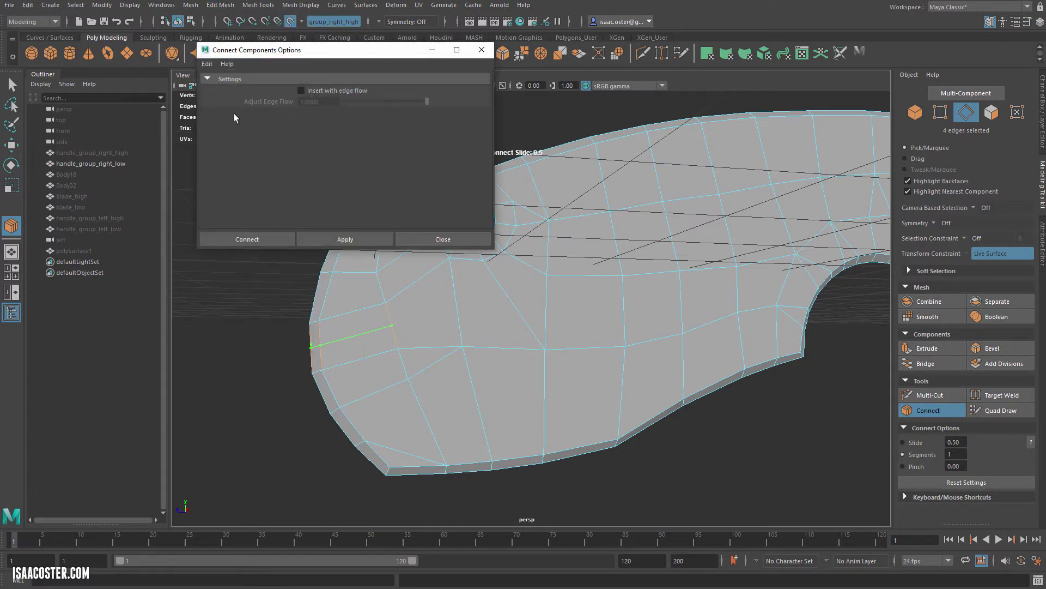
click(323, 90)
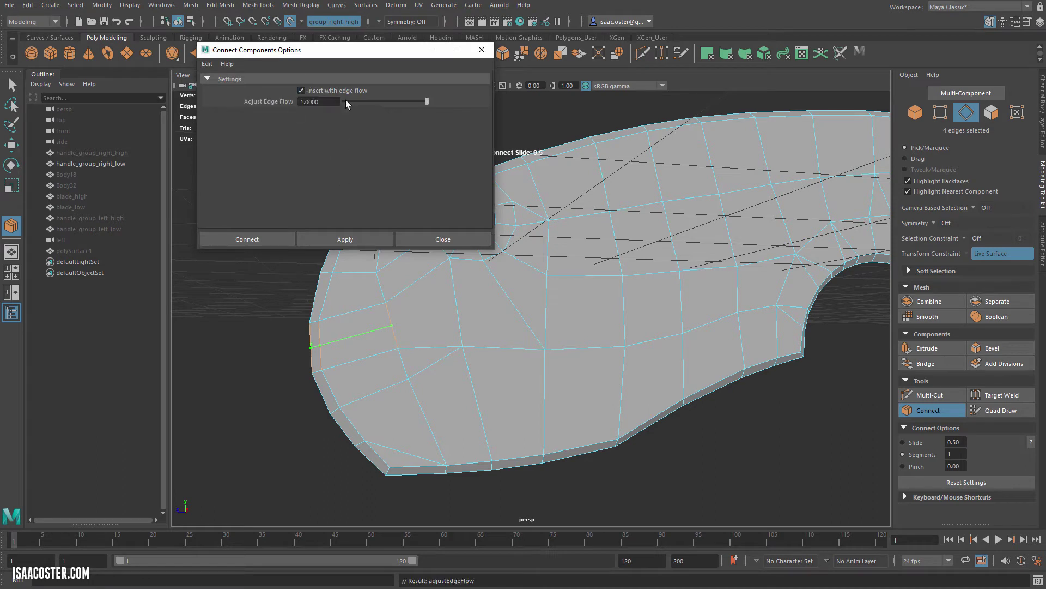
drag(355, 56, 275, 32)
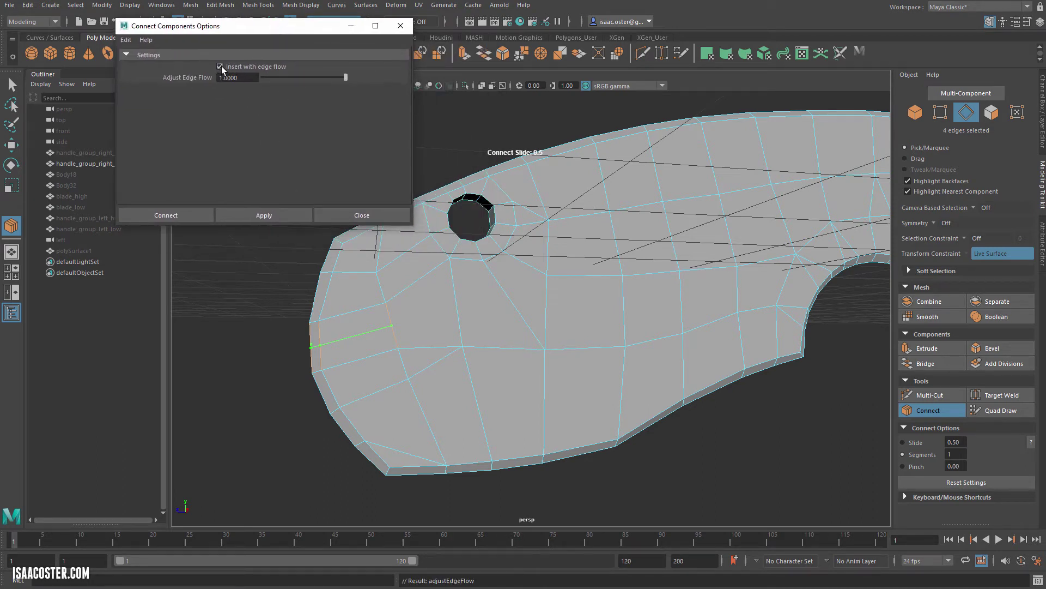
click(259, 214)
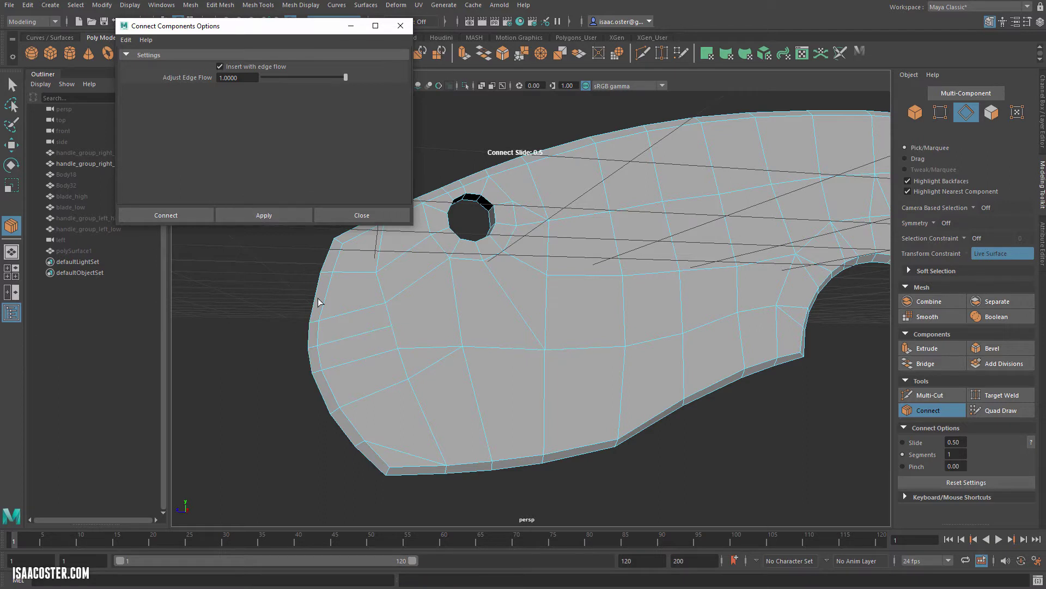
Connect the two edges of the front rim band just below the new cut, using edge flow.
click(327, 386)
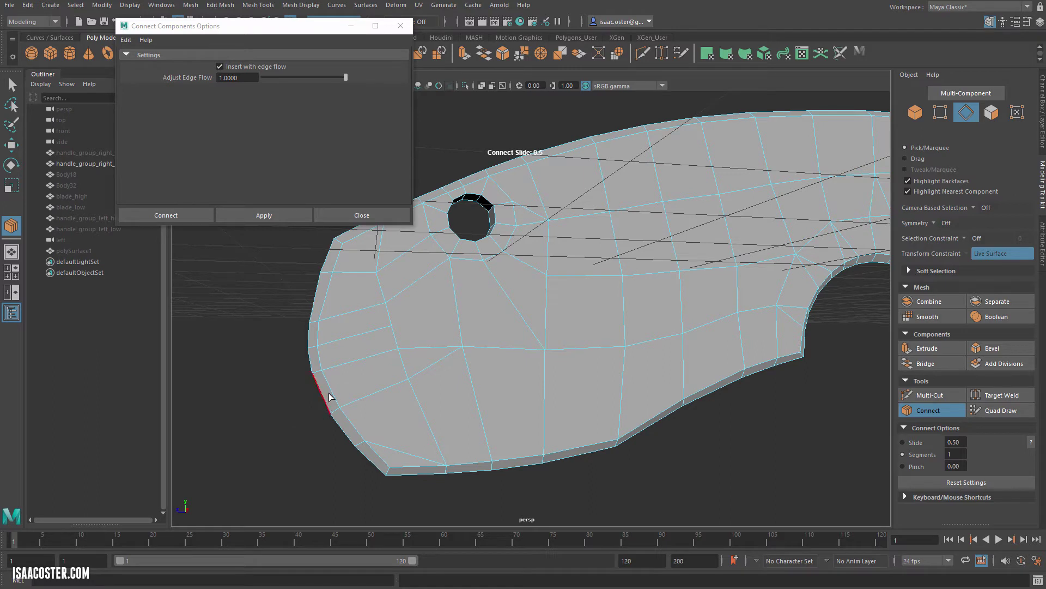
key(q)
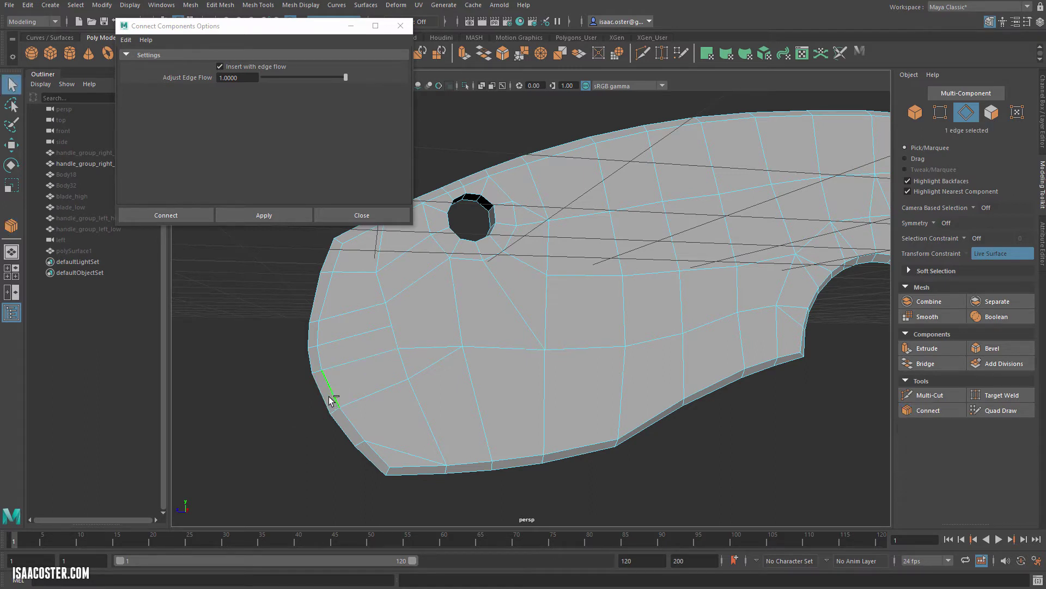
shift+click(324, 395)
click(254, 218)
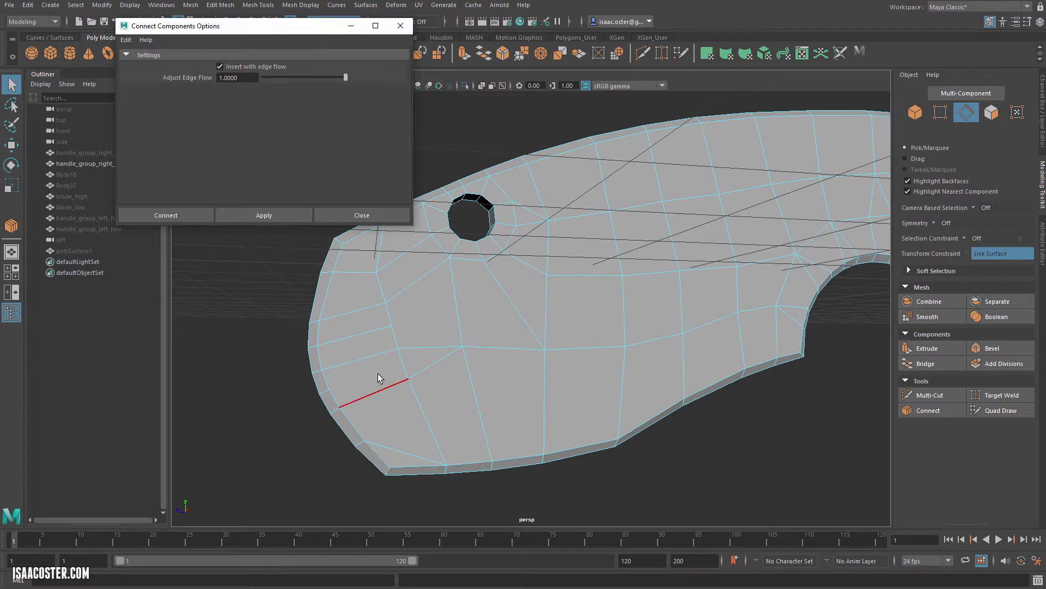
Turn off the live surface and snap the new cut's interior vertex onto the neighbouring vertex above it.
right_drag(378, 373, 343, 373)
click(390, 327)
key(w)
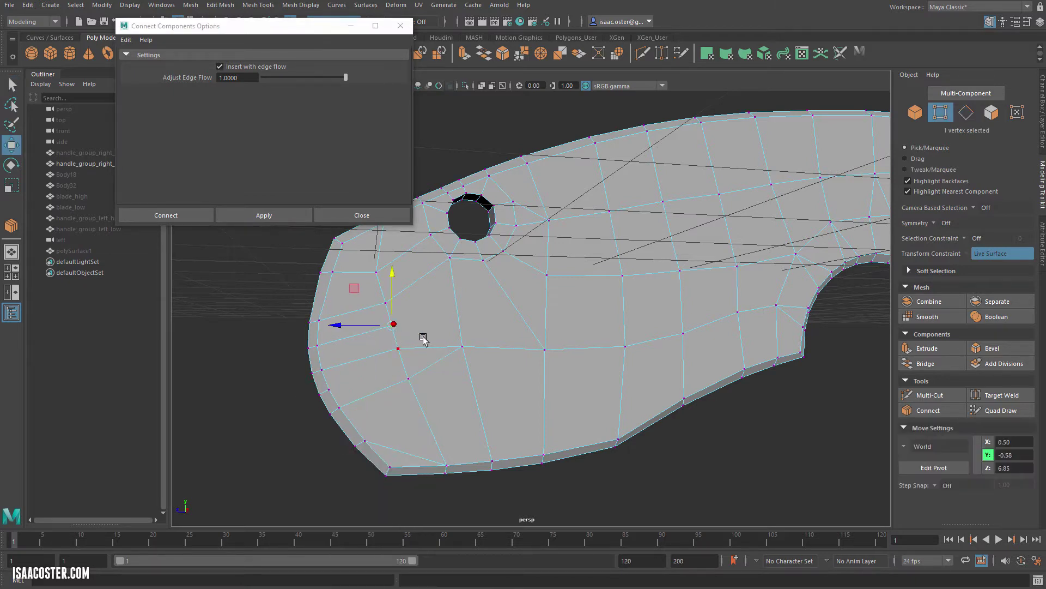
drag(312, 31, 201, 138)
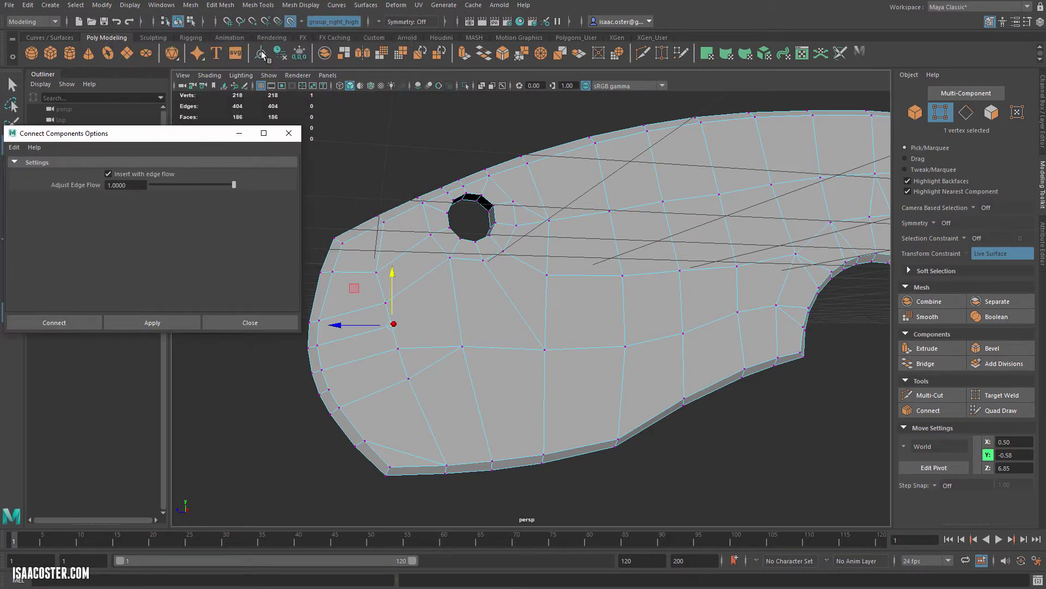
click(290, 21)
drag(392, 327, 328, 391)
Connect the new lower rim vertex to the nearby interior vertex.
shift+click(398, 387)
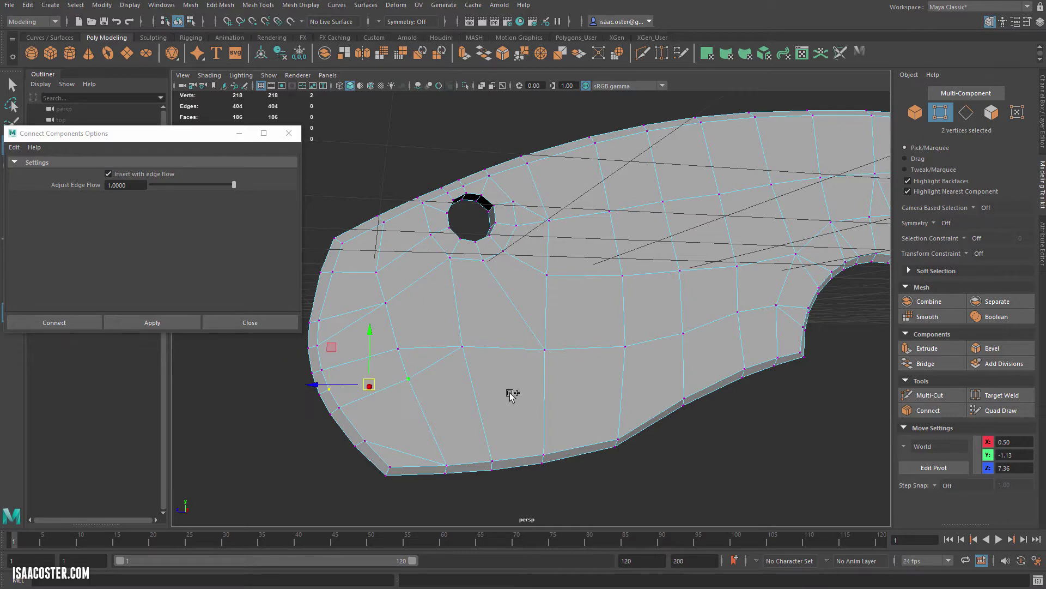
click(226, 6)
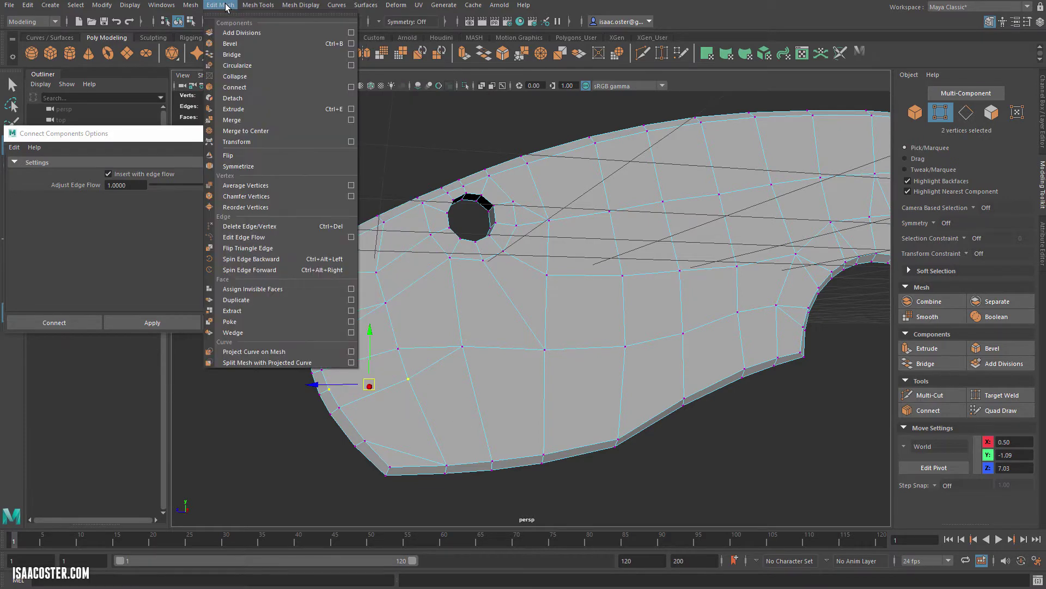
click(235, 87)
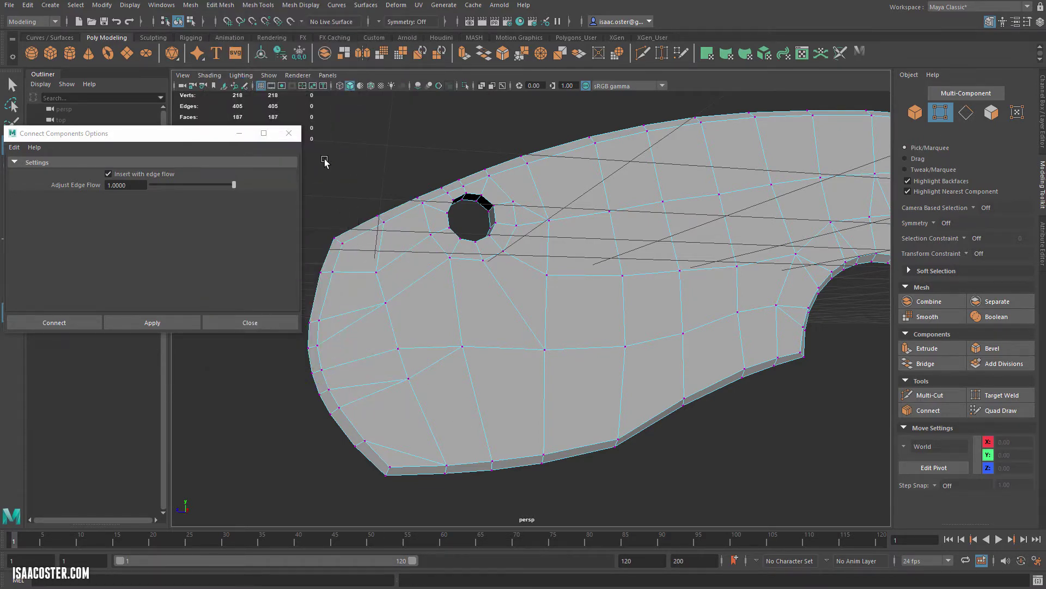
Delete the edge loop running from the interior vertex across the lower front rim band.
alt+drag(322, 175, 343, 447)
scroll(383, 342, up, 5)
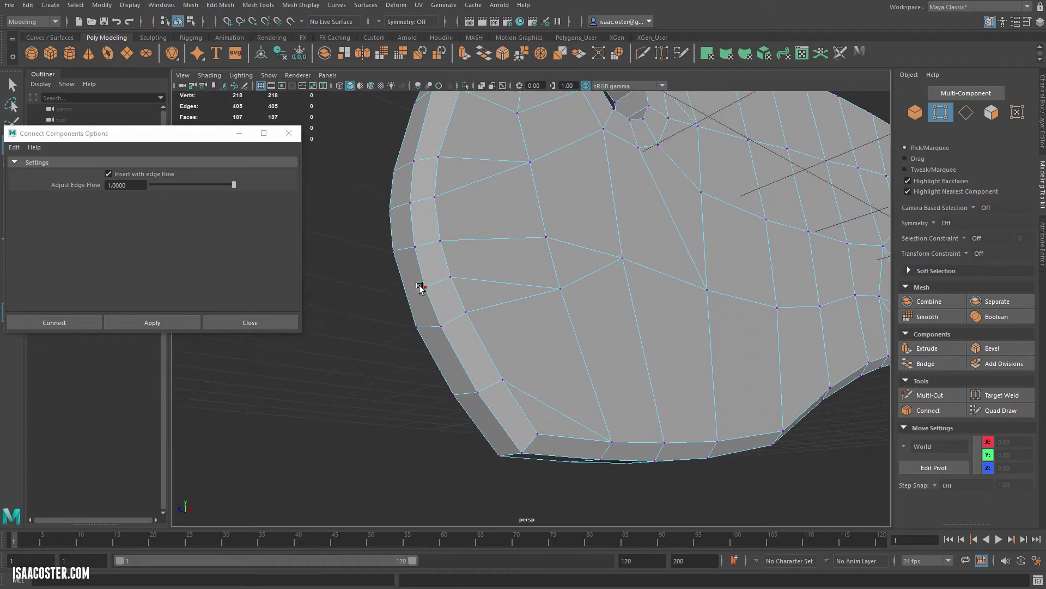
right_drag(477, 278, 478, 250)
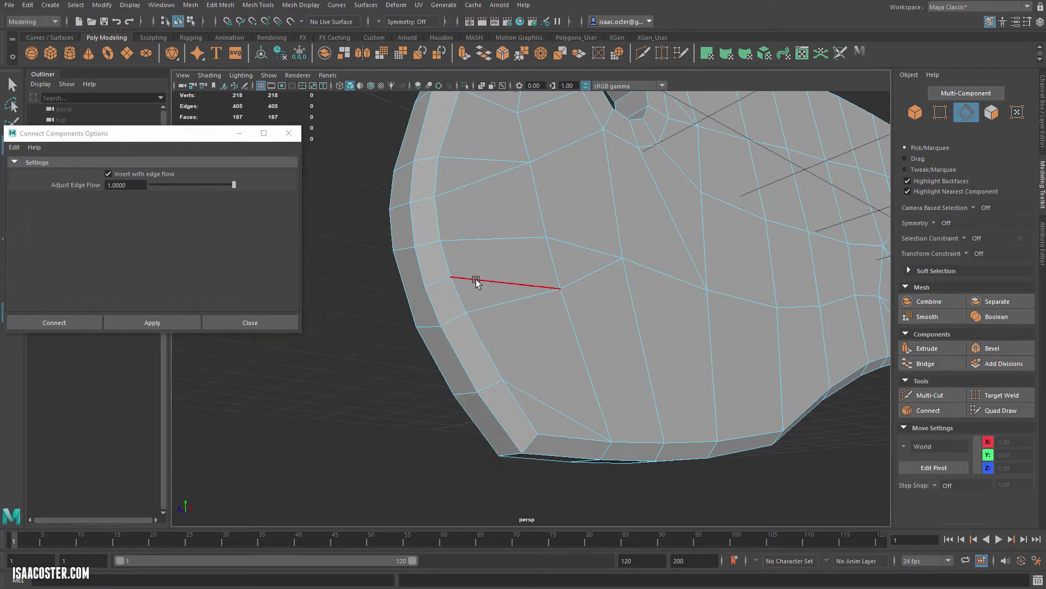
double_click(477, 280)
key(Delete)
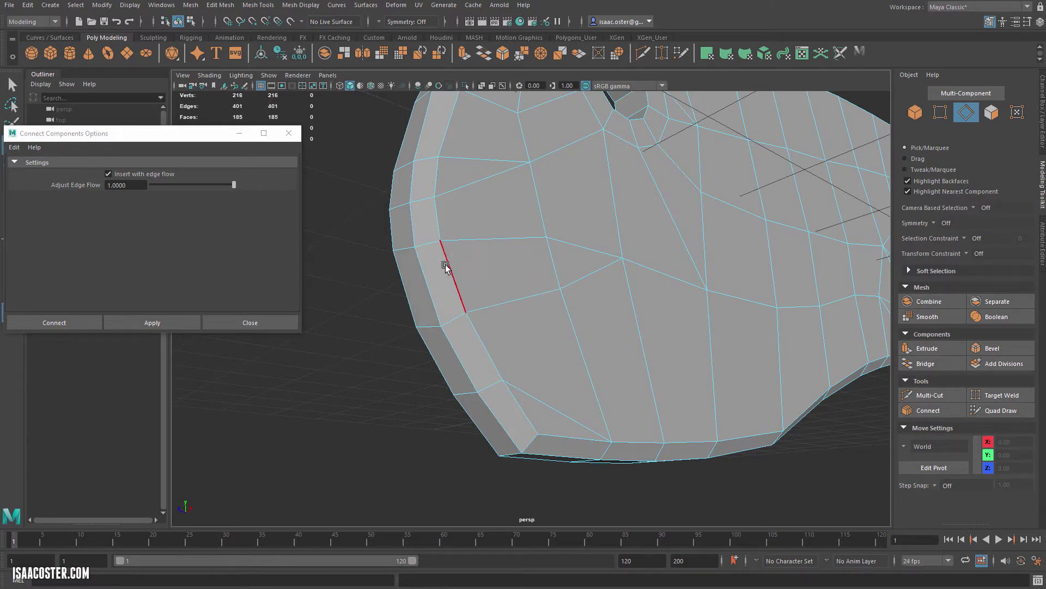
Add an edge-flow cut across the rim band between the two neighbouring cuts and connect its front vertex to the nearby interior vertex.
double_click(404, 292)
click(153, 322)
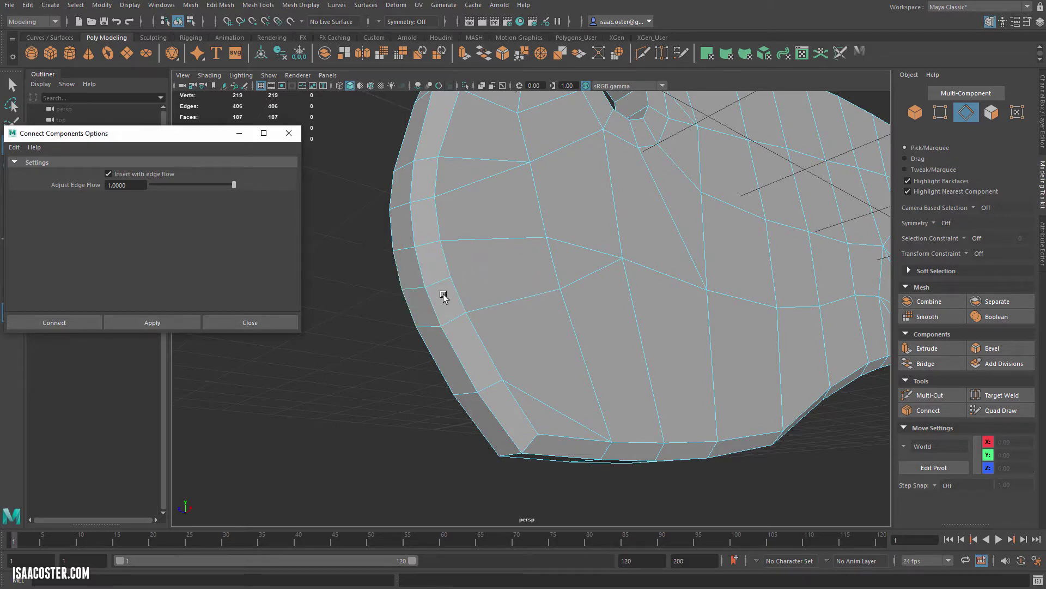
right_drag(470, 269, 426, 273)
click(451, 277)
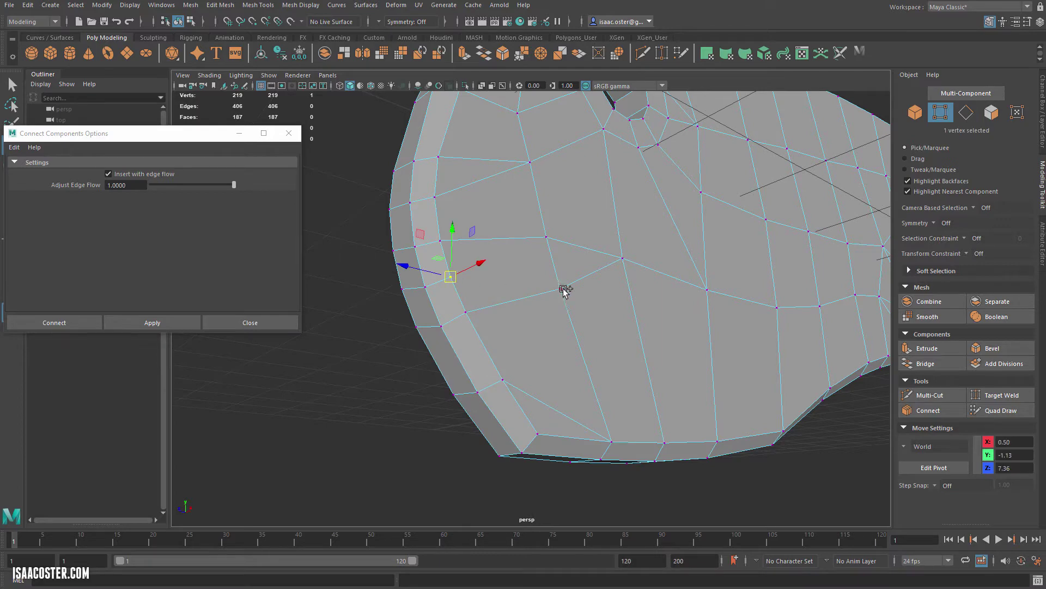
shift+click(561, 289)
click(258, 6)
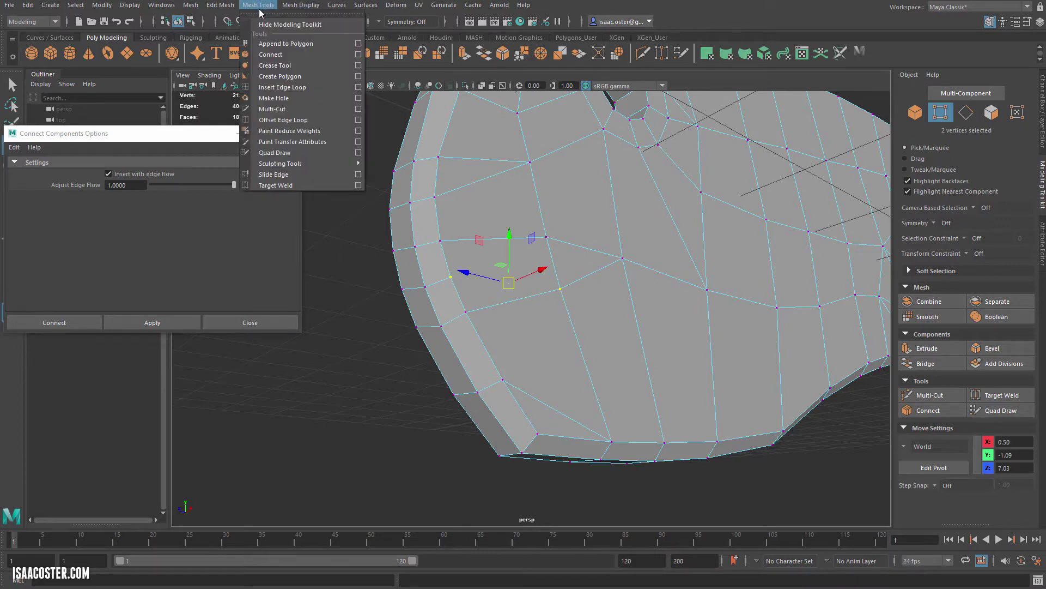
click(271, 54)
alt+drag(356, 507, 454, 472)
click(453, 472)
alt+drag(384, 458, 356, 473)
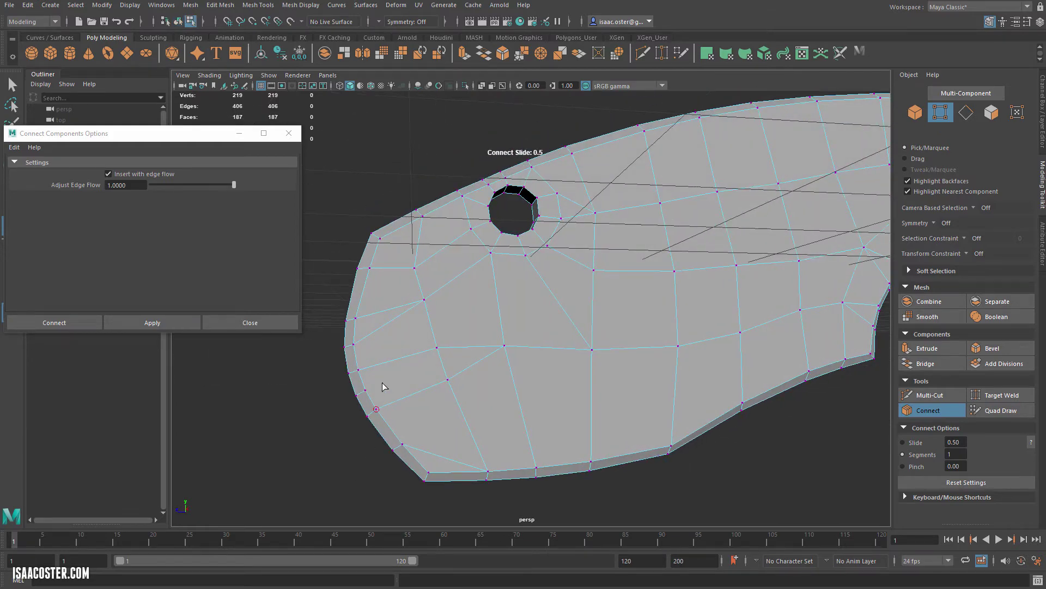
click(369, 390)
click(442, 351)
click(12, 84)
Close the Connect Components options and return the right handle to object selection.
alt+drag(241, 420, 293, 400)
alt+drag(472, 376, 383, 403)
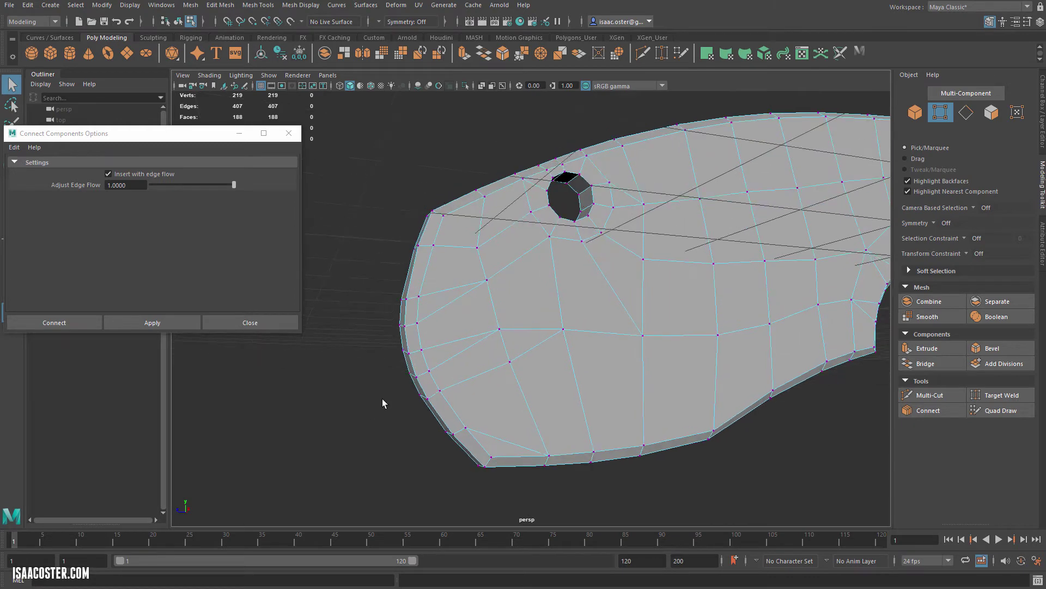
alt+drag(458, 315, 443, 317)
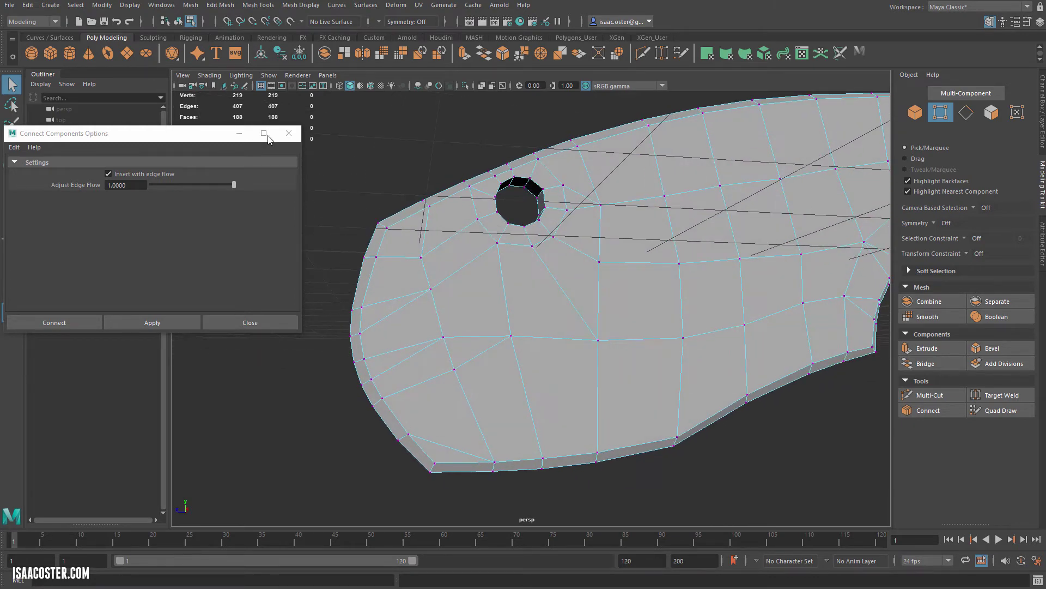
click(289, 133)
key(F8)
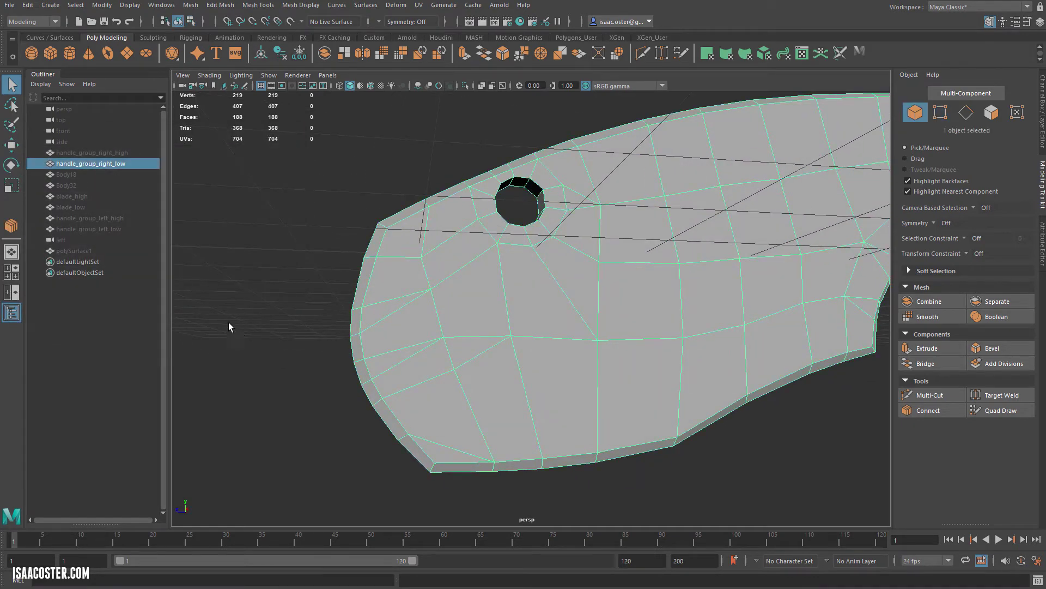
Delete the faces forming the rounded end of handle_group_left_low, including its rim.
click(88, 228)
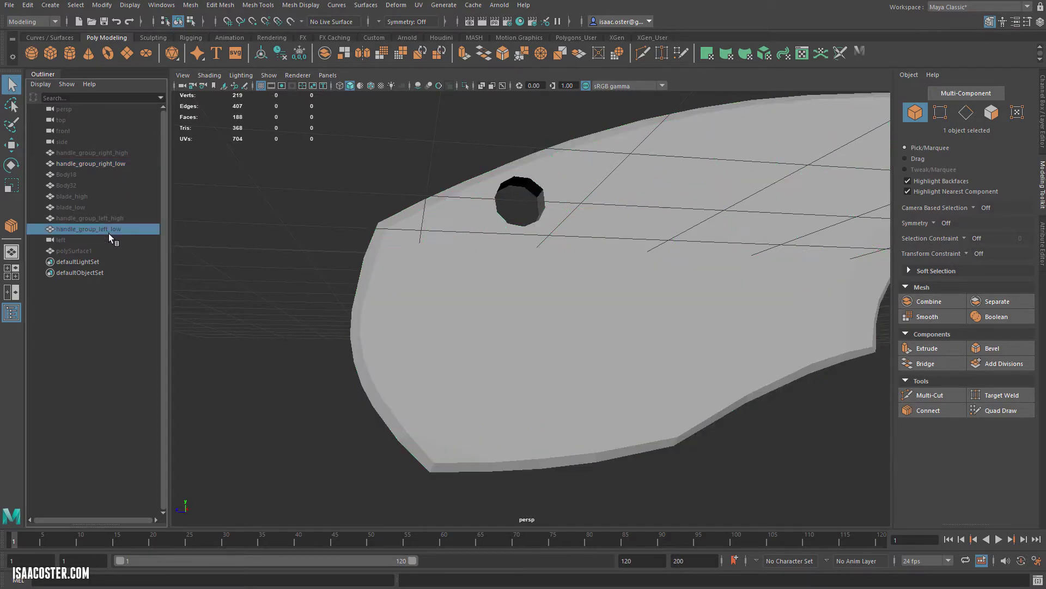
alt+drag(257, 348, 456, 355)
scroll(545, 327, up, 3)
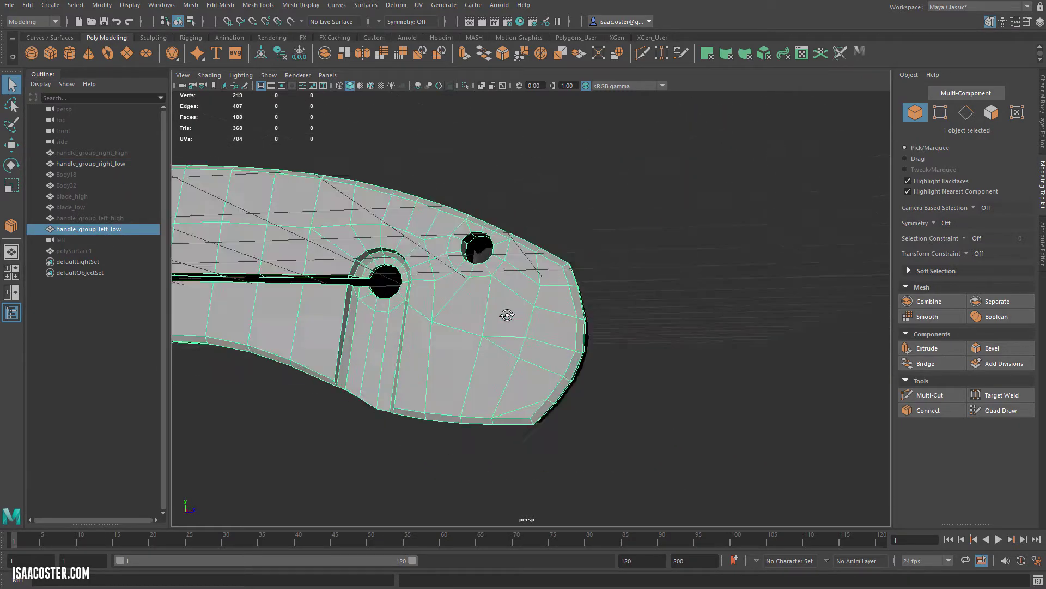
right_drag(551, 308, 551, 338)
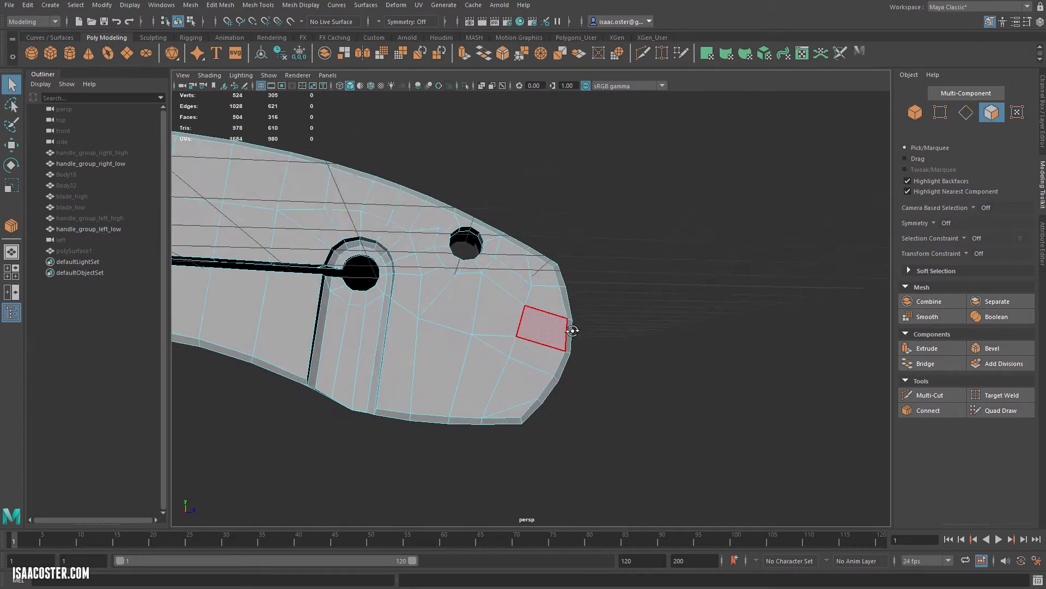
drag(618, 218, 534, 335)
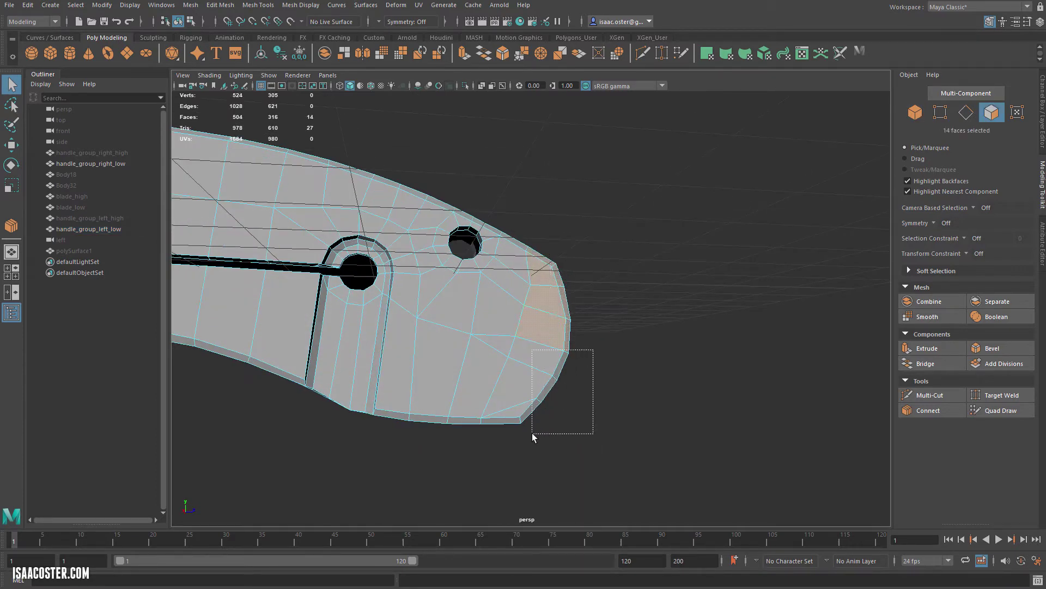
drag(532, 433, 558, 420)
shift+drag(596, 331, 554, 387)
shift+drag(513, 437, 525, 449)
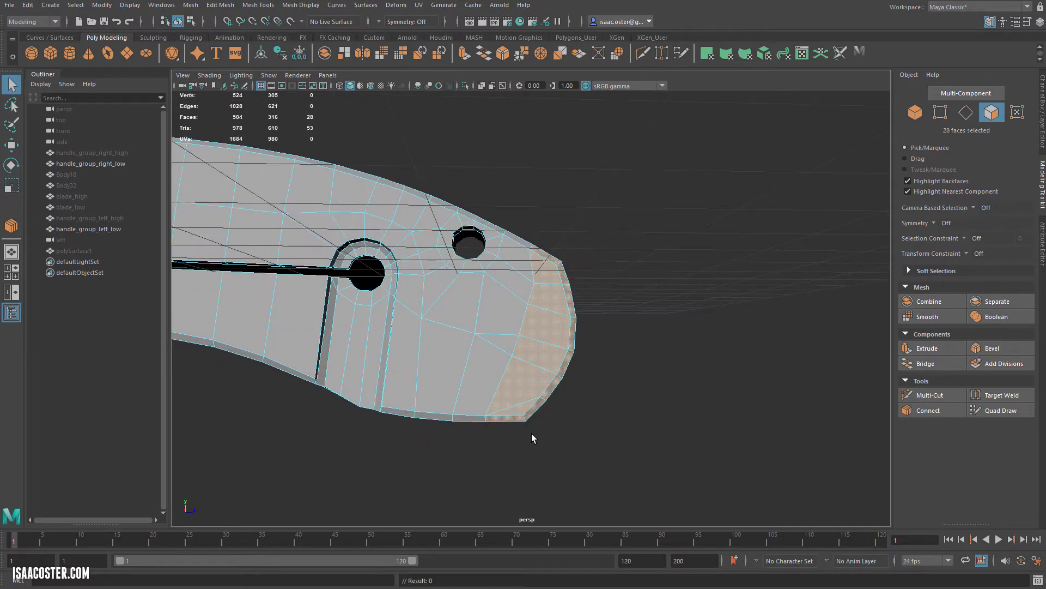
key(Delete)
alt+drag(562, 343, 364, 375)
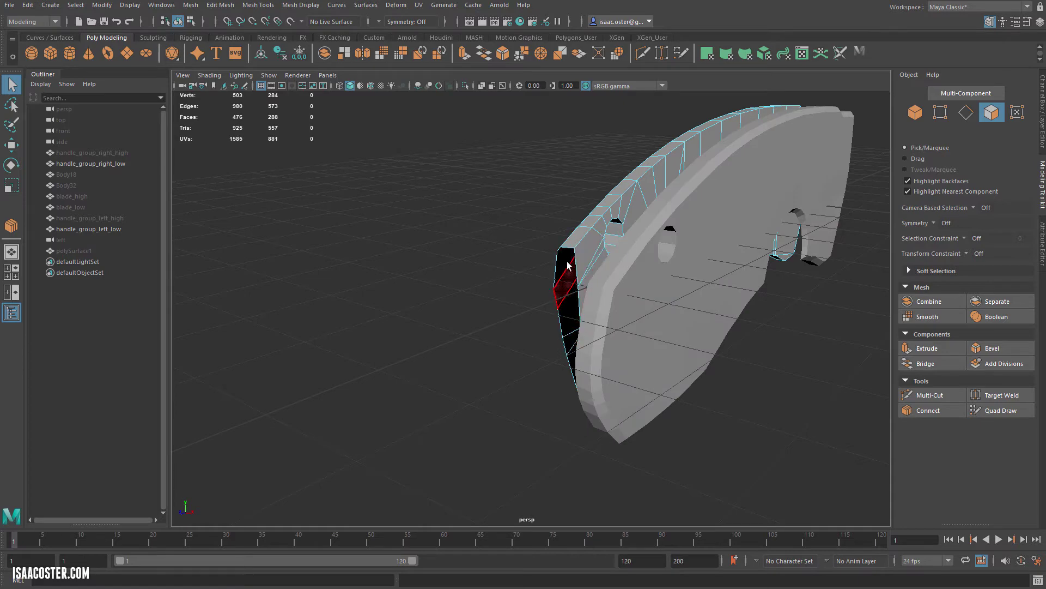
drag(602, 310, 587, 264)
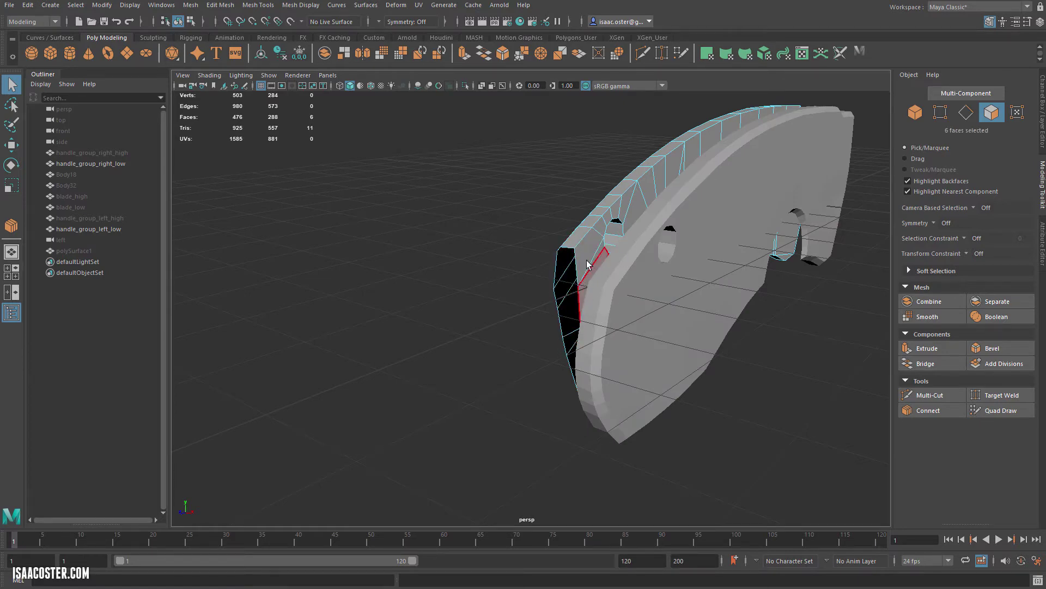
alt+drag(511, 389, 477, 384)
alt+drag(556, 401, 513, 369)
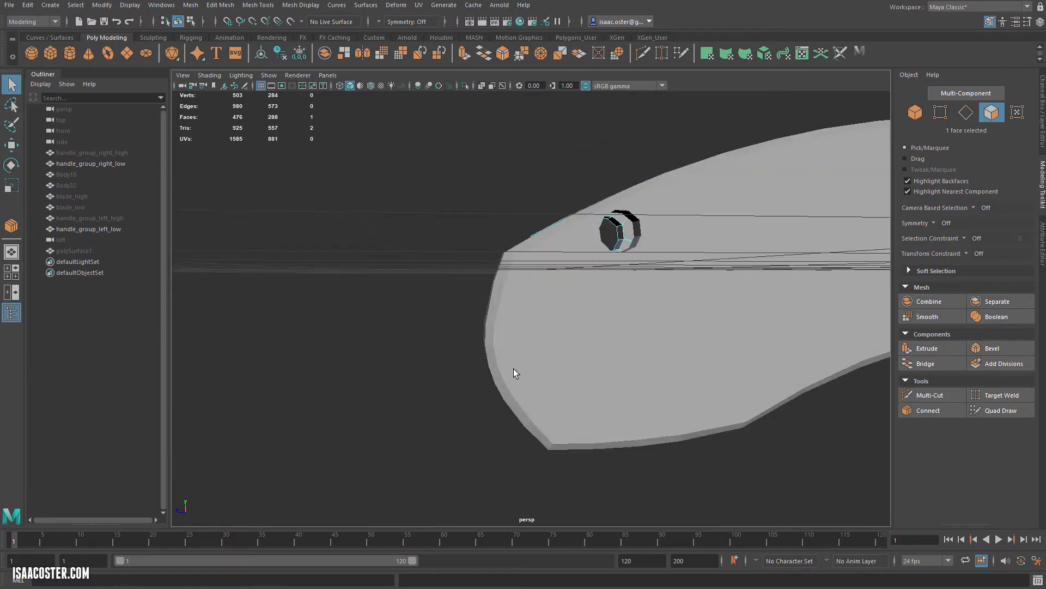
Extract the faces of the right low-poly handle's rounded end, including its rim, as a separate piece.
key(F8)
mouse_move(502, 371)
right_down()
mouse_move(504, 397)
mouse_move(507, 388)
right_up()
alt+drag(507, 388, 481, 330)
drag(440, 218, 491, 375)
alt+drag(449, 434, 474, 276)
shift+click(563, 376)
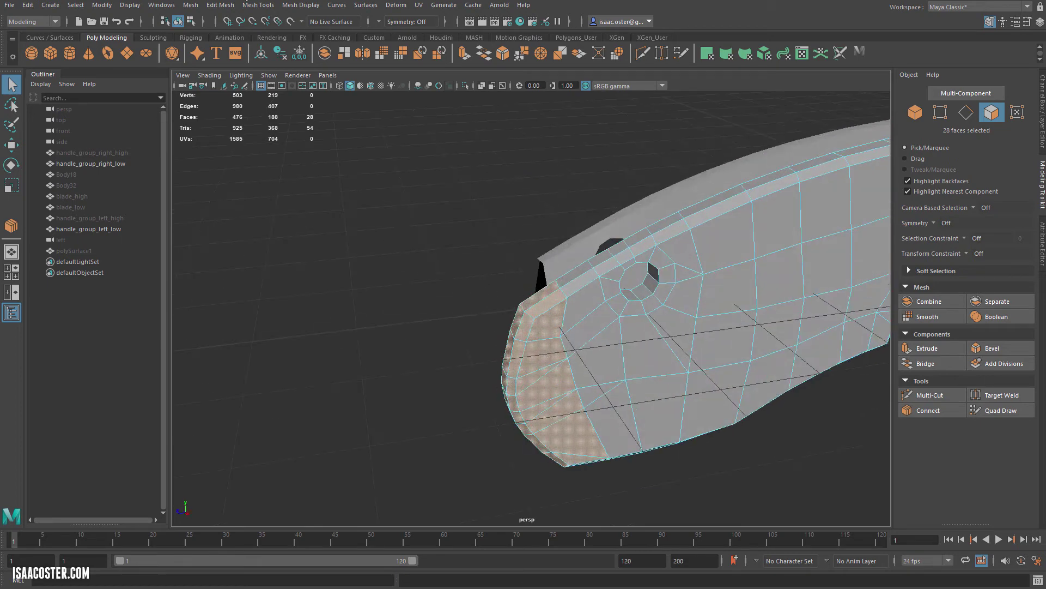
click(220, 5)
click(240, 310)
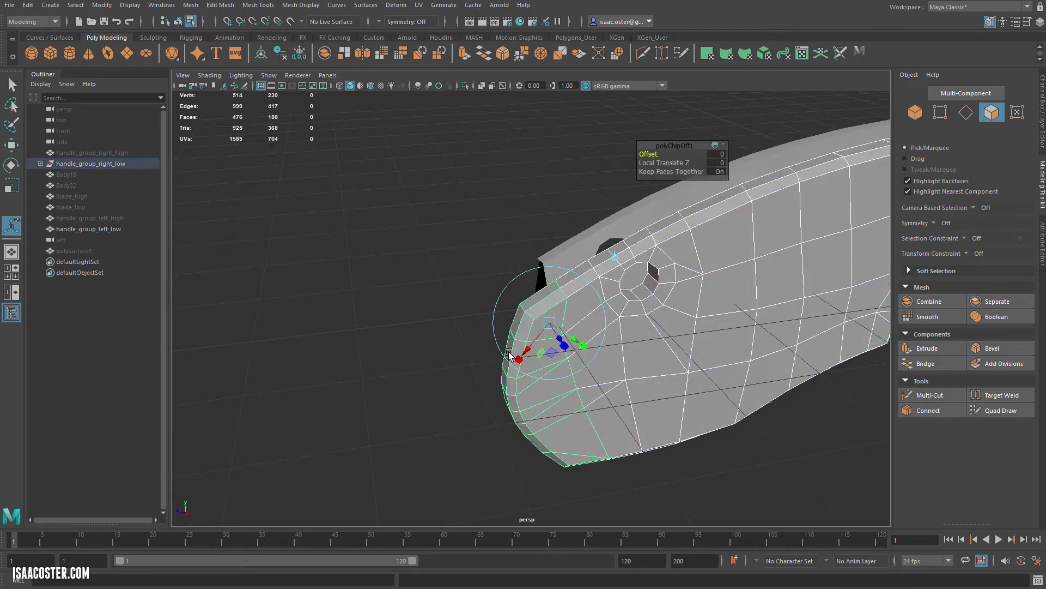
click(398, 391)
key(q)
key(F8)
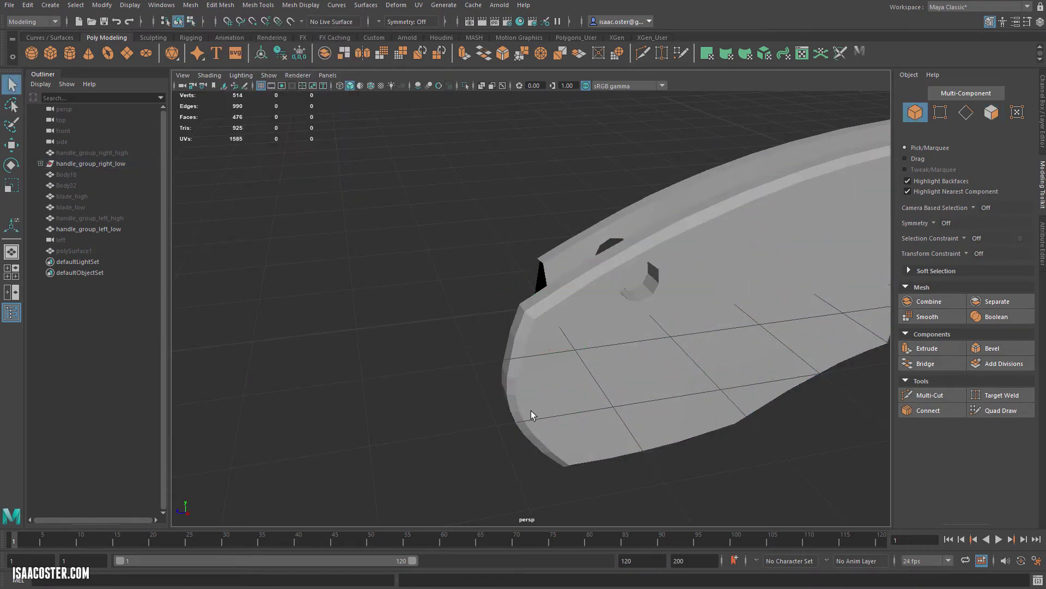
Duplicate the extracted end piece and mirror the copy onto the left handle with a Scale X of -1.
click(531, 412)
alt+drag(307, 373, 640, 184)
key(ctrl+d)
key(r)
click(1040, 112)
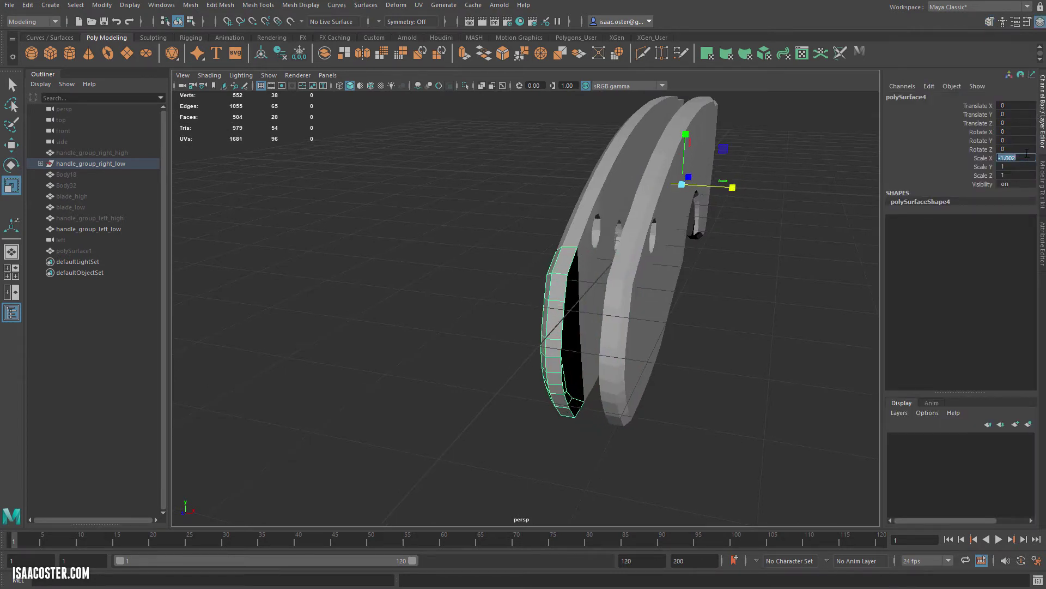
text(1)
key(Return)
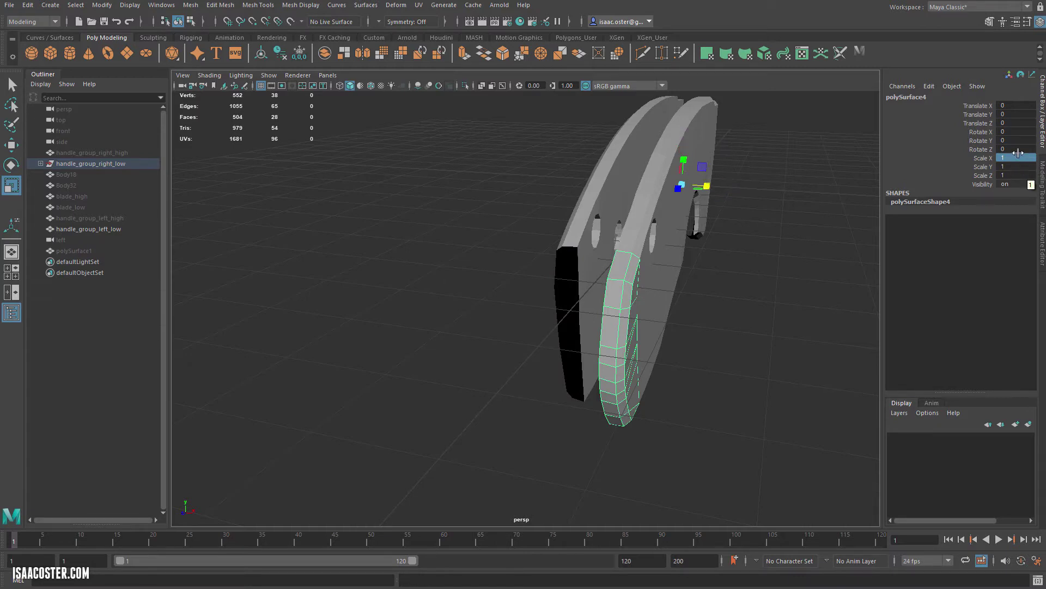
double_click(1007, 157)
text(-1)
key(Return)
Freeze the transformations of the mirrored end piece.
alt+drag(727, 205, 518, 290)
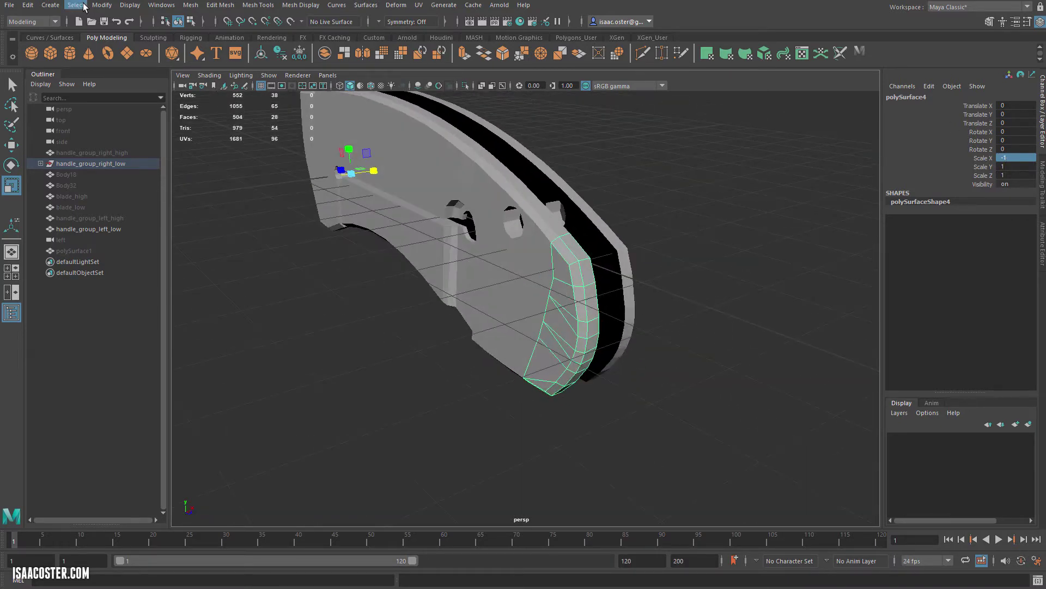
click(102, 5)
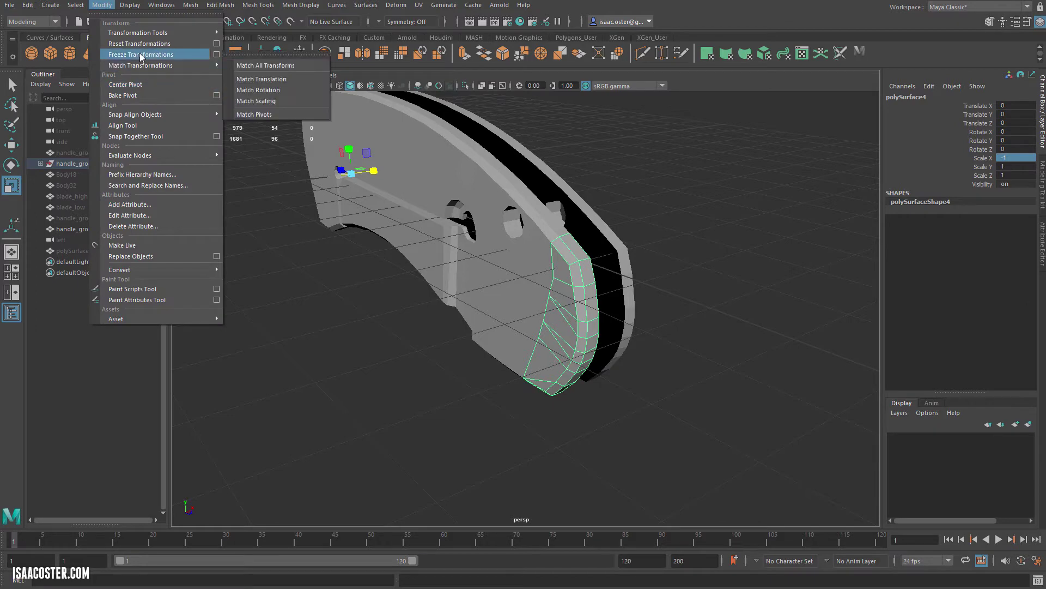
click(141, 55)
Combine the mirrored end piece with the left low-poly handle and merge their vertices.
click(455, 294)
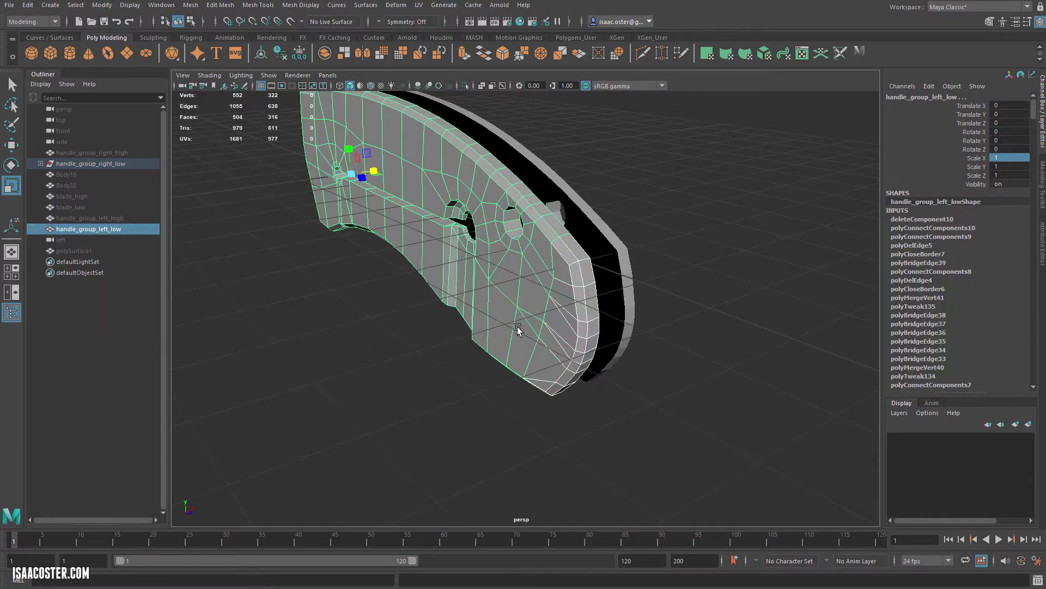
click(190, 5)
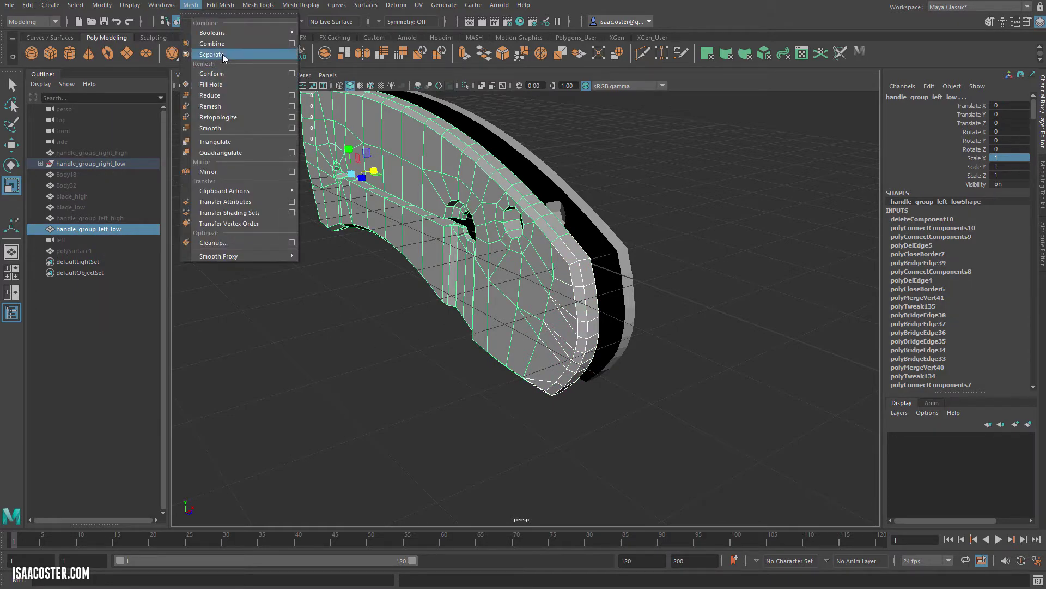
click(212, 44)
click(220, 5)
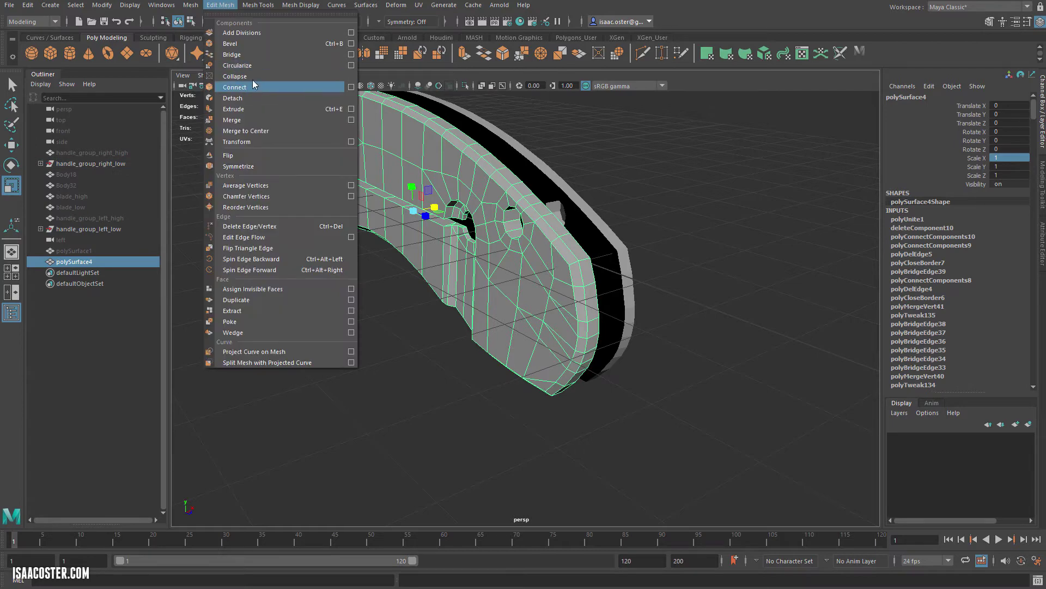
click(248, 120)
click(382, 303)
Combine the extracted end piece with the right handle's body and merge their vertices.
alt+drag(382, 303, 434, 340)
click(609, 316)
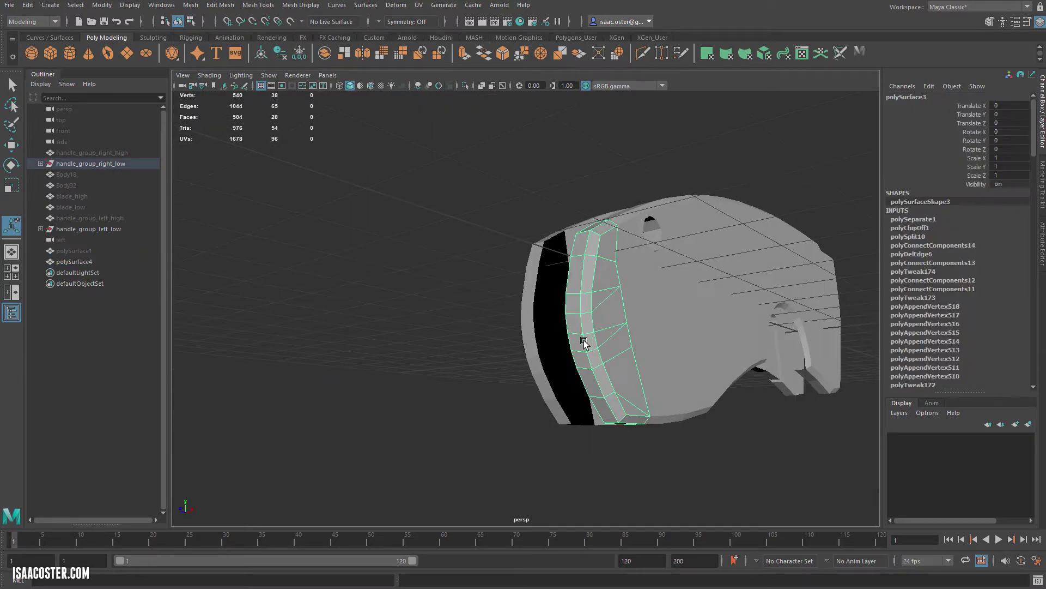
scroll(589, 301, up, 5)
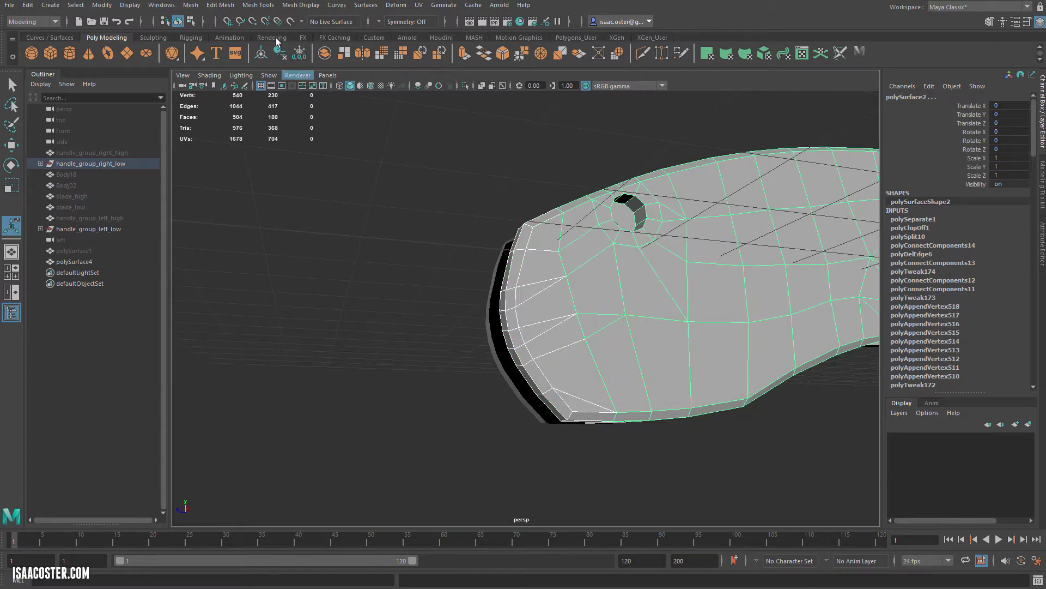
click(221, 6)
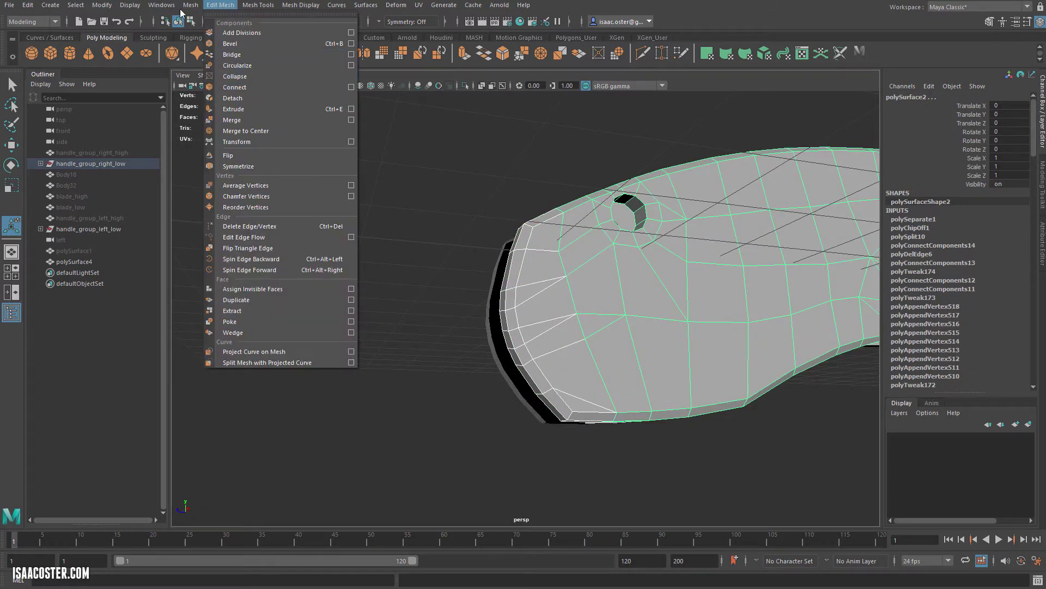
mouse_move(190, 4)
click(220, 45)
alt+drag(414, 235, 374, 185)
click(221, 6)
click(250, 111)
click(418, 251)
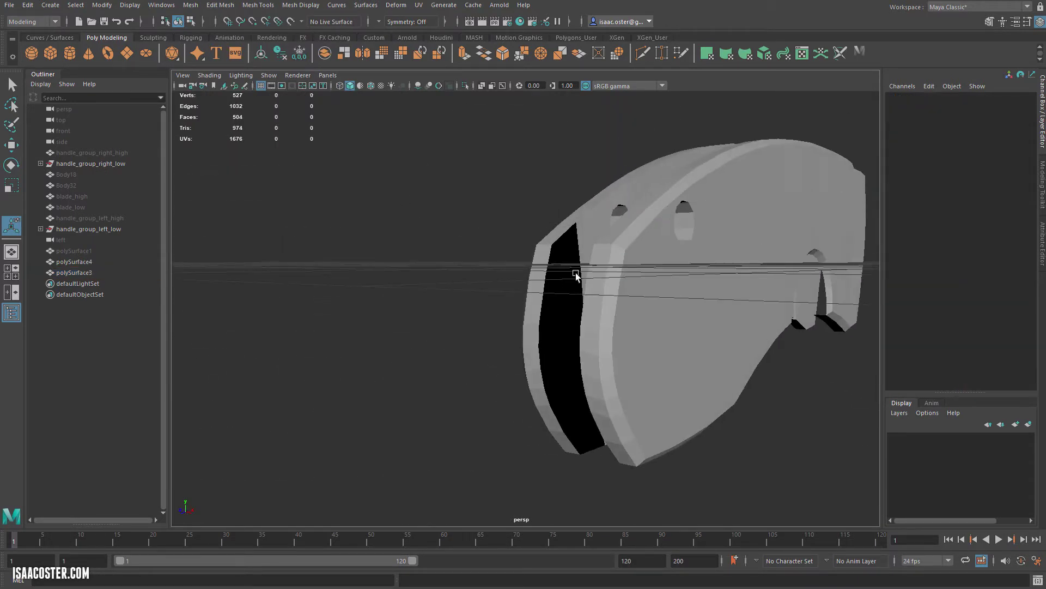
Hide the combined right handle so the open inner side of the left handle is accessible.
click(544, 263)
alt+drag(542, 281, 561, 259)
alt+right_drag(561, 259, 717, 285)
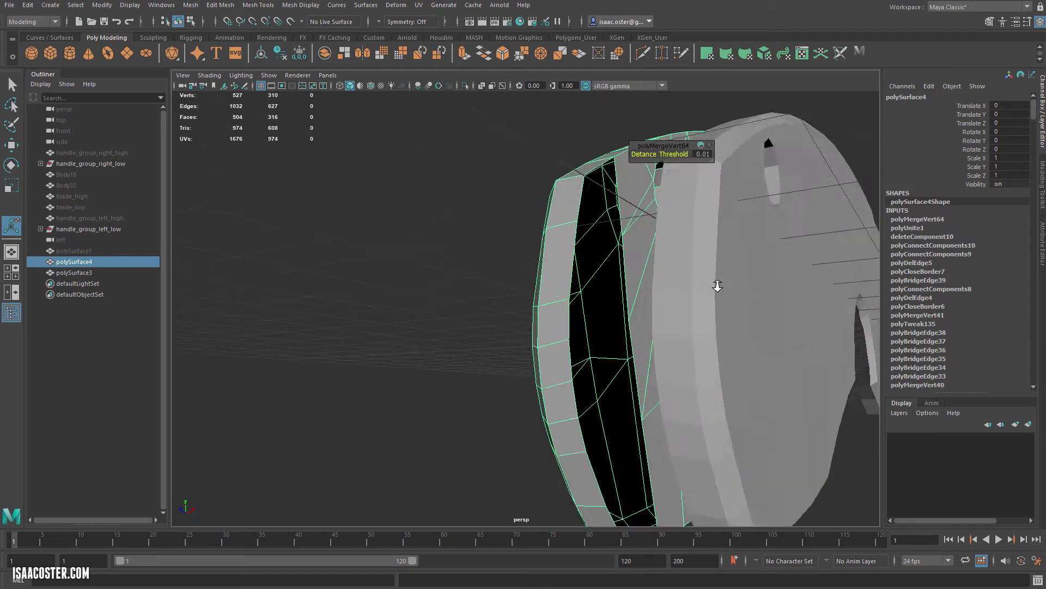
alt+drag(717, 286, 640, 211)
alt+middle_drag(640, 211, 554, 241)
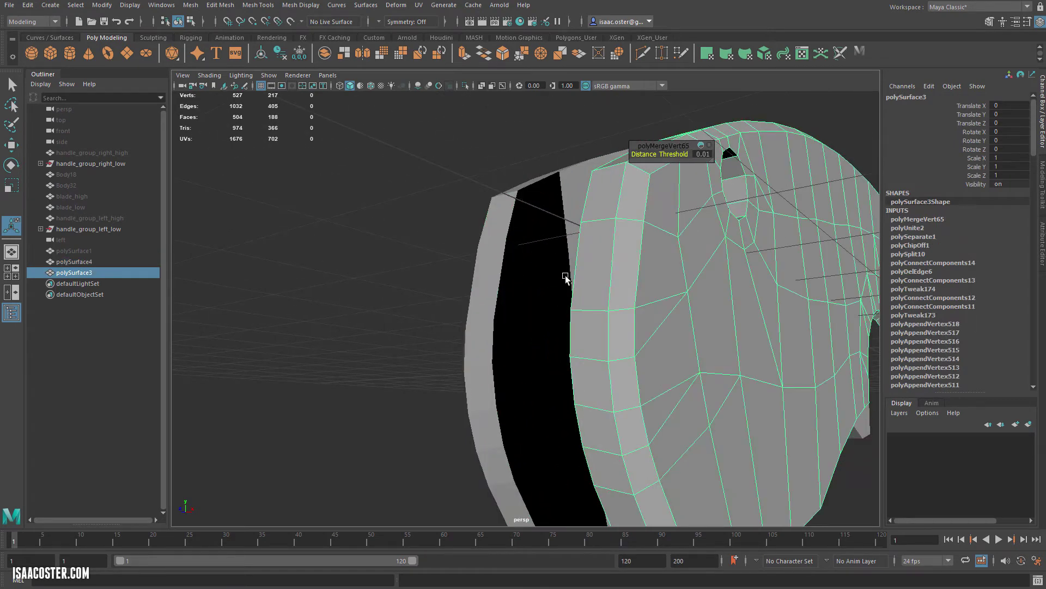
key(ctrl+h)
Bridge the two uppermost opposite border edges across the opening on the left handle's inner side.
click(572, 243)
right_drag(572, 243, 574, 226)
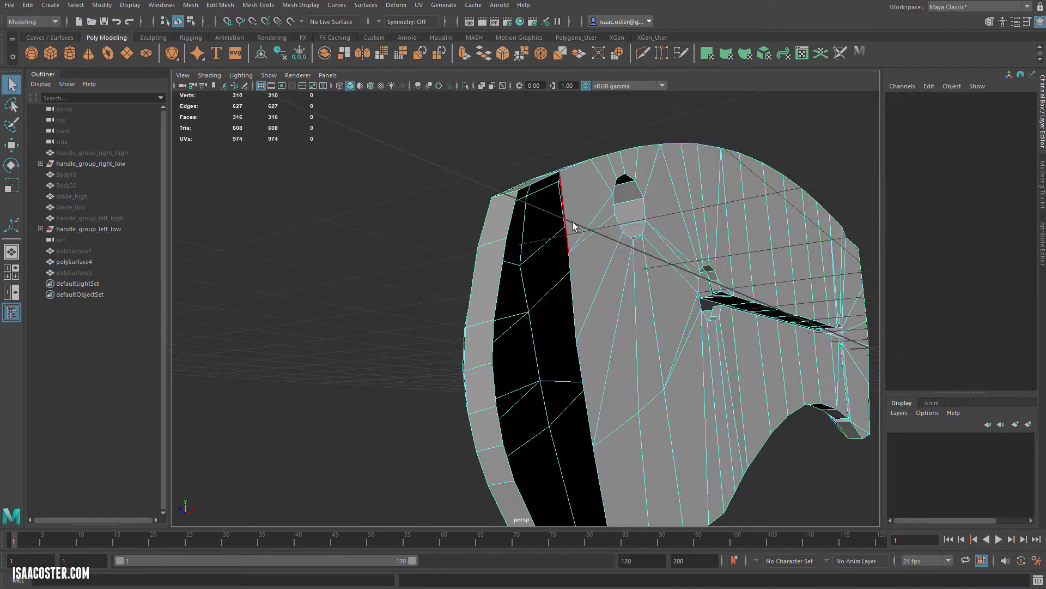
alt+drag(574, 226, 545, 241)
click(545, 241)
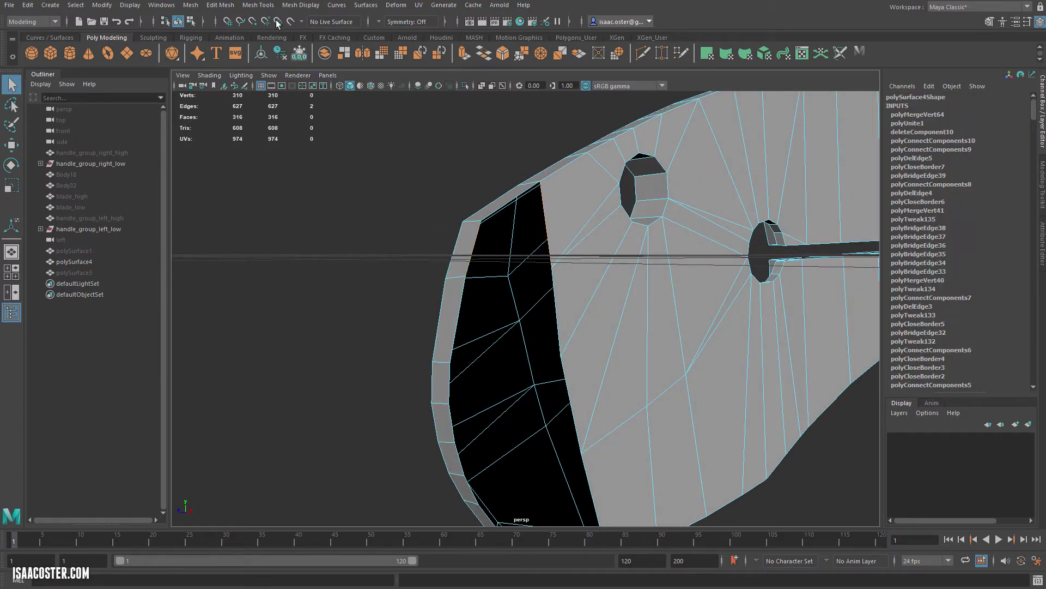
click(220, 5)
click(245, 54)
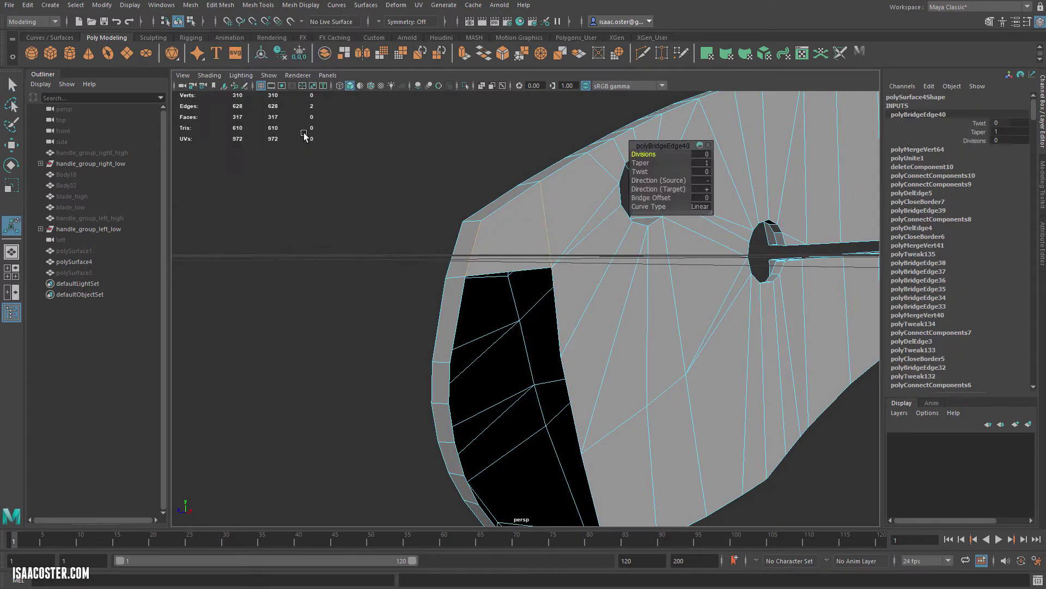
Bridge the next two pairs of opposite border edges down the opening on the left handle's inner side.
alt+drag(304, 135, 545, 261)
click(547, 278)
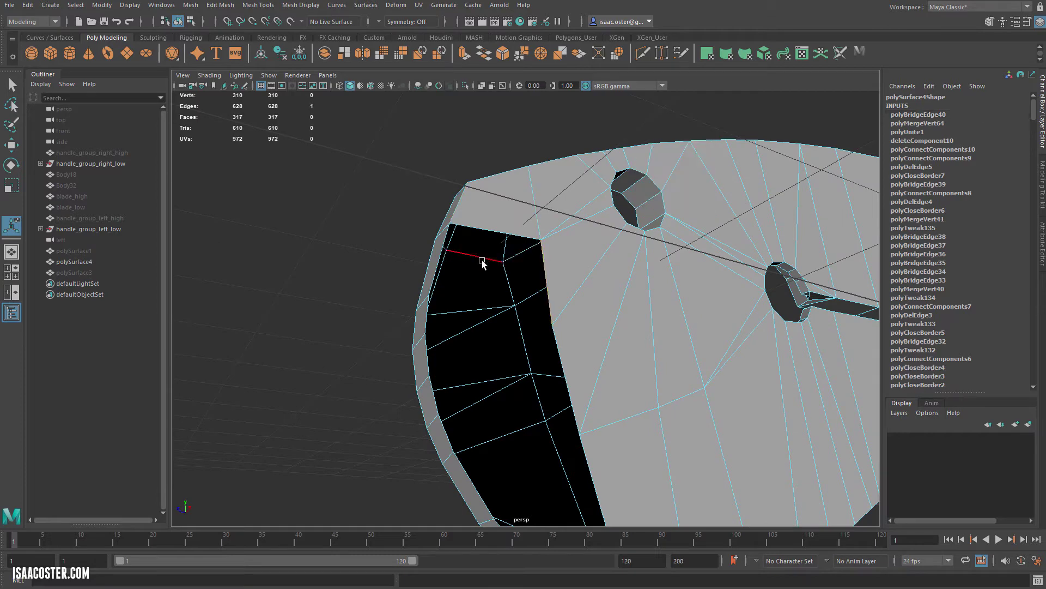
shift+click(440, 253)
key(g)
alt+drag(475, 341, 459, 291)
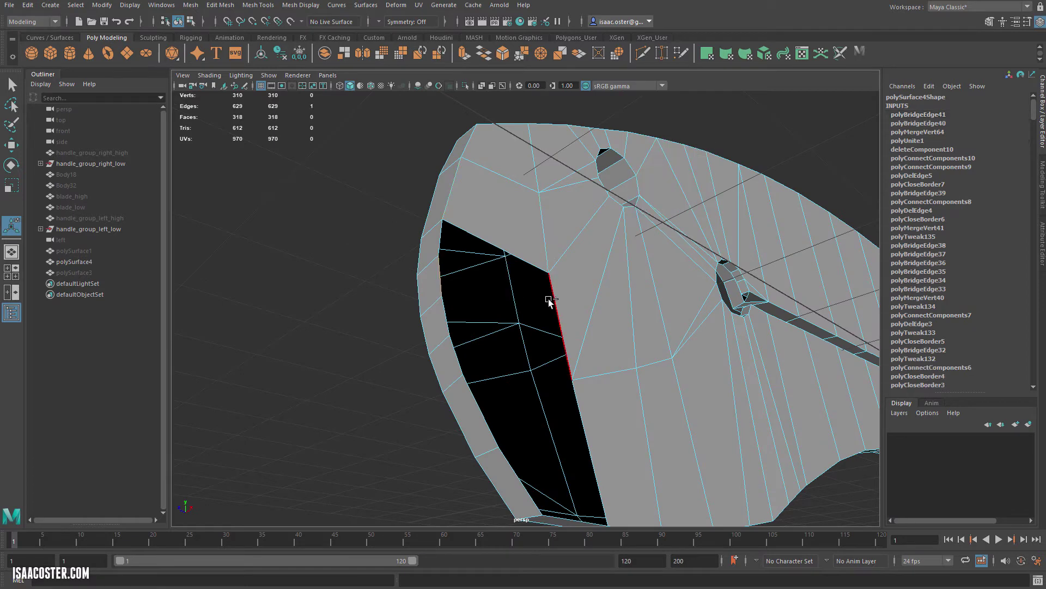
key(g)
Bridge the lowest inner border edge to the opposite rim edge at the bottom of the opening.
alt+drag(520, 359, 479, 344)
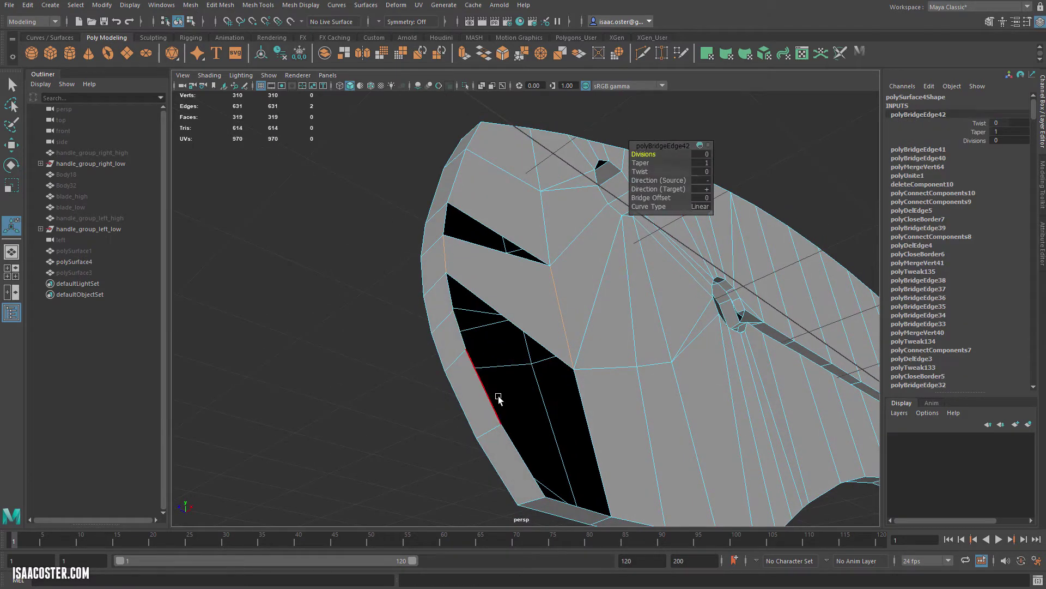
click(586, 436)
shift+click(524, 466)
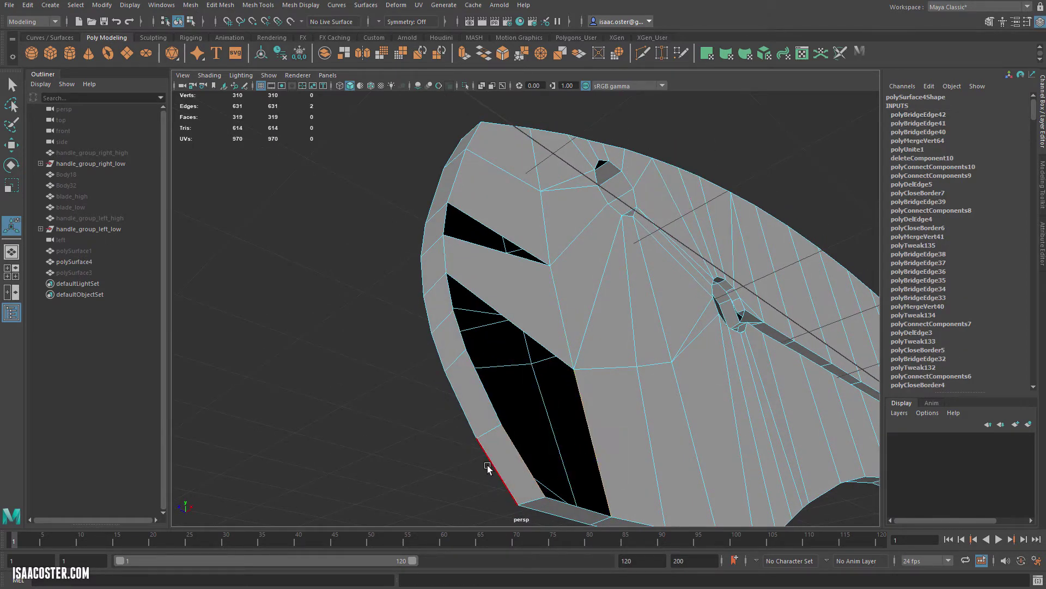
key(g)
alt+drag(486, 399, 493, 404)
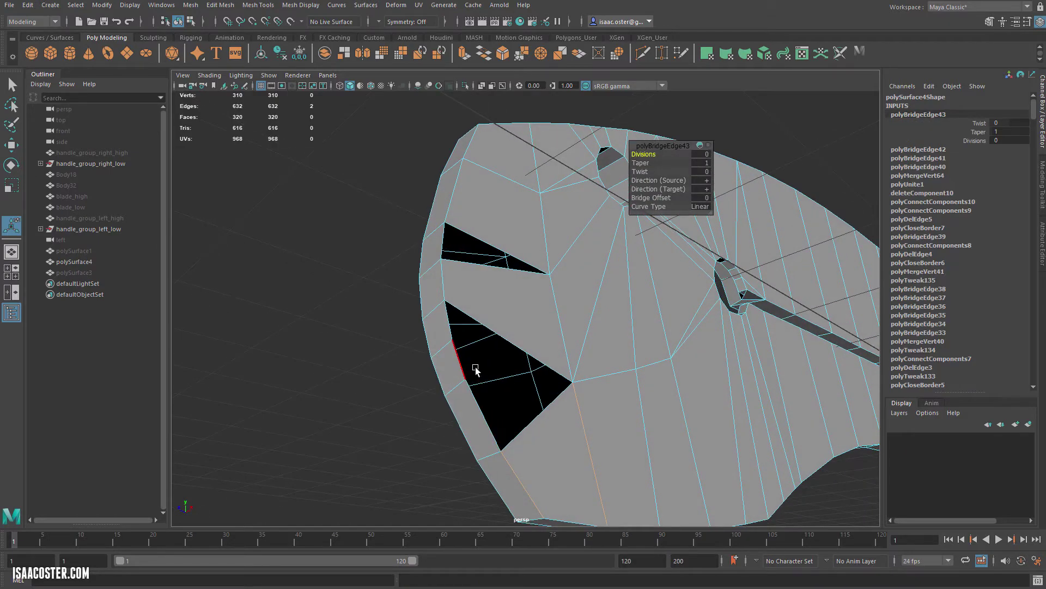
Close the upper triangular gap between the bridged faces with Fill Hole.
alt+drag(475, 362, 632, 383)
click(699, 333)
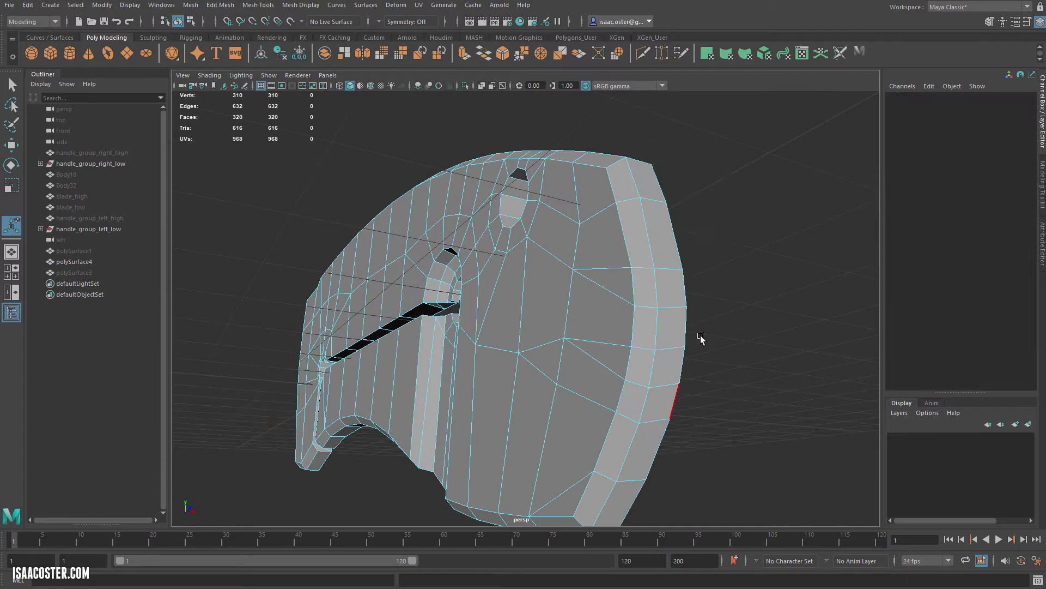
click(688, 291)
alt+drag(691, 292, 612, 306)
click(512, 383)
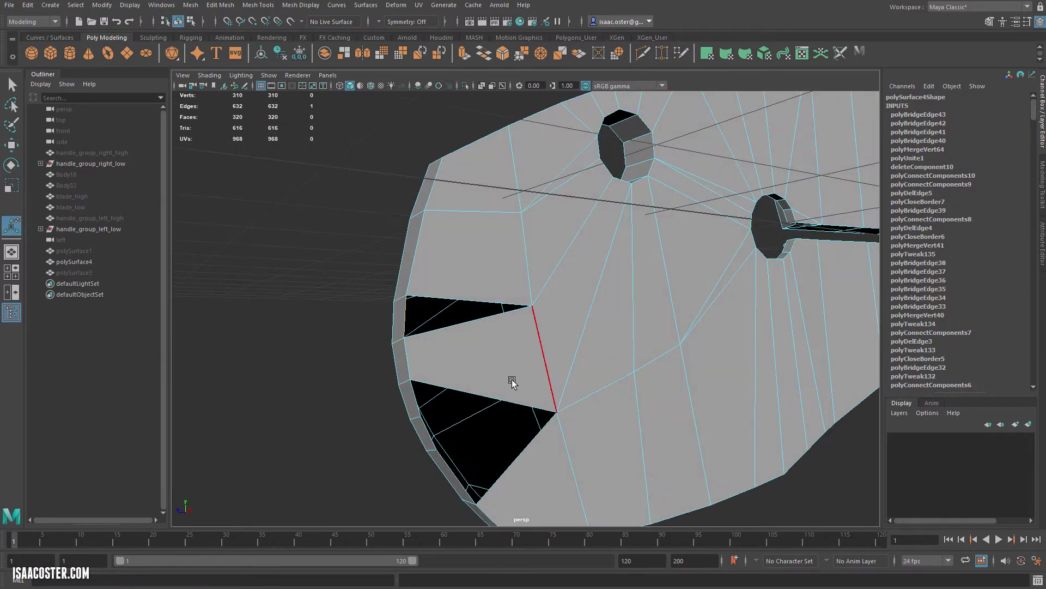
click(476, 331)
double_click(477, 334)
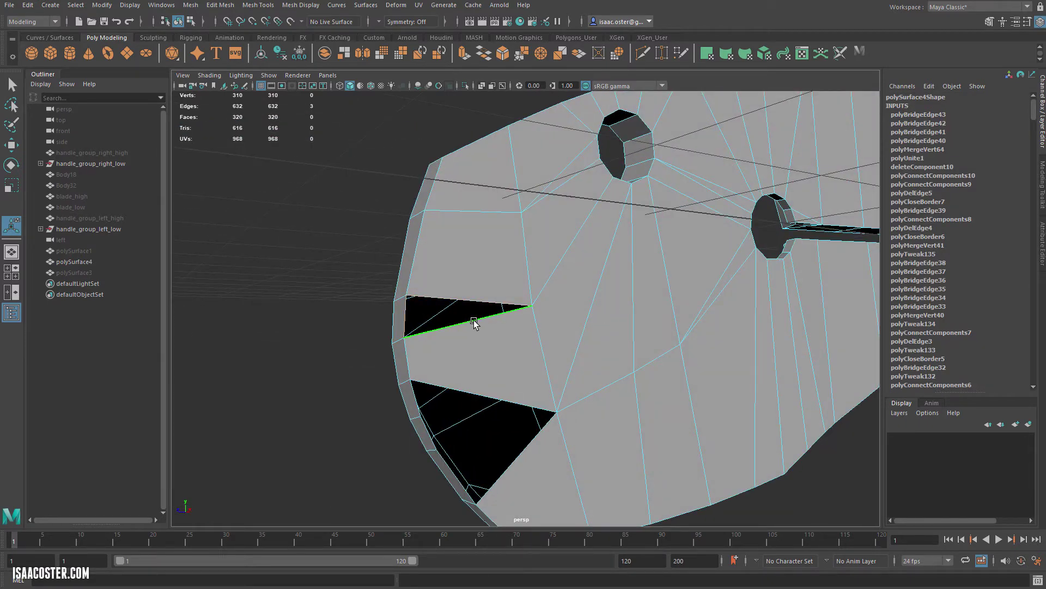
click(188, 6)
click(229, 82)
Bridge a rim edge of the remaining gap to the diagonal edge along the gap's upper side.
alt+drag(257, 275, 289, 288)
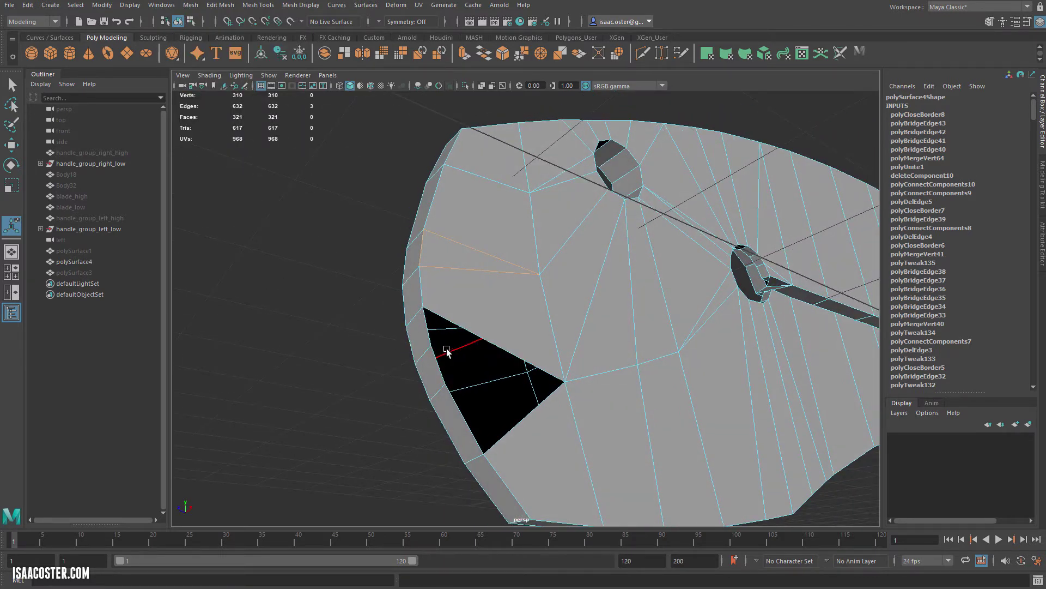
click(327, 391)
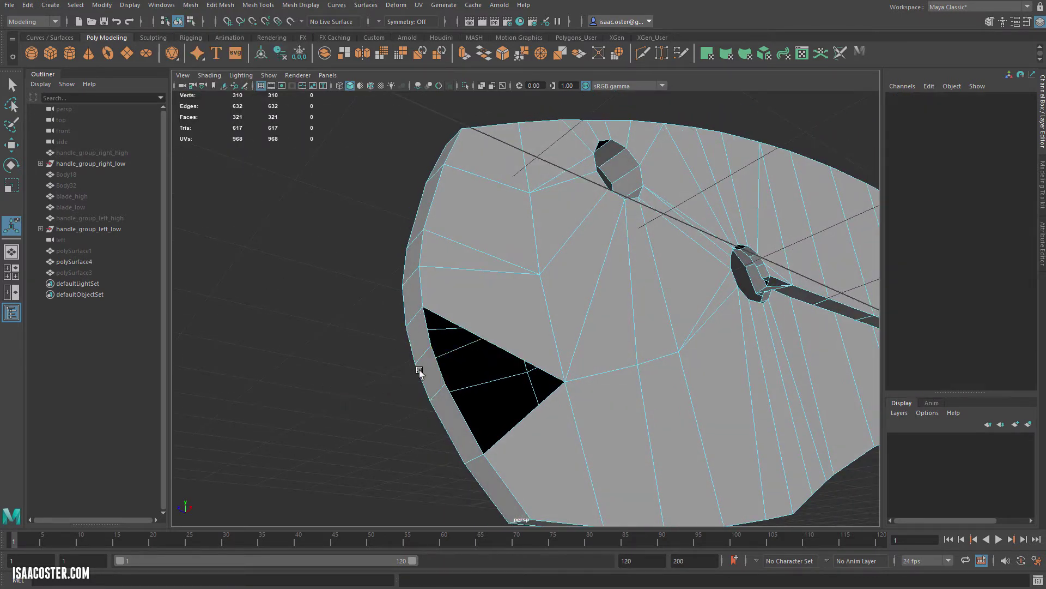
click(440, 368)
shift+click(495, 347)
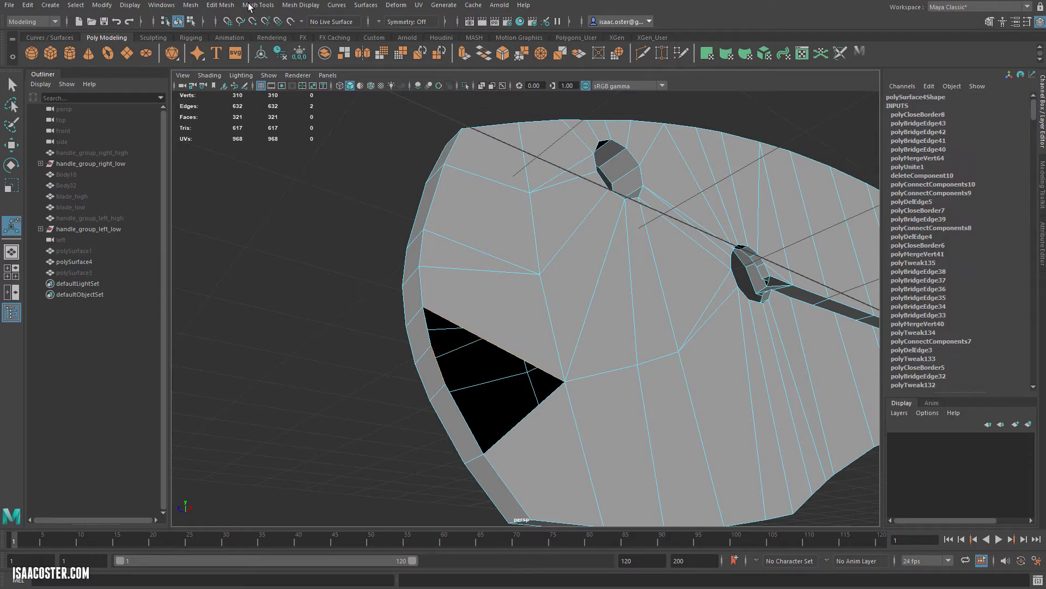
click(227, 4)
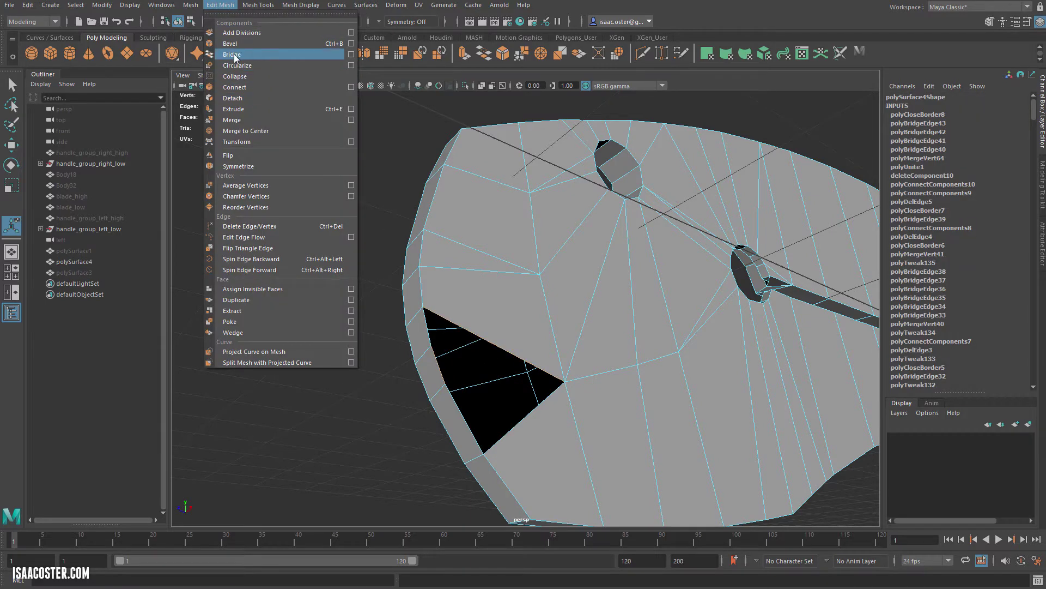
click(232, 52)
Select the border edges of the last triangular gap and close it with Fill Hole.
shift+click(464, 406)
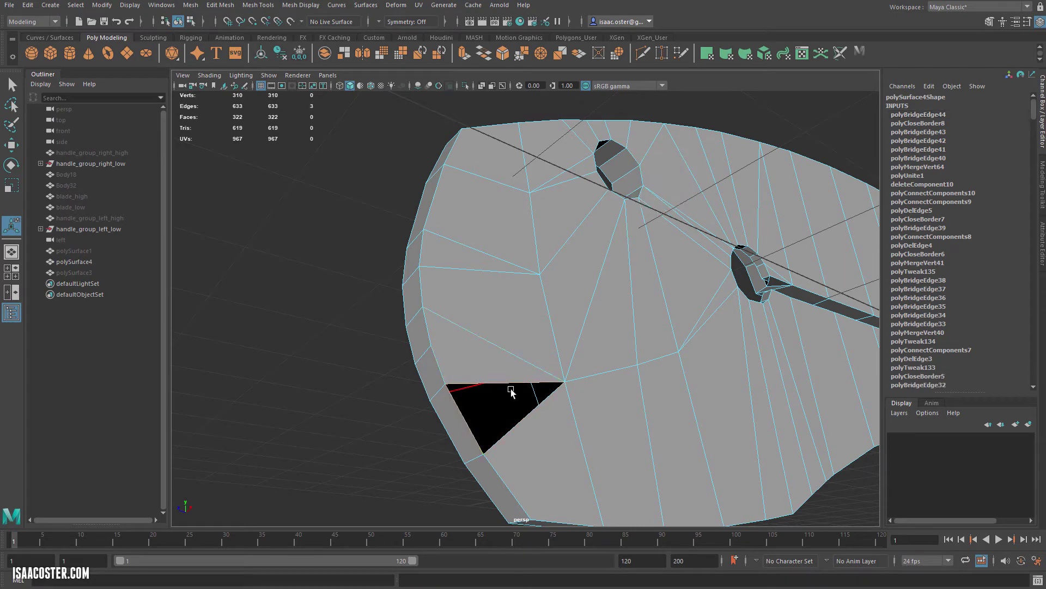
click(190, 4)
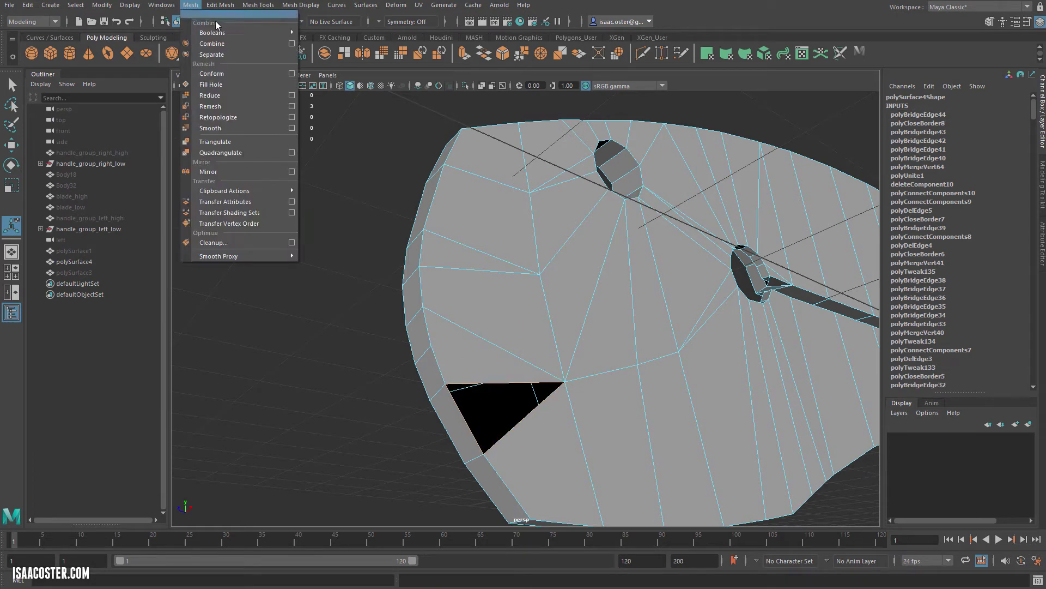
click(229, 82)
Connect the unconnected rim vertex to the inner vertex where the new edges fan out.
right_drag(468, 313, 438, 315)
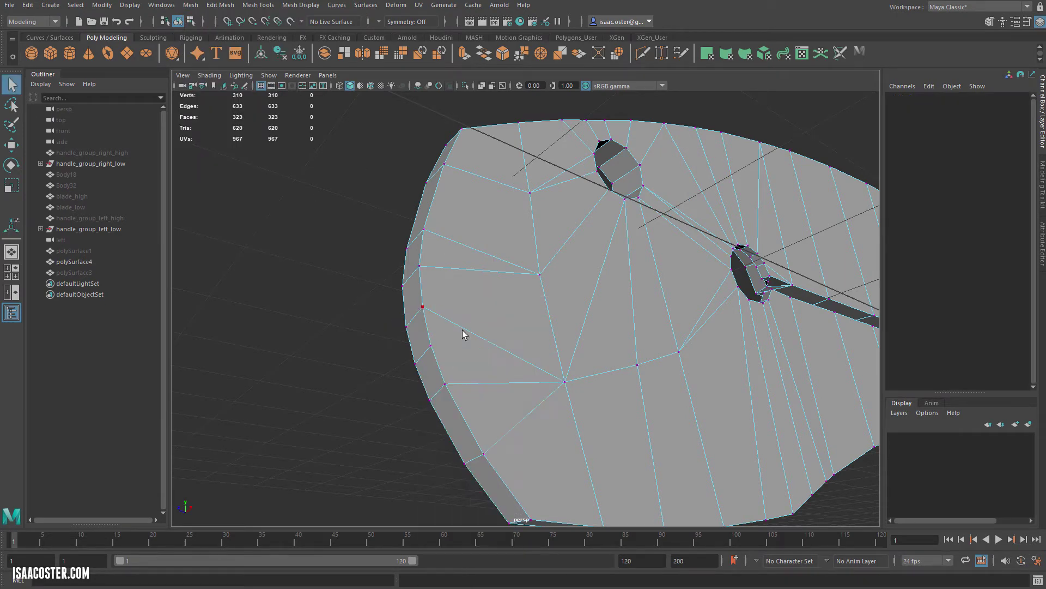
click(431, 346)
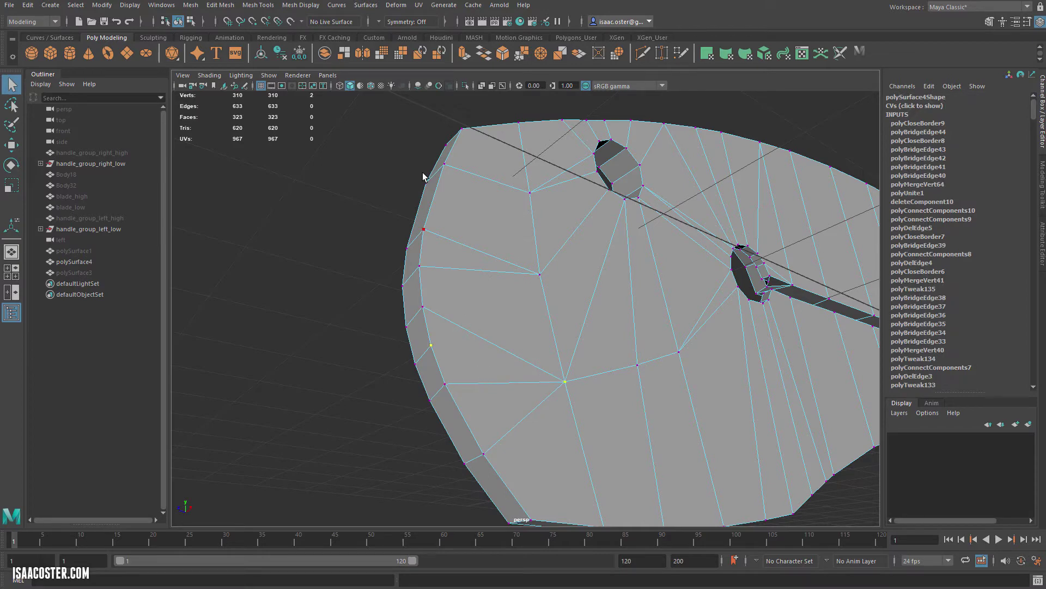
click(190, 4)
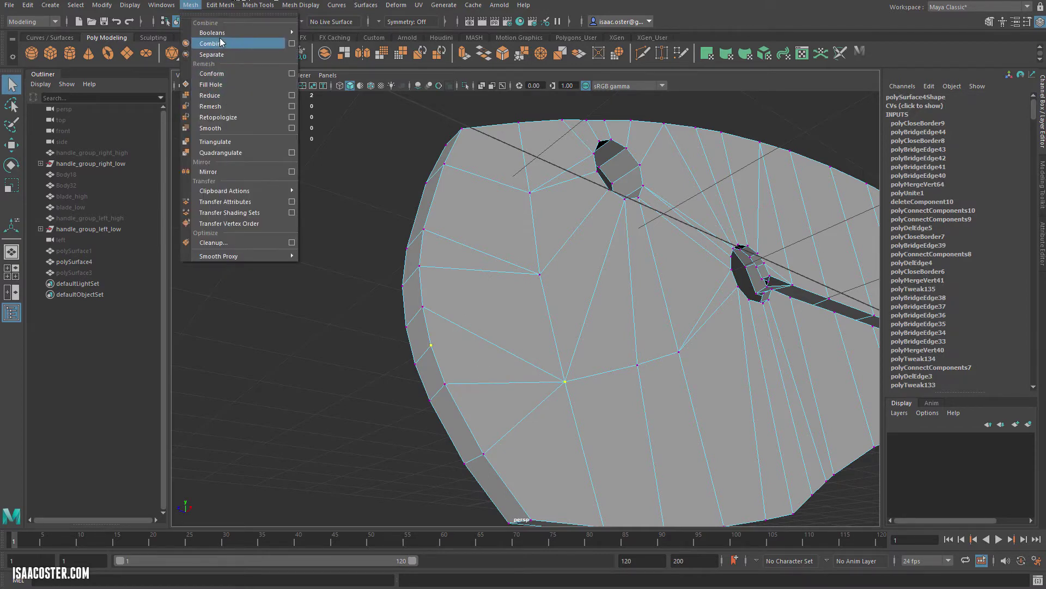
mouse_move(221, 6)
click(234, 87)
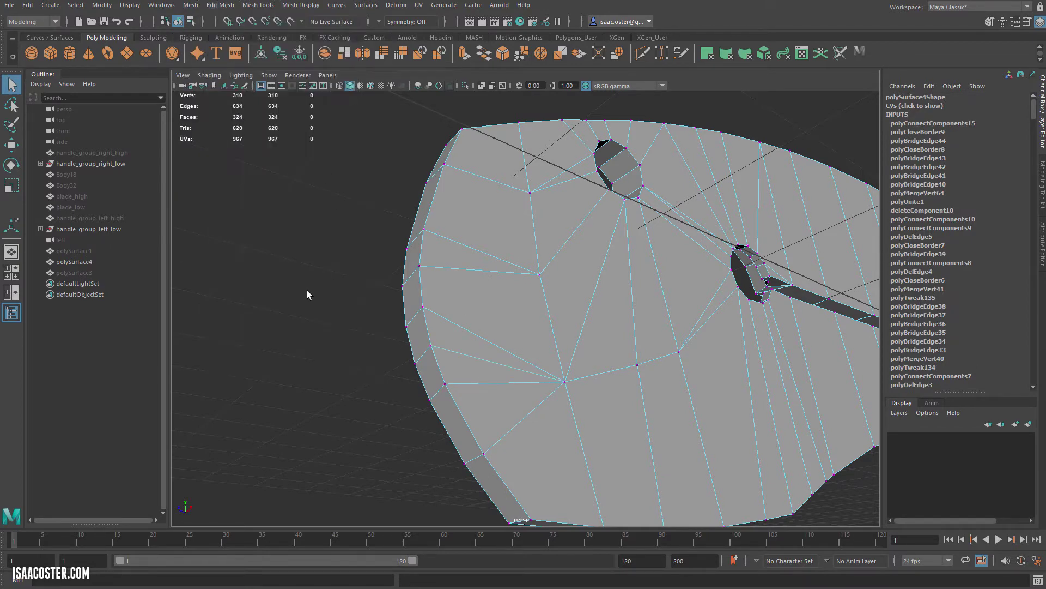
Move the fan vertex upward on the inner face of the left handle's rounded end.
key(w)
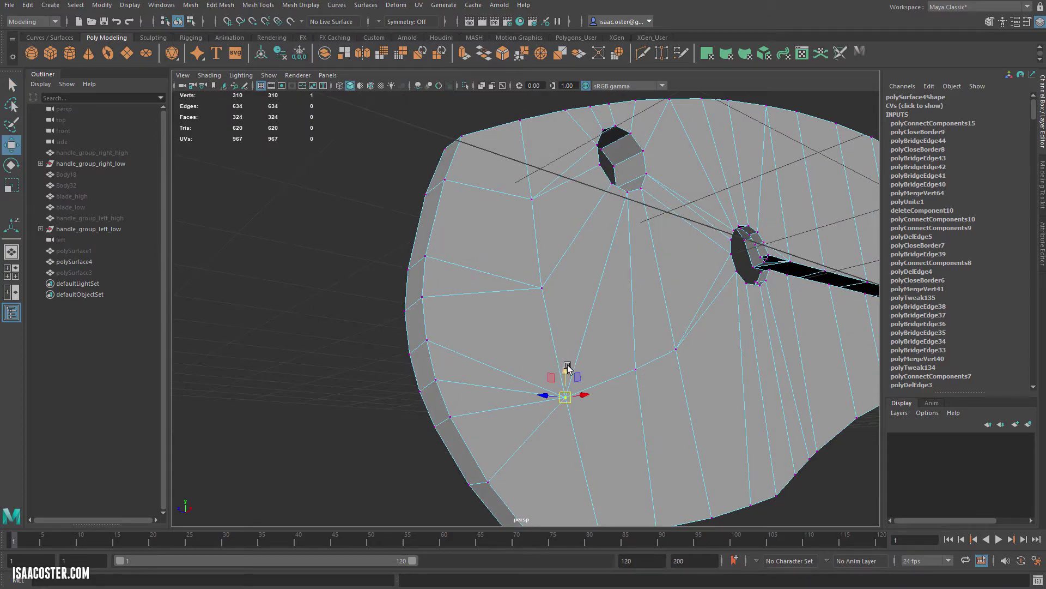
alt+drag(567, 388, 528, 378)
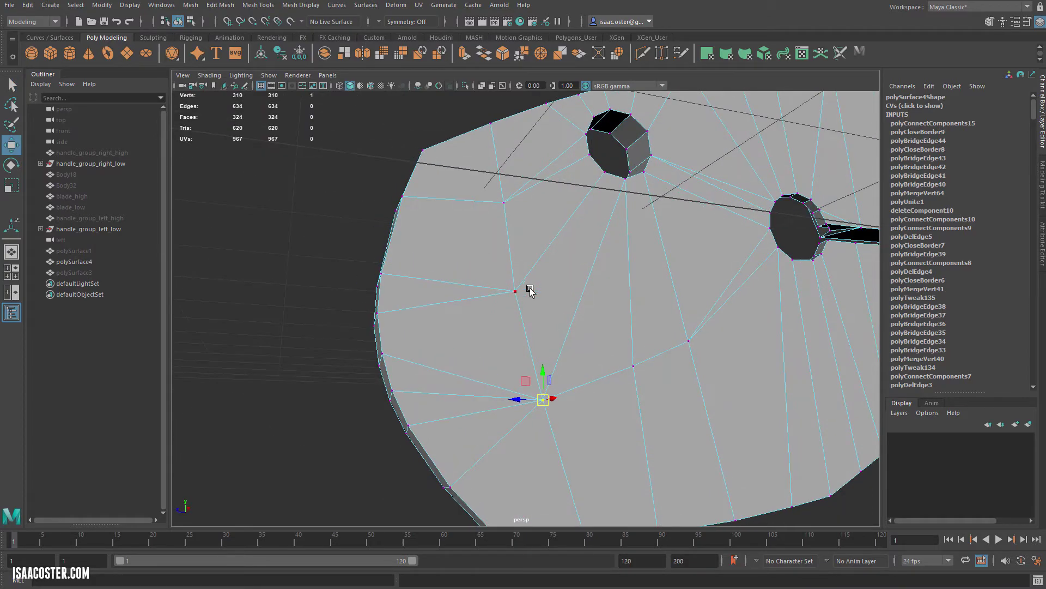
alt+drag(528, 289, 527, 214)
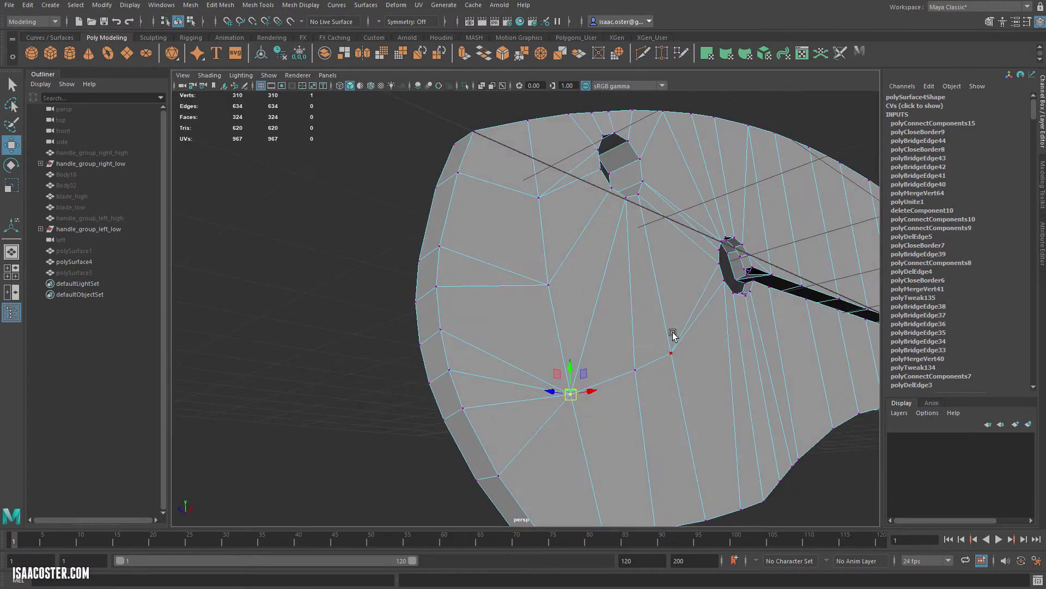
alt+drag(672, 333, 502, 310)
mouse_move(591, 263)
alt+mouse_down()
mouse_move(575, 236)
mouse_move(579, 246)
alt+mouse_up()
alt+drag(478, 373, 450, 339)
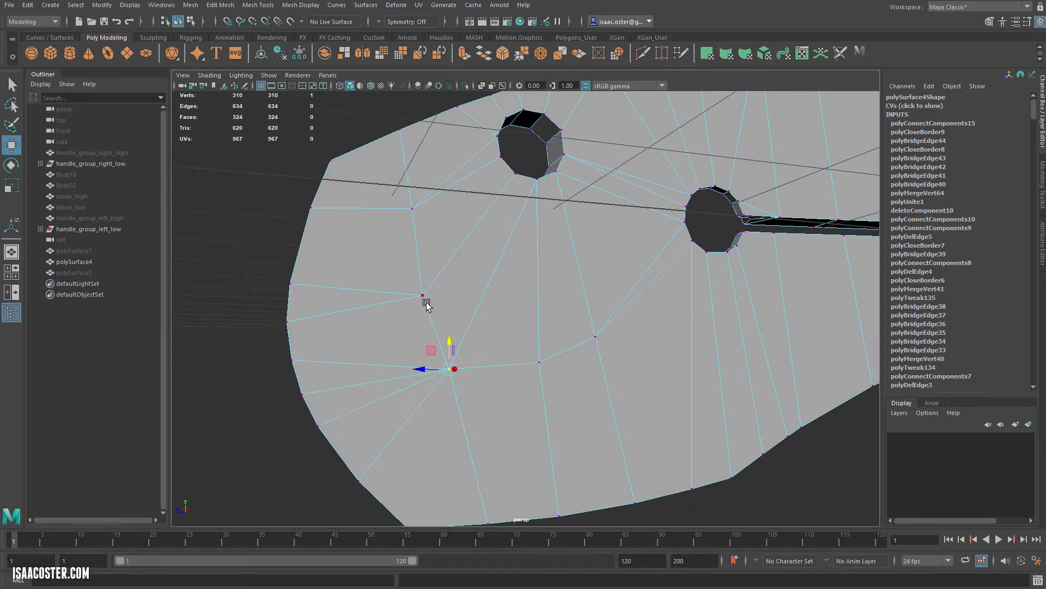
Move the inner vertex directly above the fan vertex upward and readjust the fan vertex's position.
click(423, 295)
drag(402, 296, 430, 262)
click(447, 370)
alt+drag(479, 398, 473, 395)
alt+drag(493, 338, 505, 339)
alt+drag(613, 371, 510, 376)
alt+drag(423, 365, 598, 418)
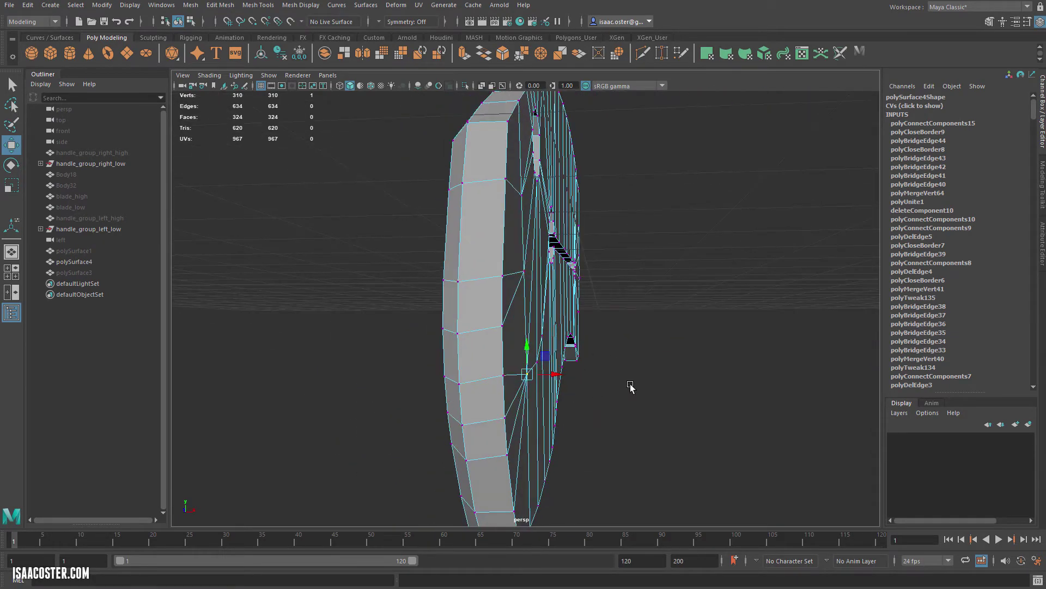
alt+drag(631, 386, 511, 376)
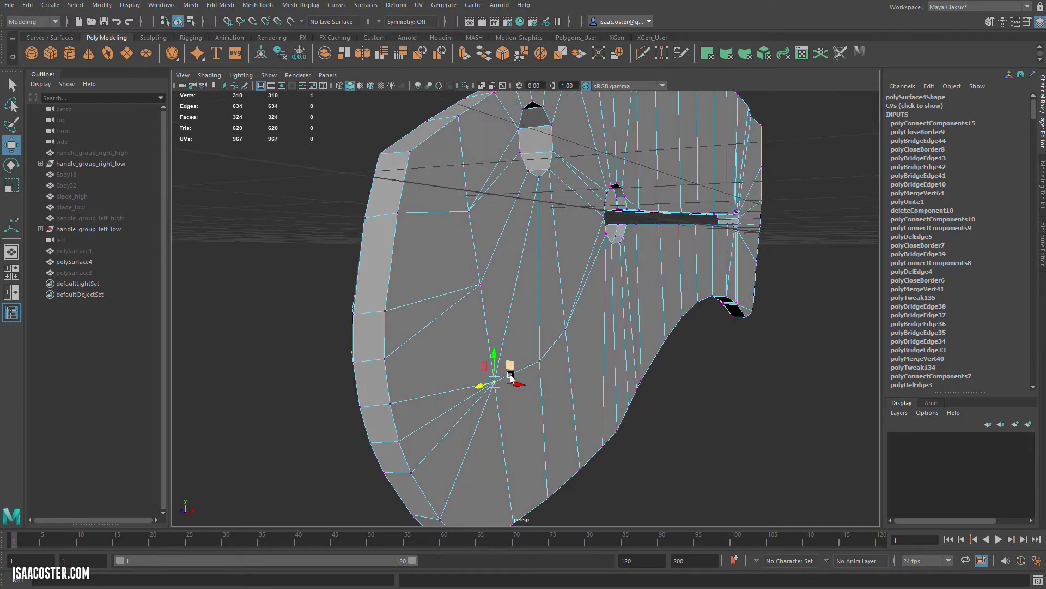
alt+drag(497, 331, 499, 282)
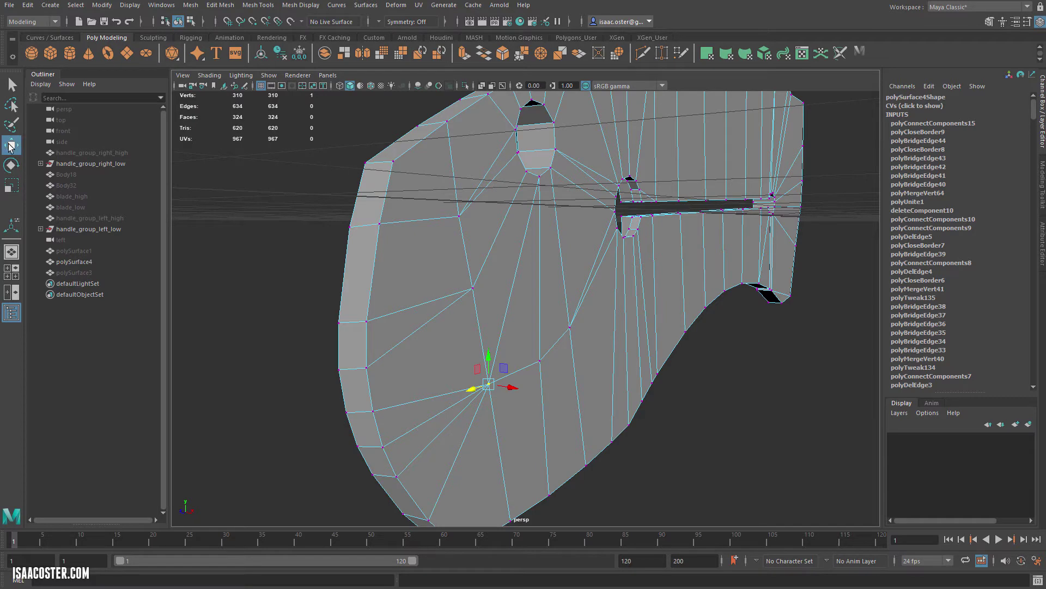
Try sliding the fan vertex with the Move tool's transform constraint set to Edge, and return the constraint to Off.
double_click(11, 145)
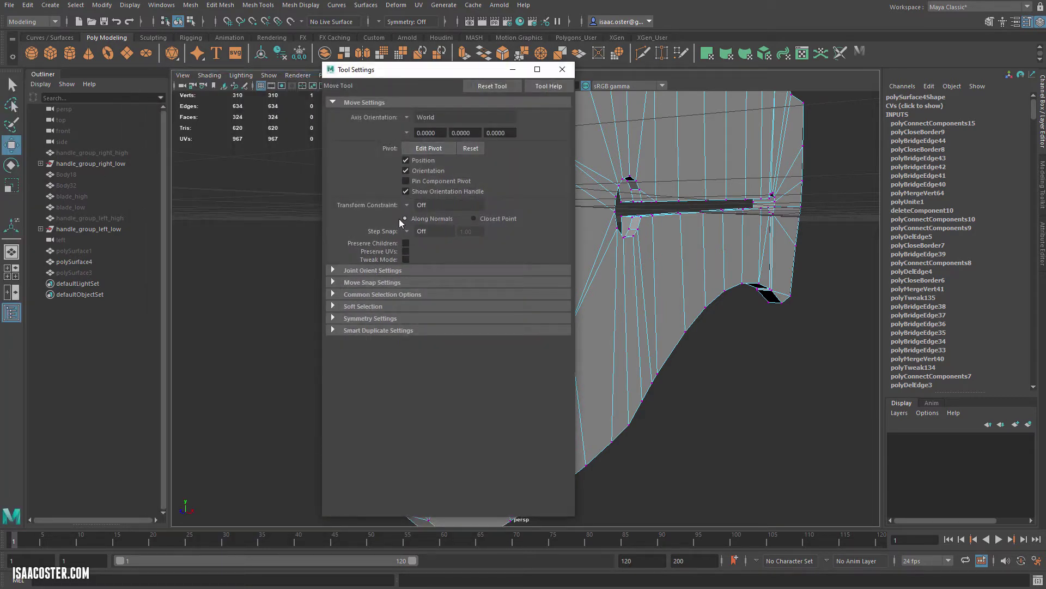
click(409, 205)
click(431, 217)
drag(477, 74, 835, 89)
drag(488, 350, 523, 399)
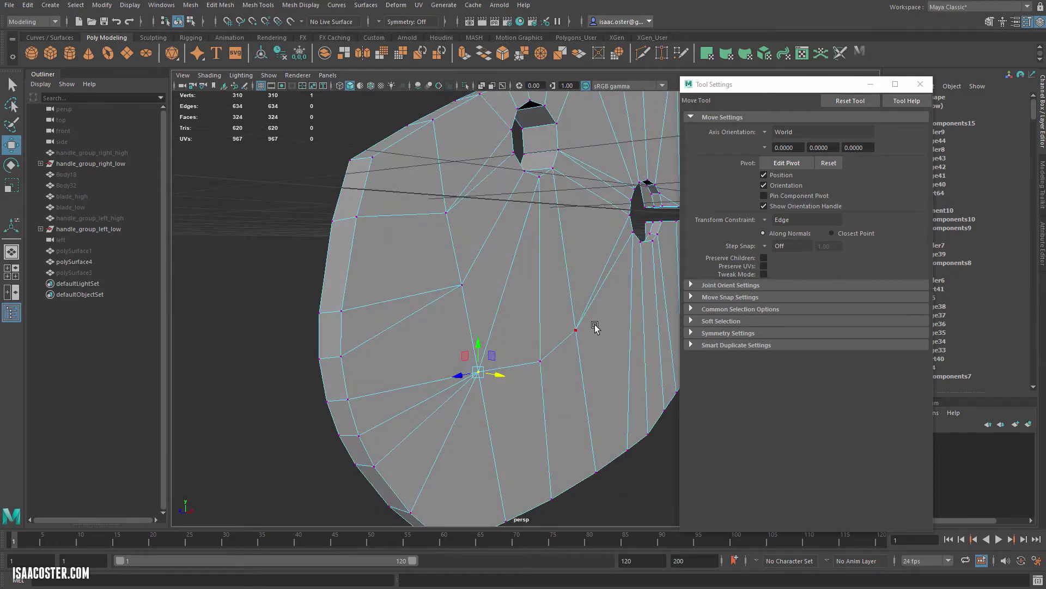
click(767, 223)
click(789, 226)
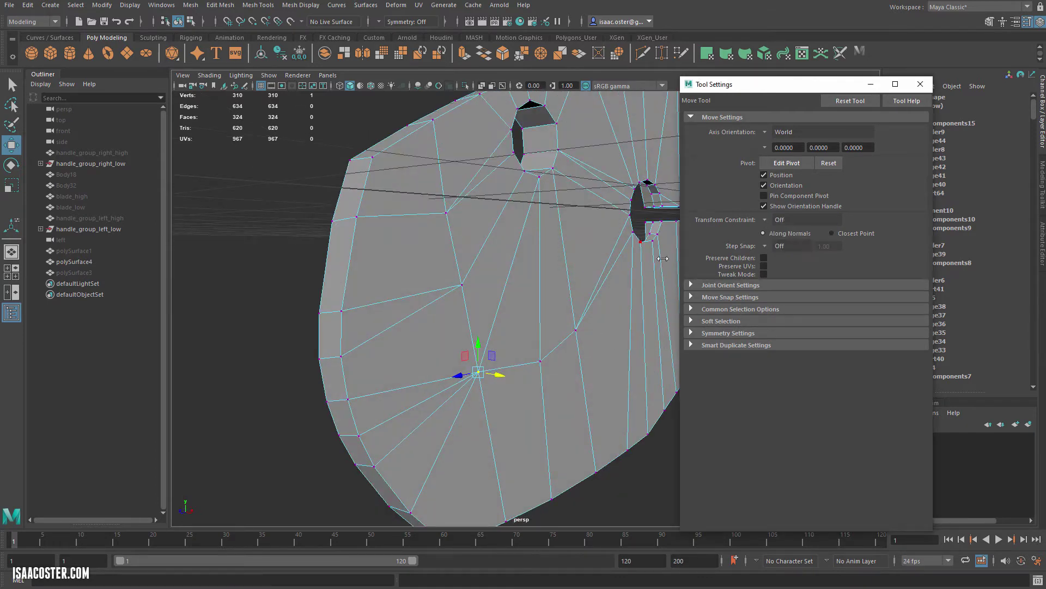
Return the left handle to object mode and show all hidden objects in the scene.
alt+middle_drag(557, 293, 467, 275)
alt+drag(477, 281, 528, 355)
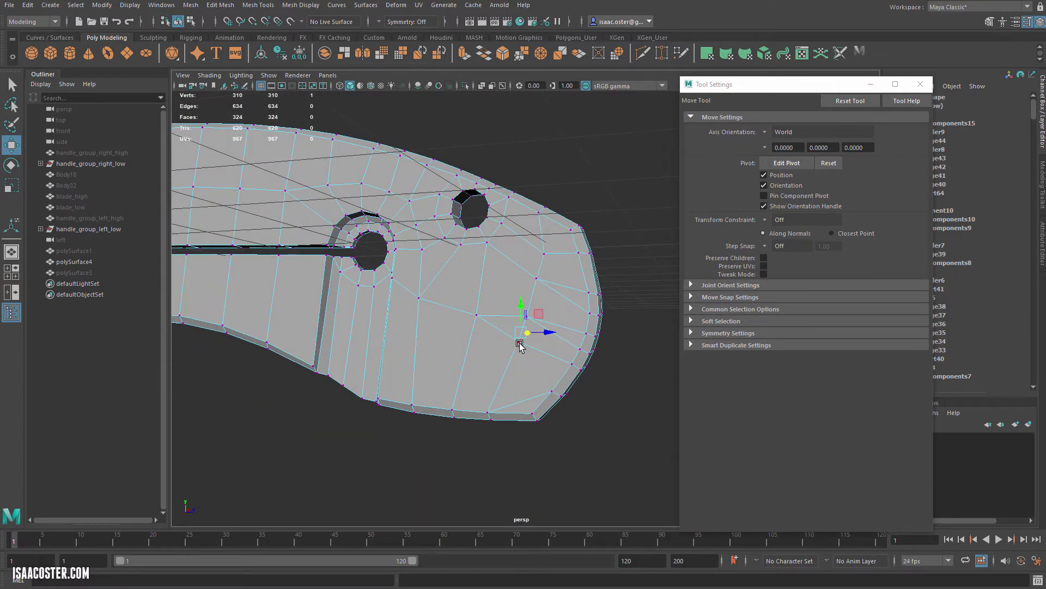
alt+drag(566, 422, 533, 428)
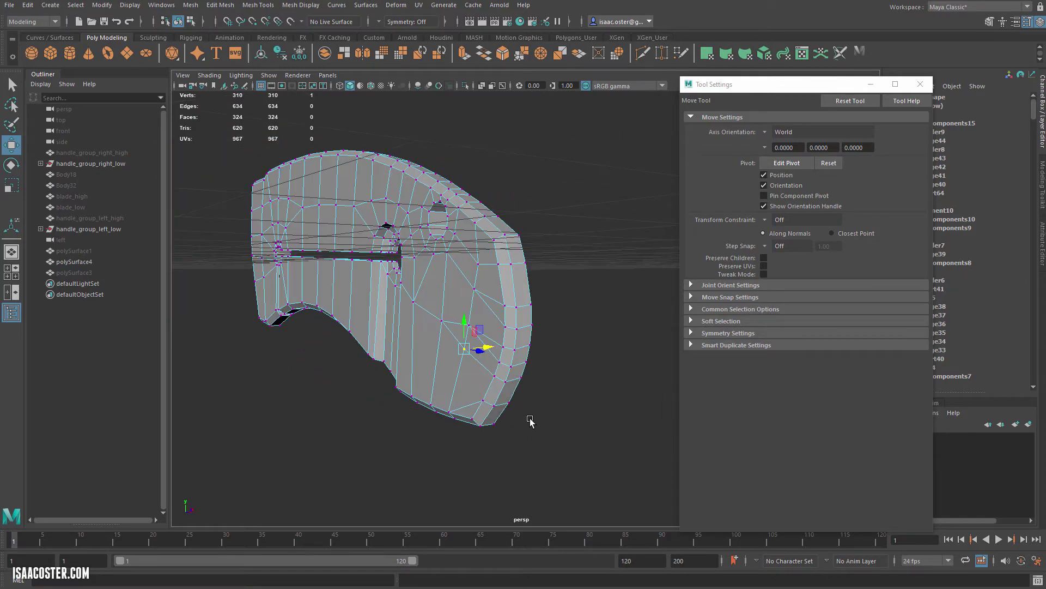
key(F8)
alt+drag(519, 308, 583, 284)
alt+drag(552, 406, 398, 382)
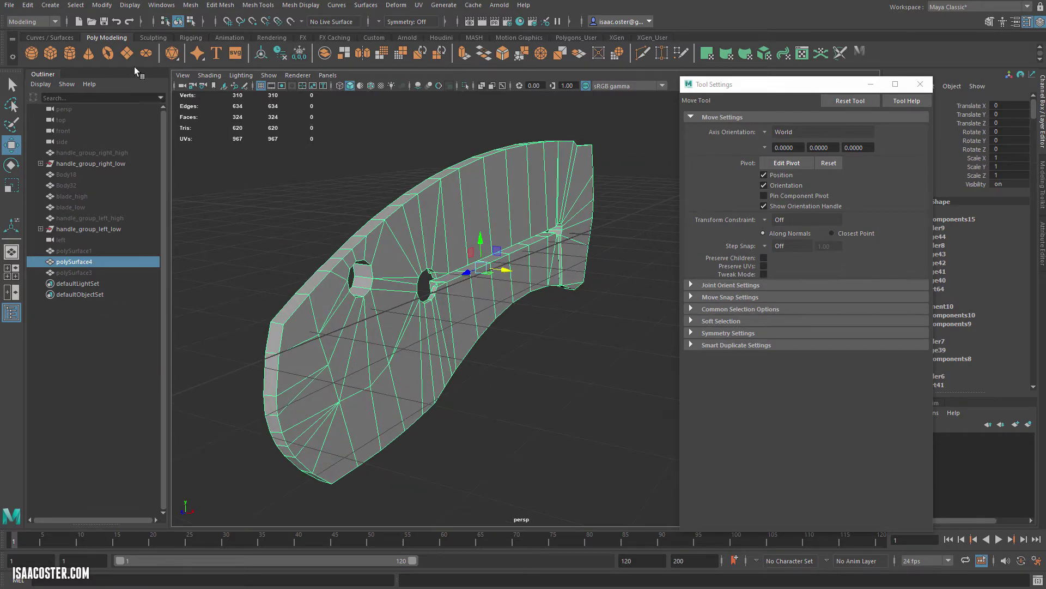
click(138, 3)
mouse_move(267, 74)
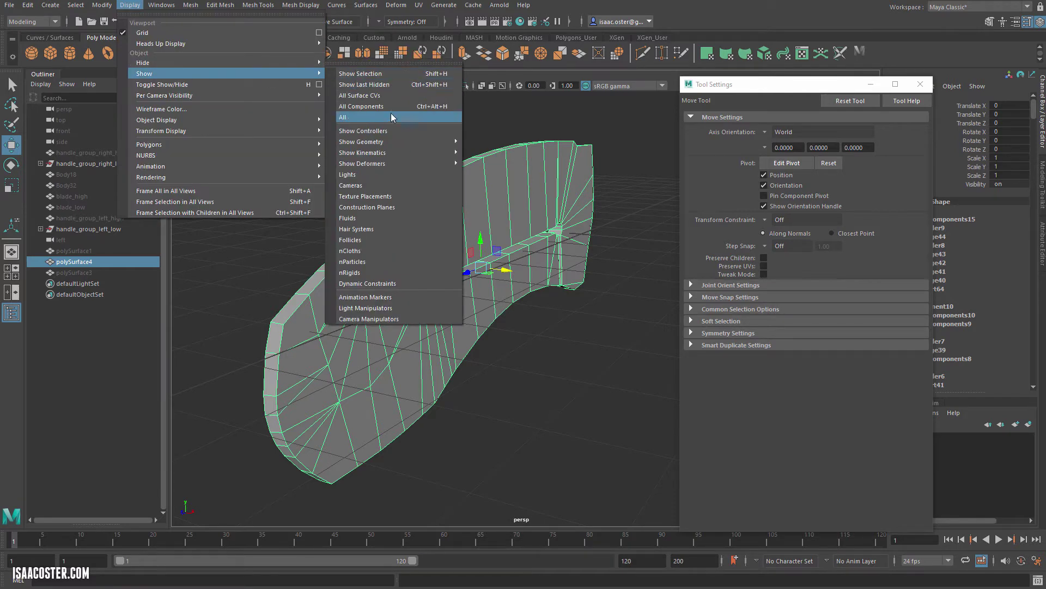
click(408, 85)
Delete the construction history of all objects in the scene and clear the selection.
drag(655, 173, 329, 472)
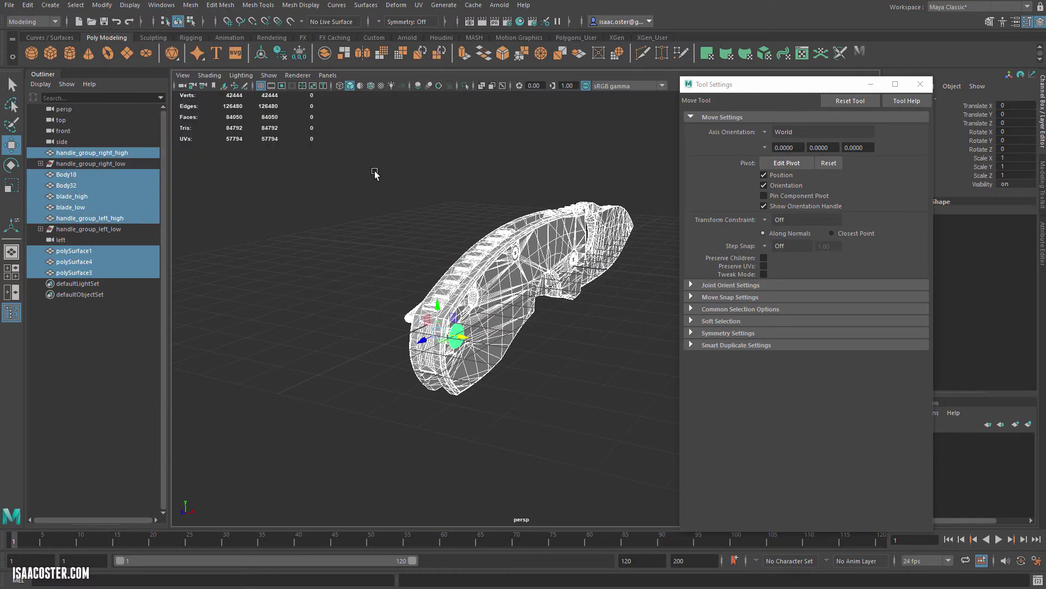
key(f)
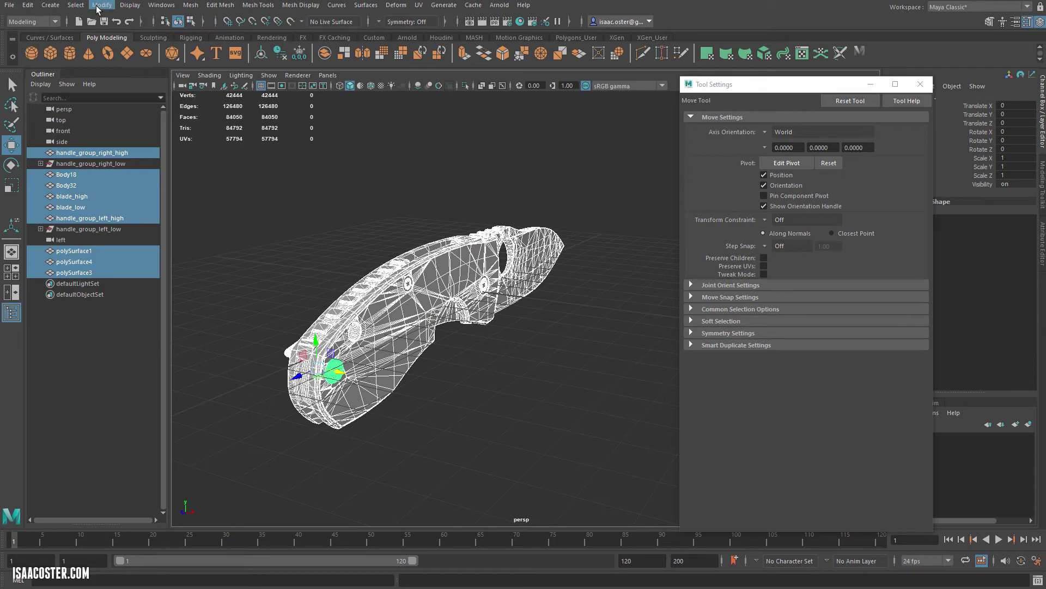
click(28, 5)
mouse_move(130, 135)
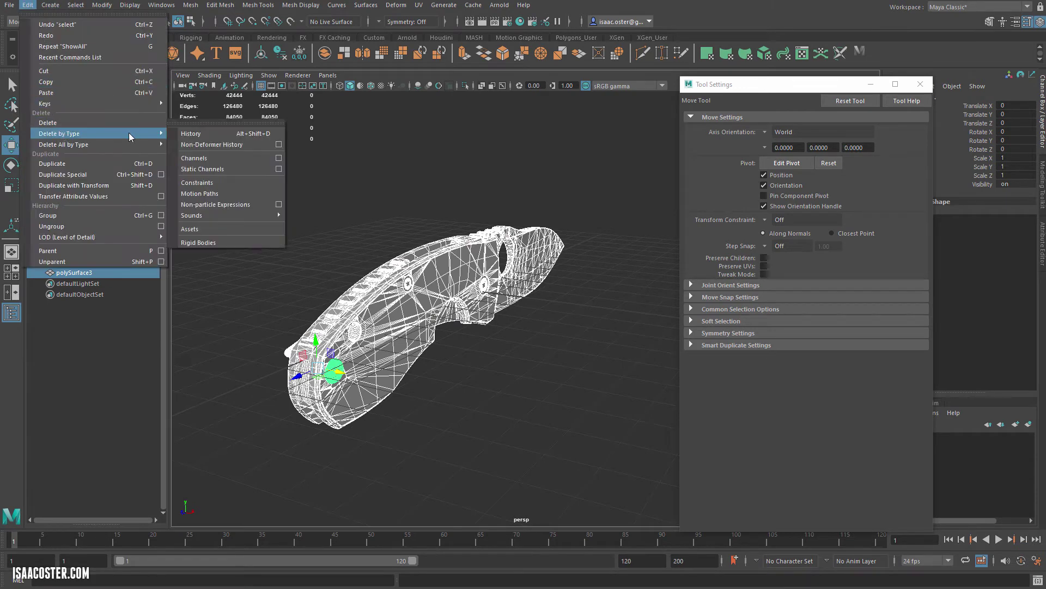
click(220, 134)
click(249, 201)
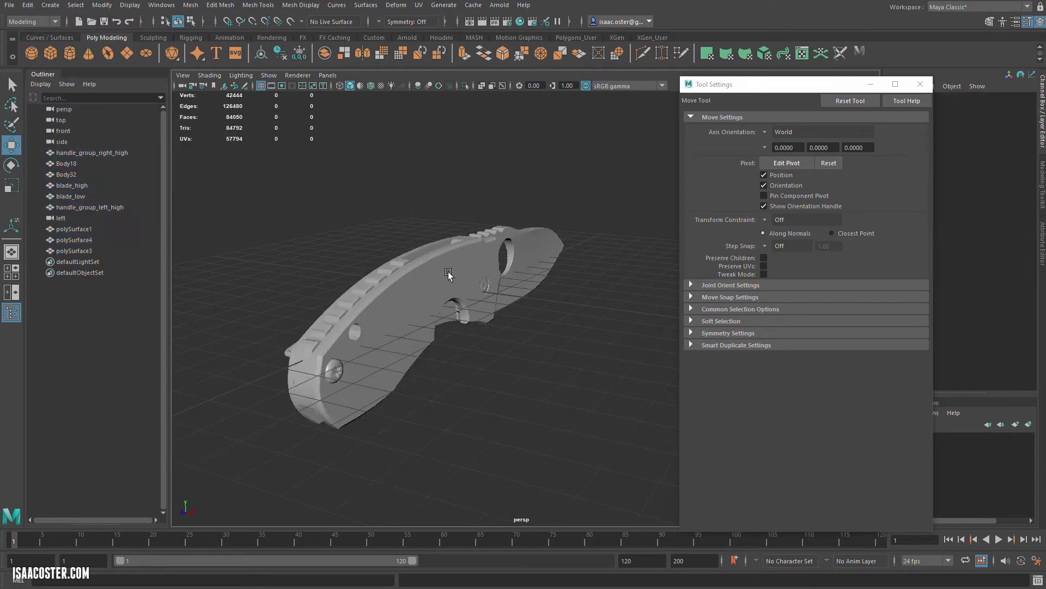
Rename the right low-poly handle mesh as handle_group_right_low and place it directly below handle_group_right_high in the Outliner.
click(425, 317)
alt+drag(437, 340, 274, 307)
double_click(126, 152)
key(ctrl+c)
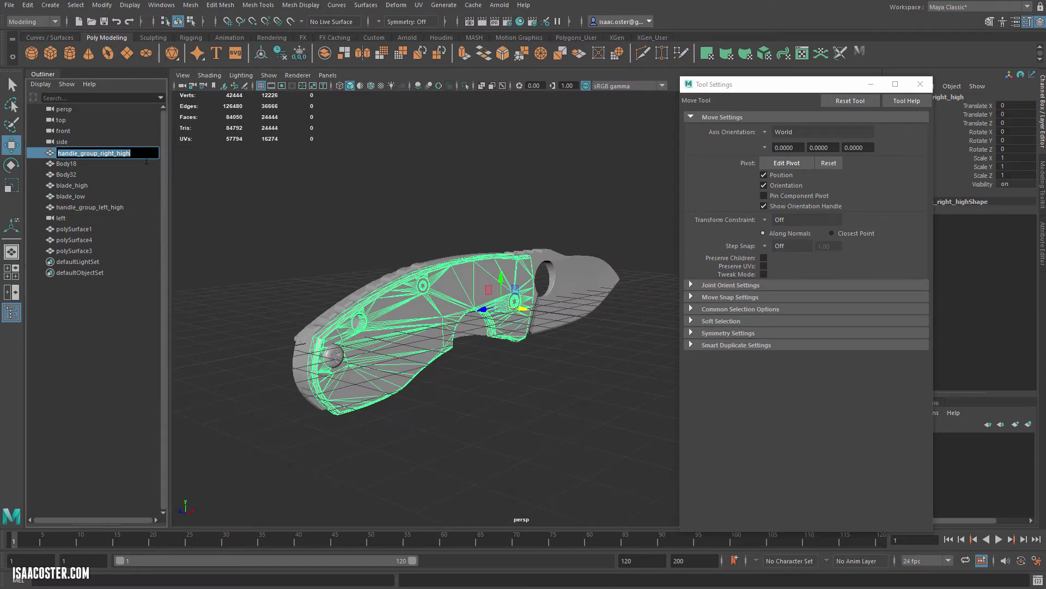
click(364, 425)
alt+right_drag(364, 425, 475, 303)
click(217, 334)
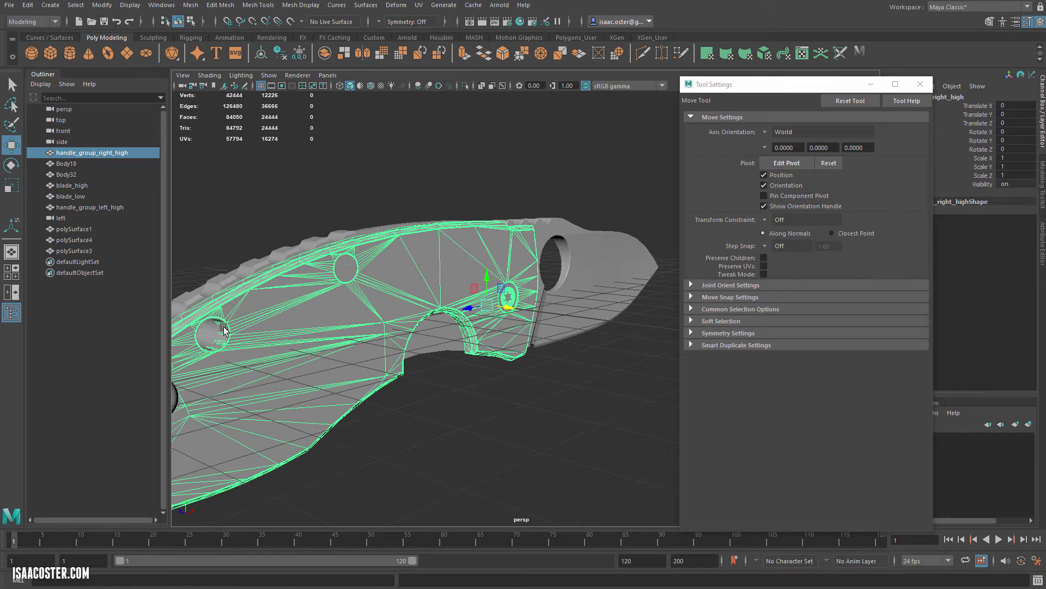
click(228, 333)
double_click(105, 250)
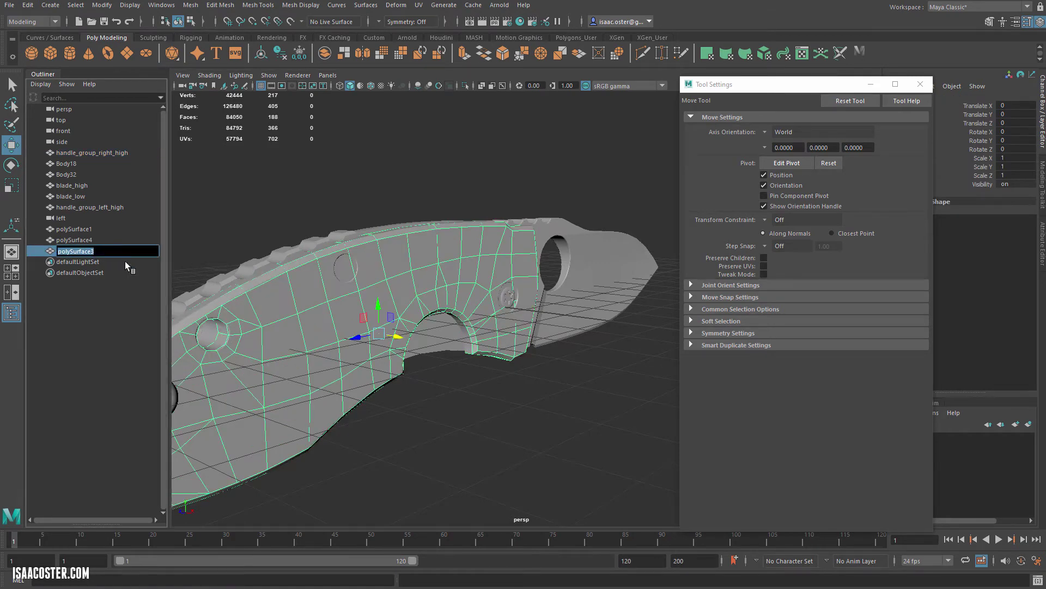
key(ctrl+v)
text(low)
key(Return)
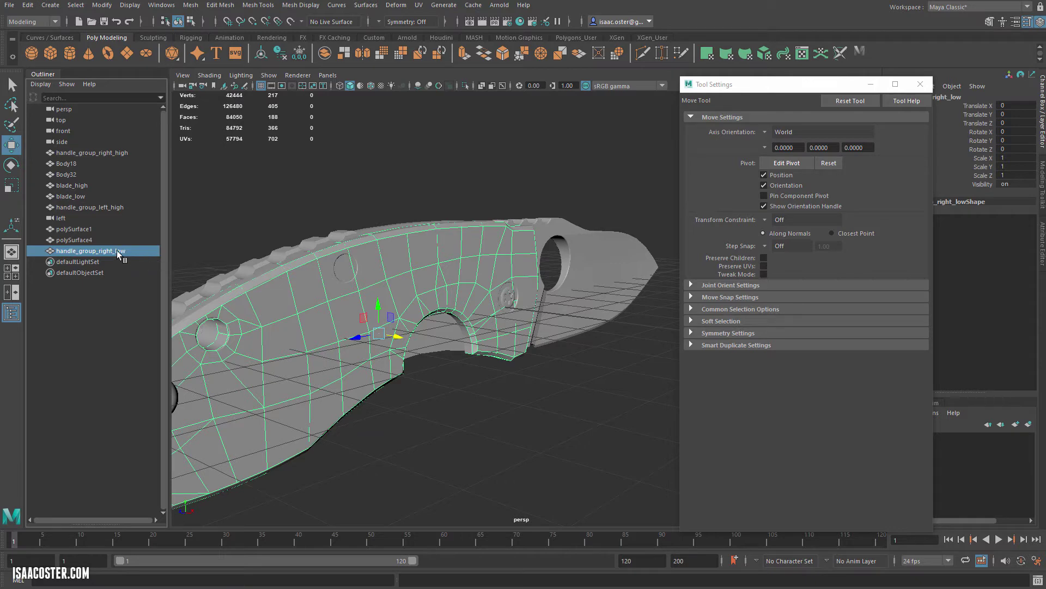
drag(118, 160, 118, 161)
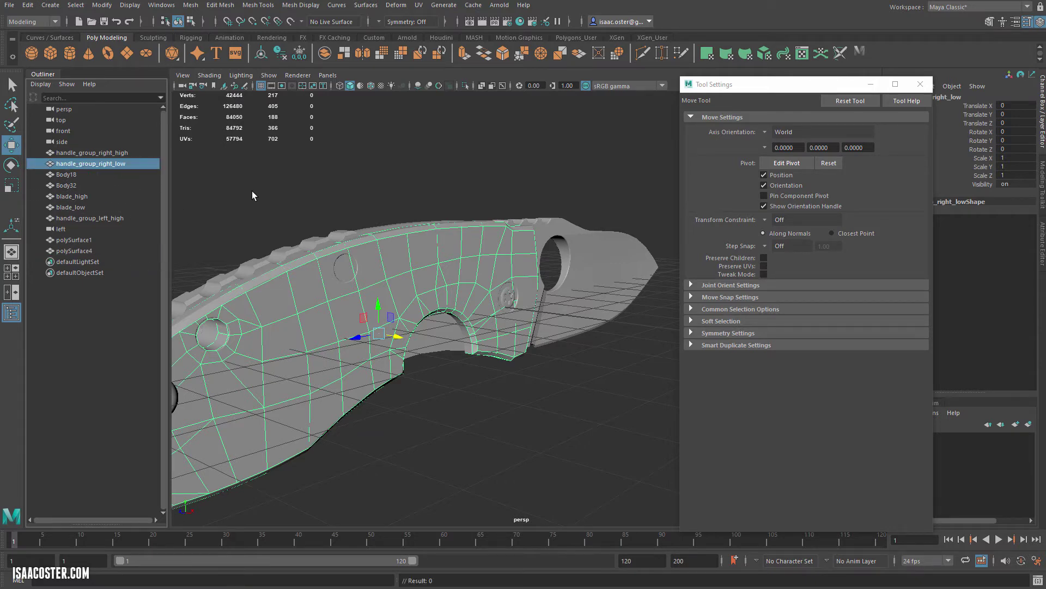
Rename the left low-poly handle mesh as handle_group_left_low, reusing the name of its high-poly counterpart.
alt+drag(252, 195, 205, 350)
scroll(180, 357, up, 6)
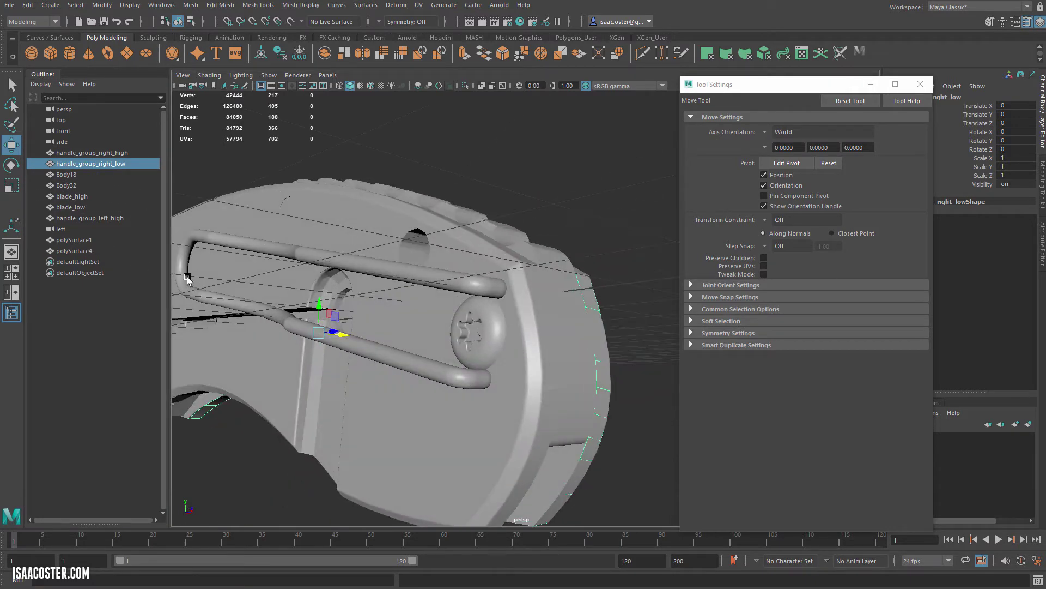
double_click(110, 219)
key(ctrl+c)
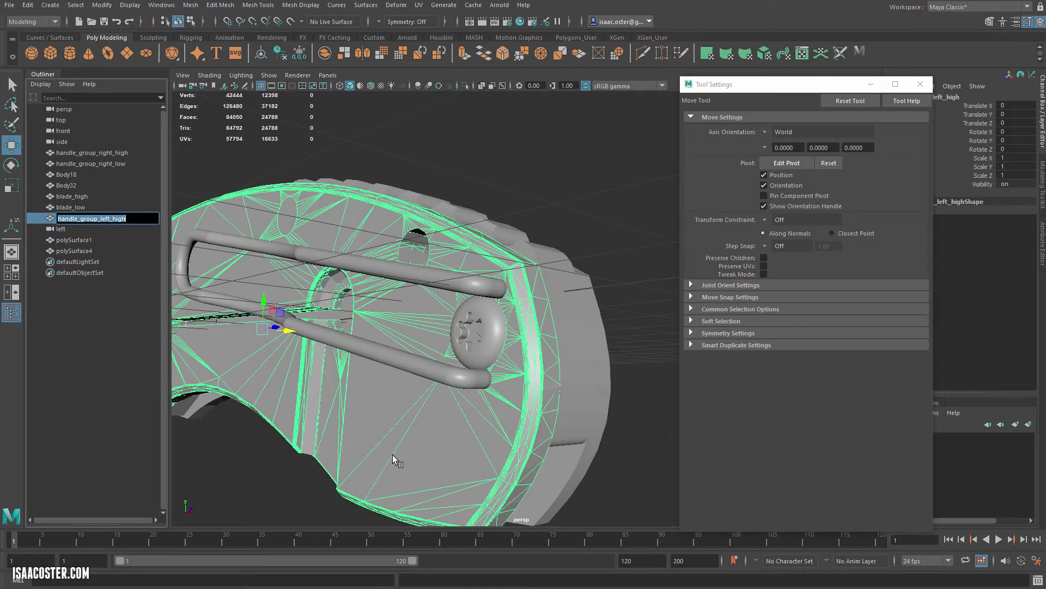
click(199, 490)
click(331, 282)
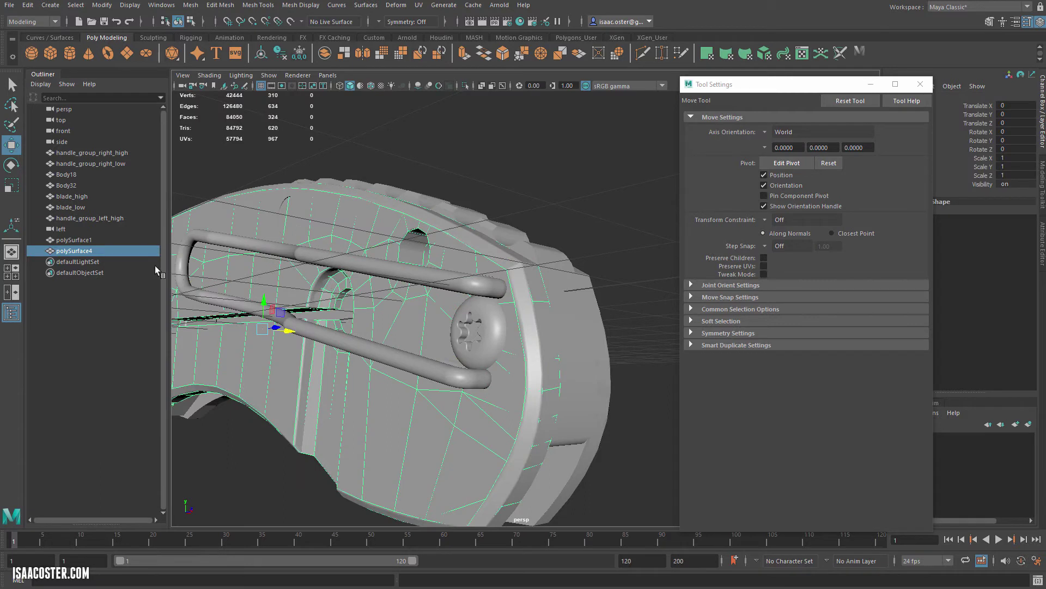
double_click(93, 250)
key(ctrl+v)
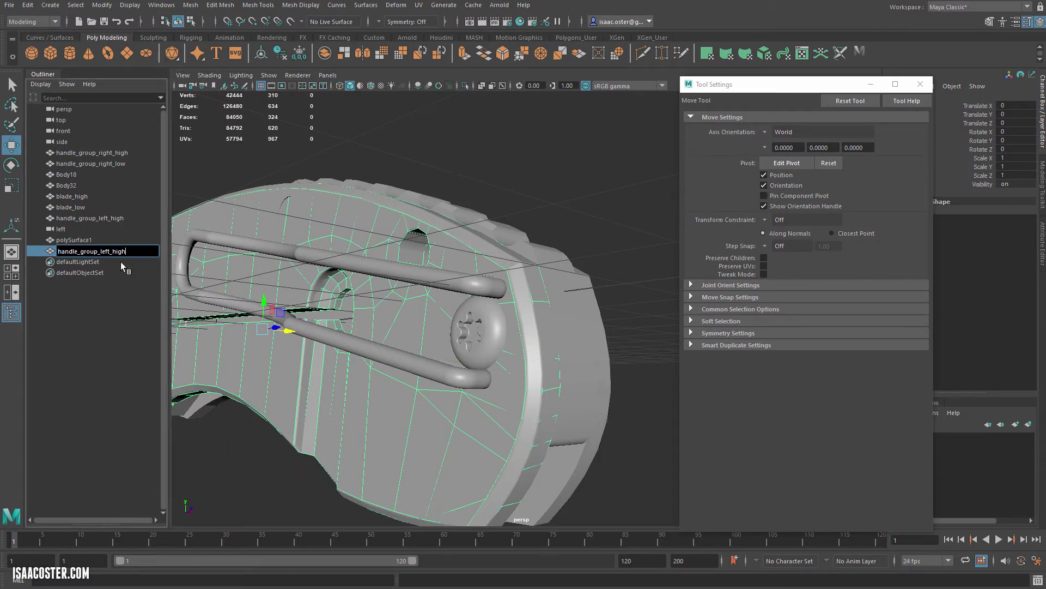
text(low)
key(Return)
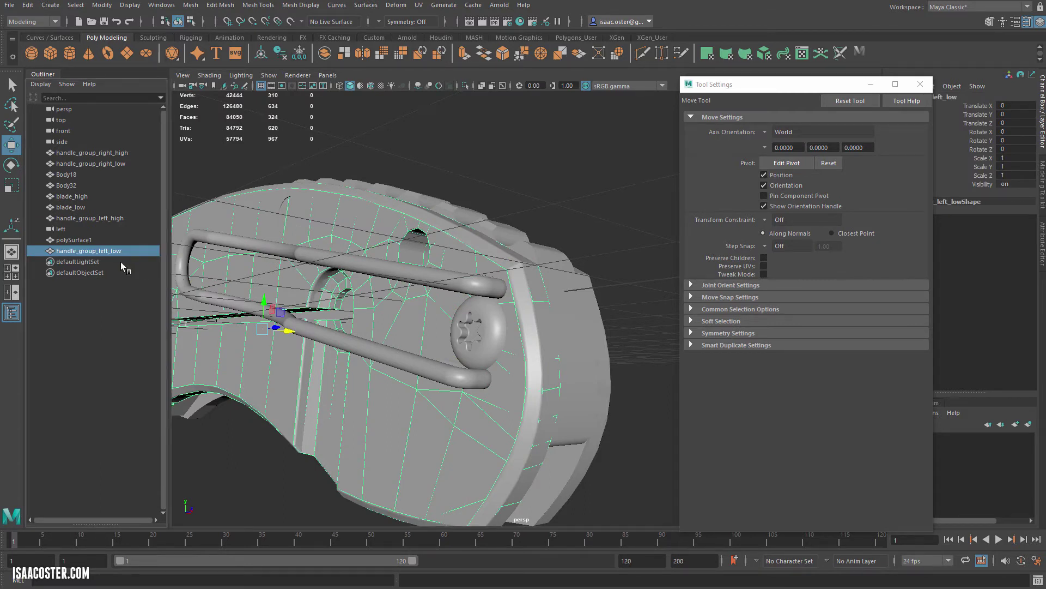
Hide all objects except handle_group_right_low.
click(90, 240)
alt+drag(406, 340, 383, 321)
click(259, 314)
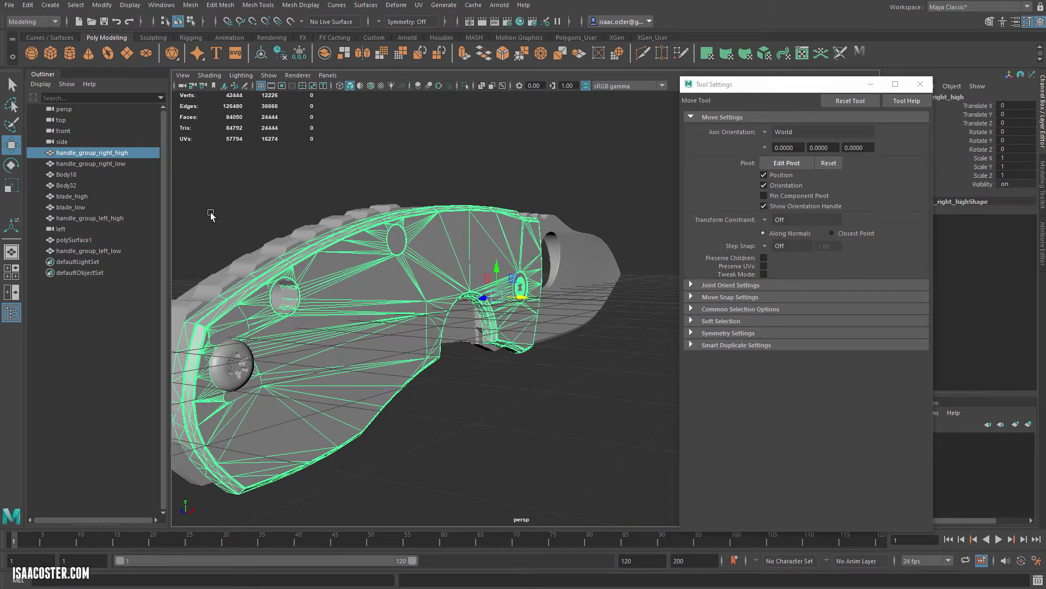
click(120, 163)
alt+drag(324, 133, 406, 170)
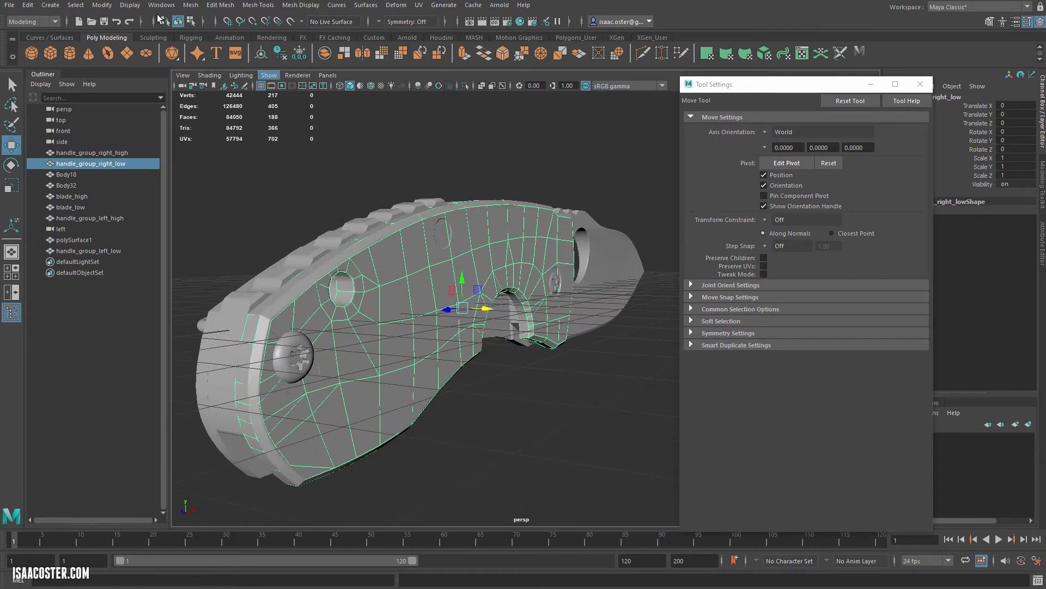
click(130, 6)
mouse_move(158, 63)
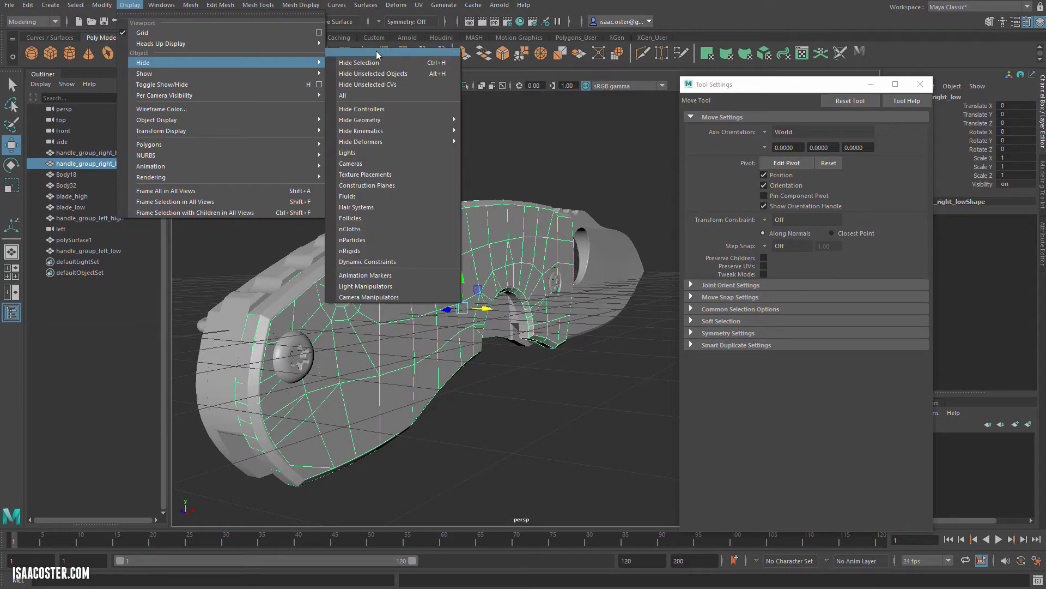
click(385, 88)
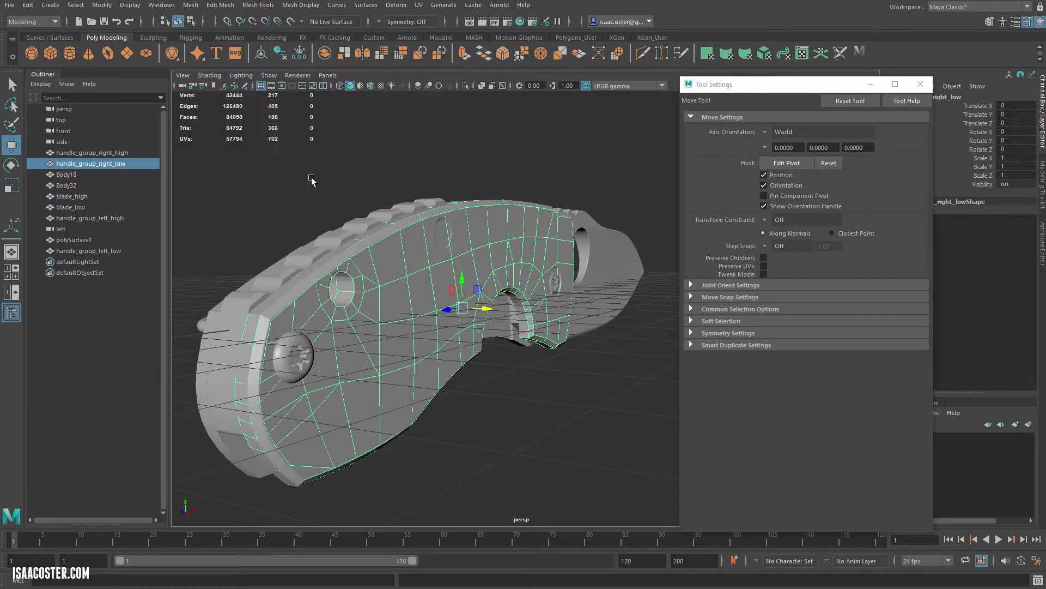
click(327, 166)
alt+drag(343, 154, 358, 154)
click(131, 164)
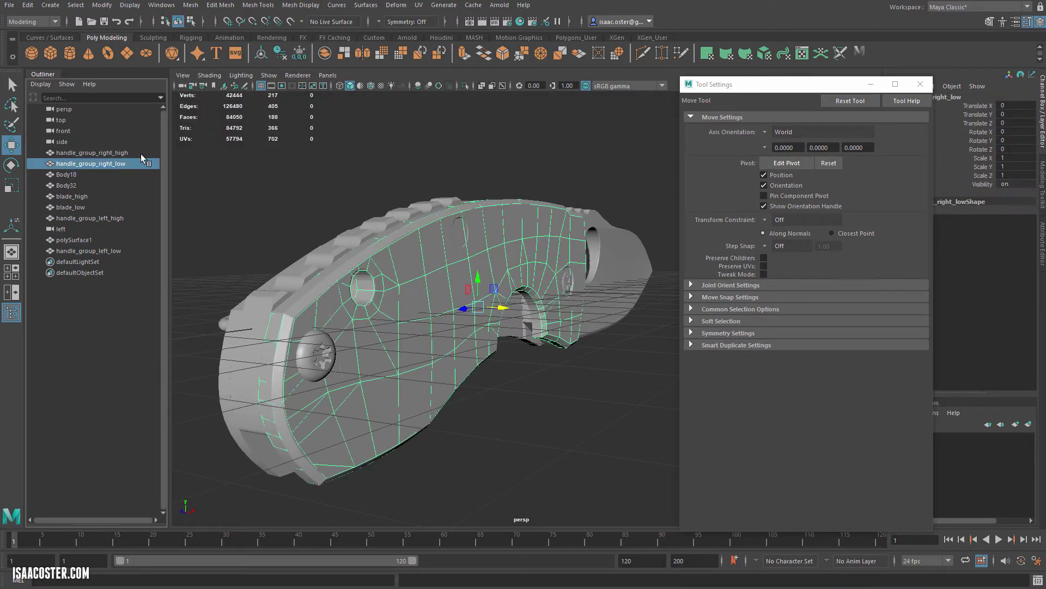
click(131, 6)
mouse_move(166, 63)
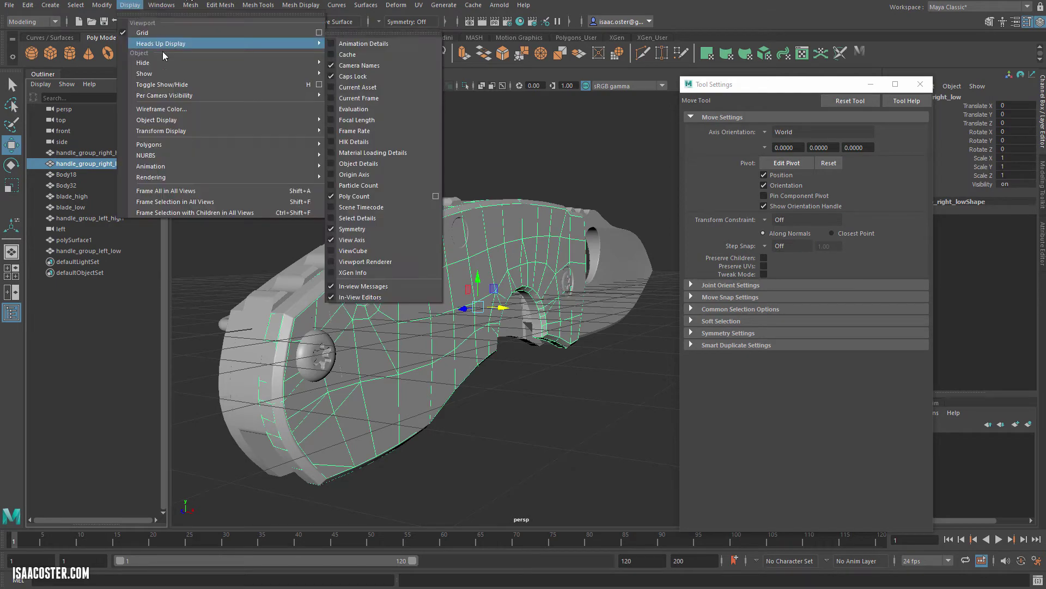
click(376, 74)
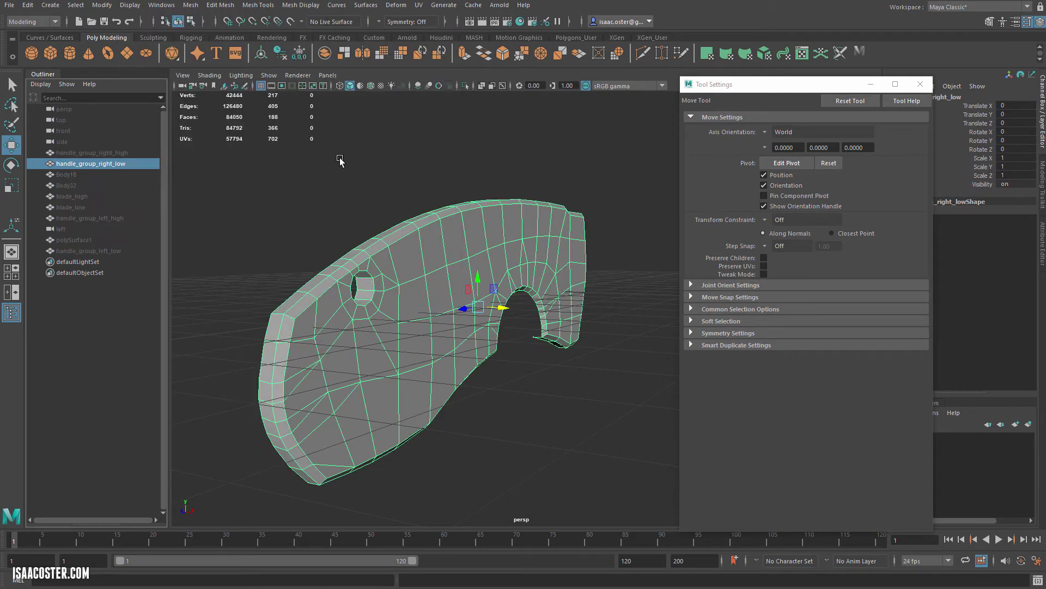
Show handle_group_right_high, make it the live surface, and select handle_group_right_low.
alt+drag(440, 175, 596, 180)
alt+drag(472, 245, 399, 343)
alt+right_drag(399, 343, 501, 296)
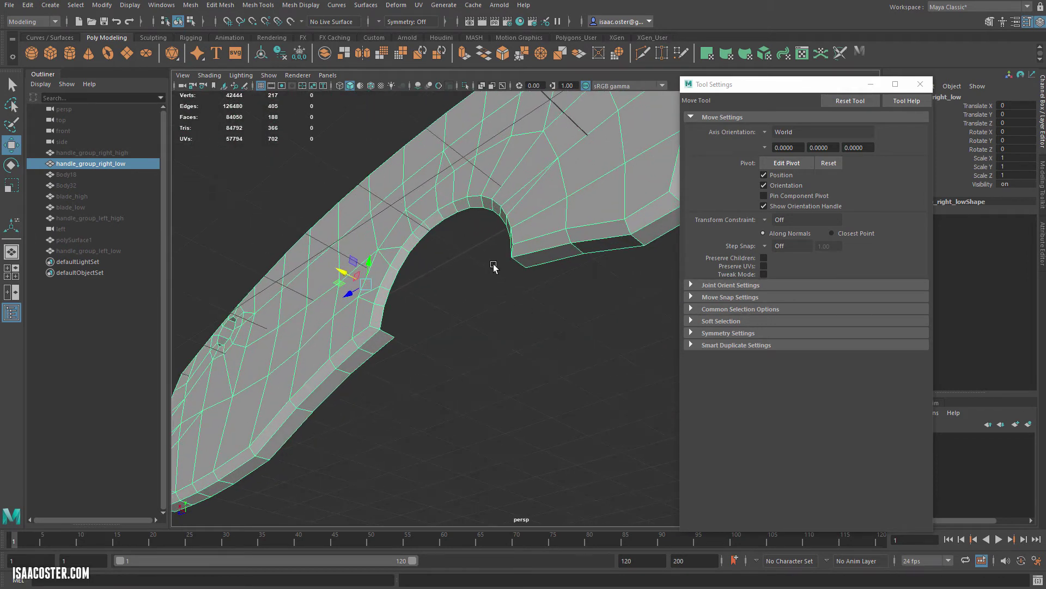
alt+drag(482, 284, 416, 221)
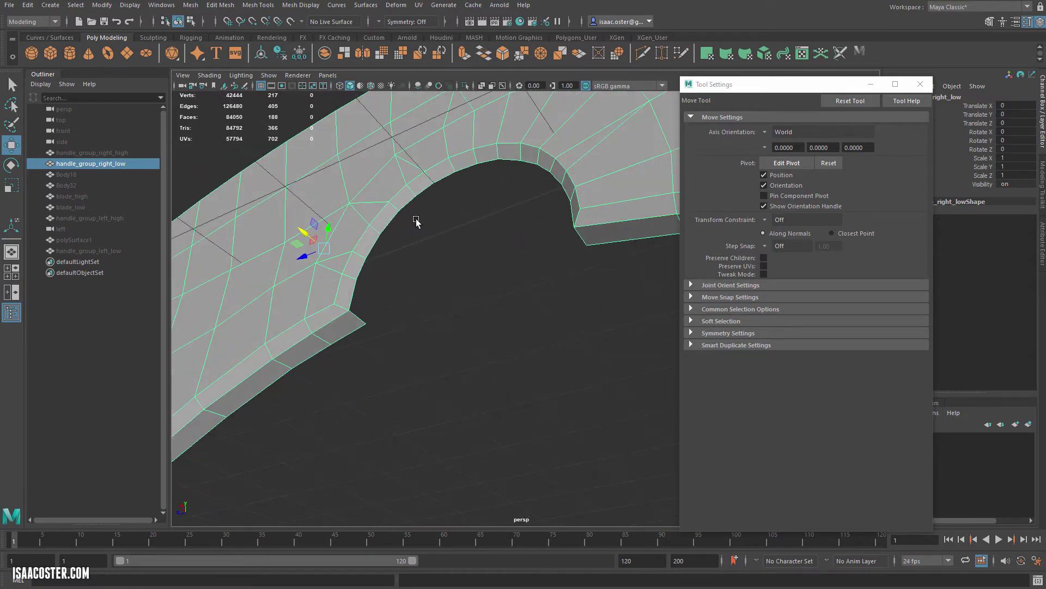
right_click(416, 218)
click(120, 153)
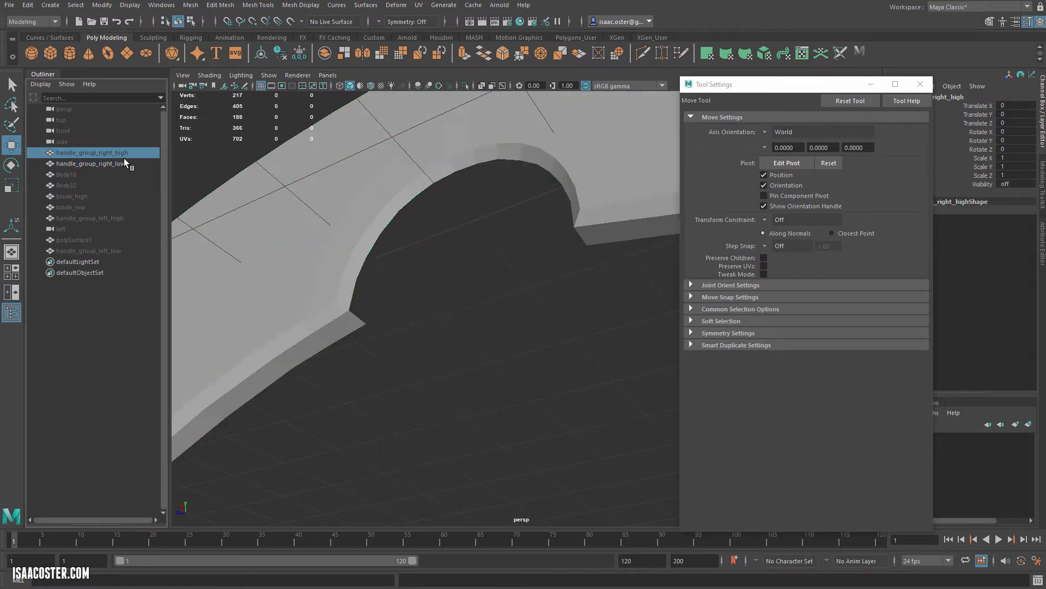
key(shift+h)
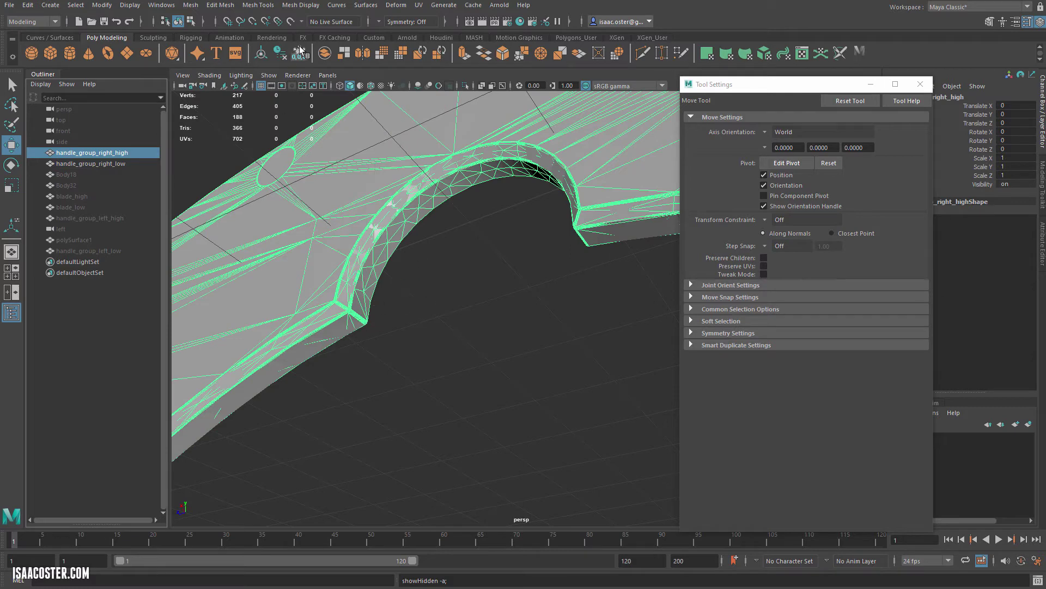
click(291, 21)
click(414, 211)
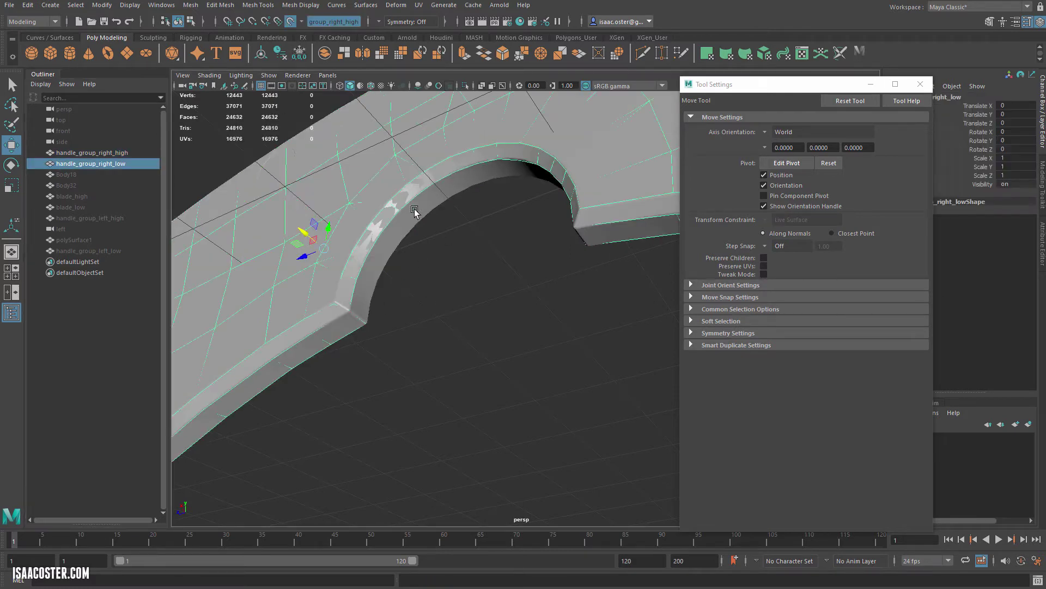
Select all open border edges along the arched cutout of handle_group_right_low, using wireframe display.
right_drag(399, 214, 400, 183)
click(364, 266)
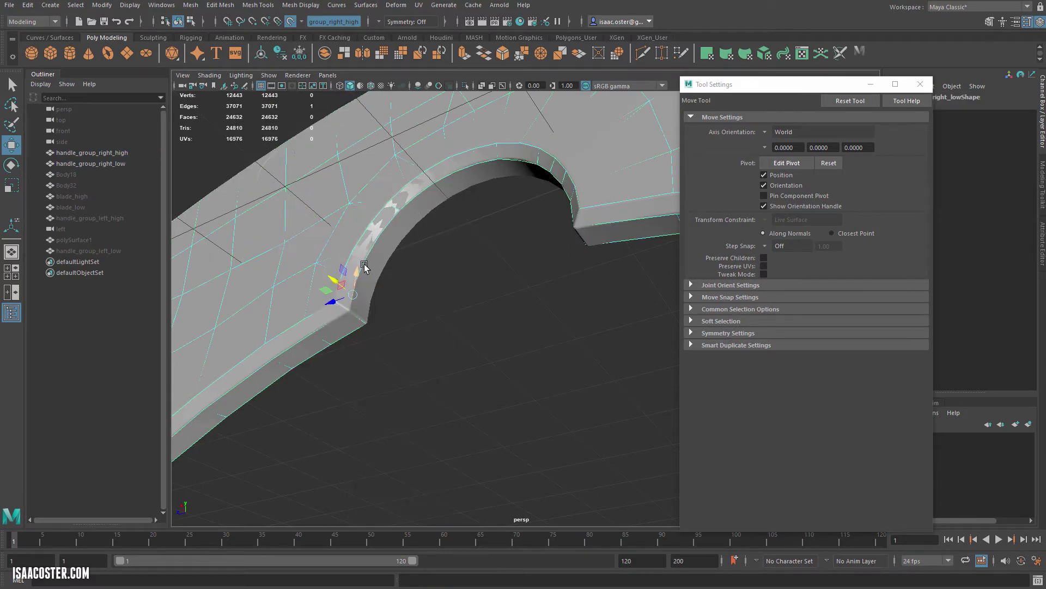
mouse_move(364, 265)
mouse_down()
mouse_move(412, 204)
mouse_move(401, 237)
mouse_up()
key(4)
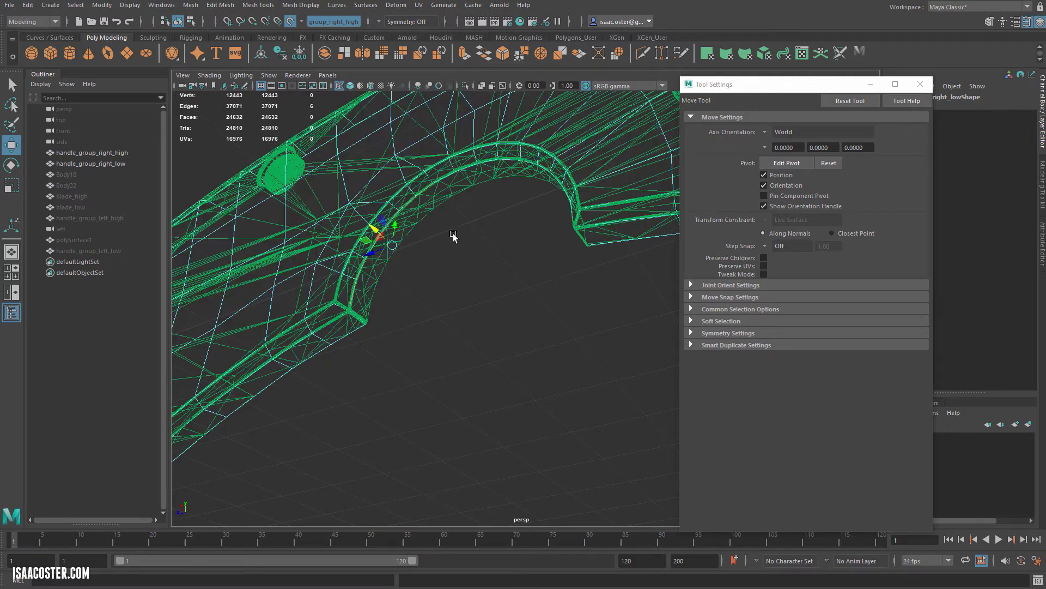
drag(452, 186, 461, 177)
shift+click(509, 162)
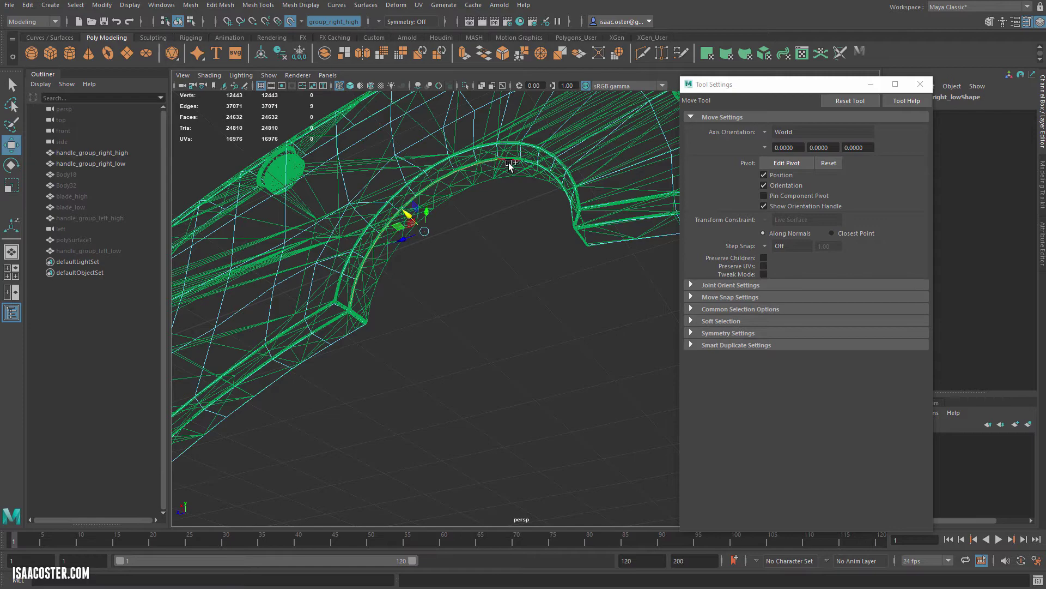
shift+click(530, 169)
alt+drag(530, 169, 498, 192)
shift+click(500, 206)
shift+click(516, 240)
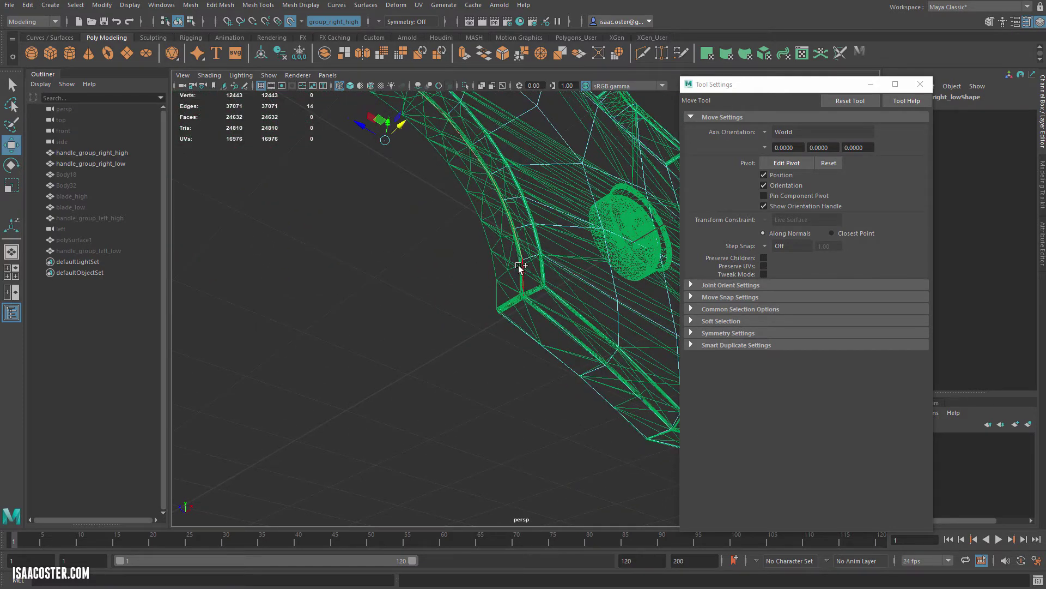
alt+drag(504, 318, 469, 314)
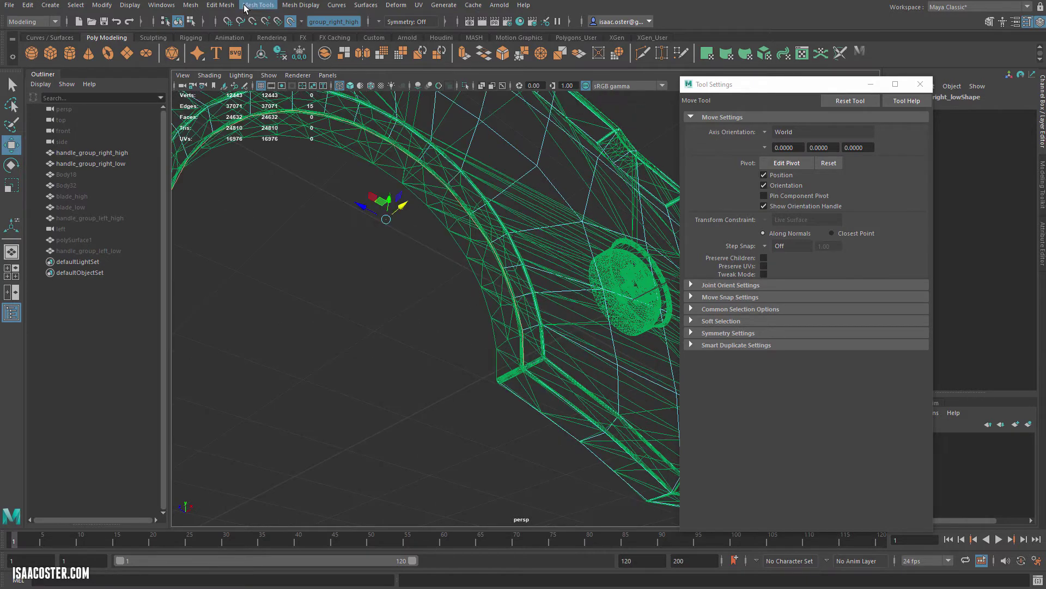
Extrude the selected arch edges and move them inward across the handle's thickness to the far edge of the high-poly cutout.
click(221, 6)
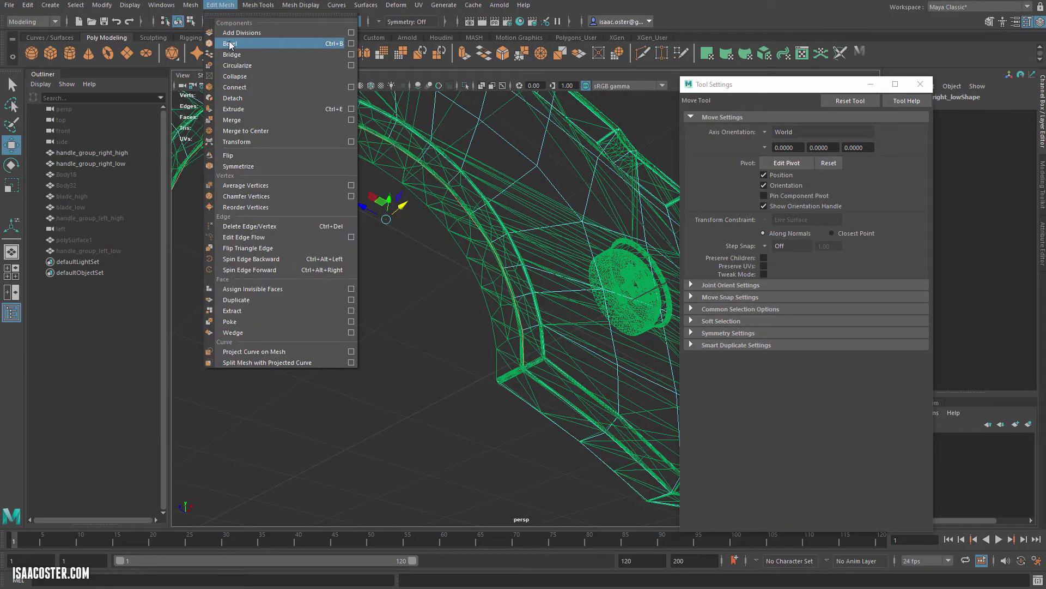
click(234, 109)
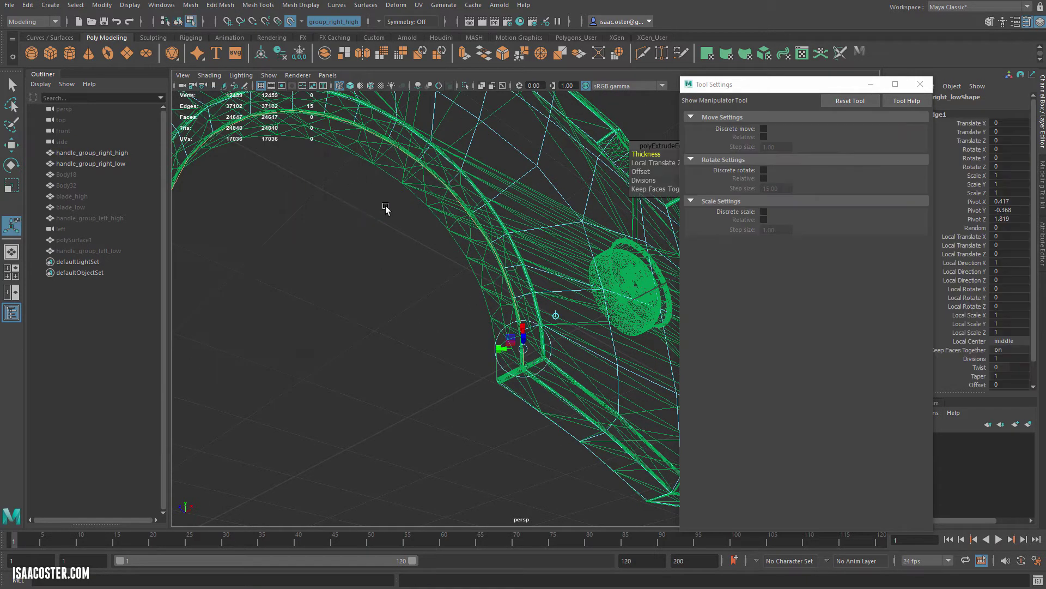
key(w)
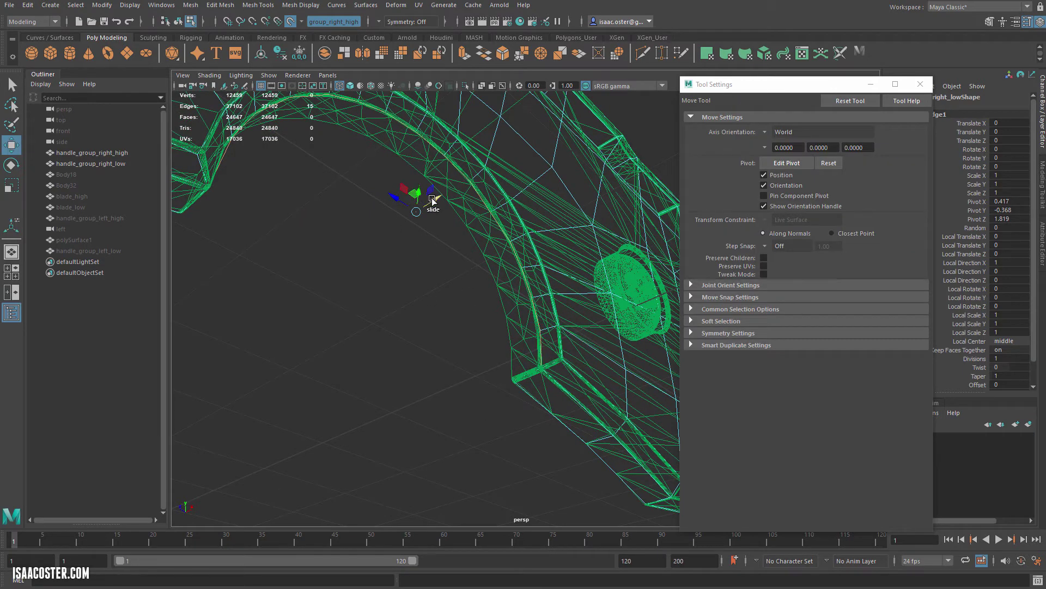
drag(440, 202, 401, 216)
alt+drag(339, 252, 347, 277)
alt+drag(371, 323, 443, 352)
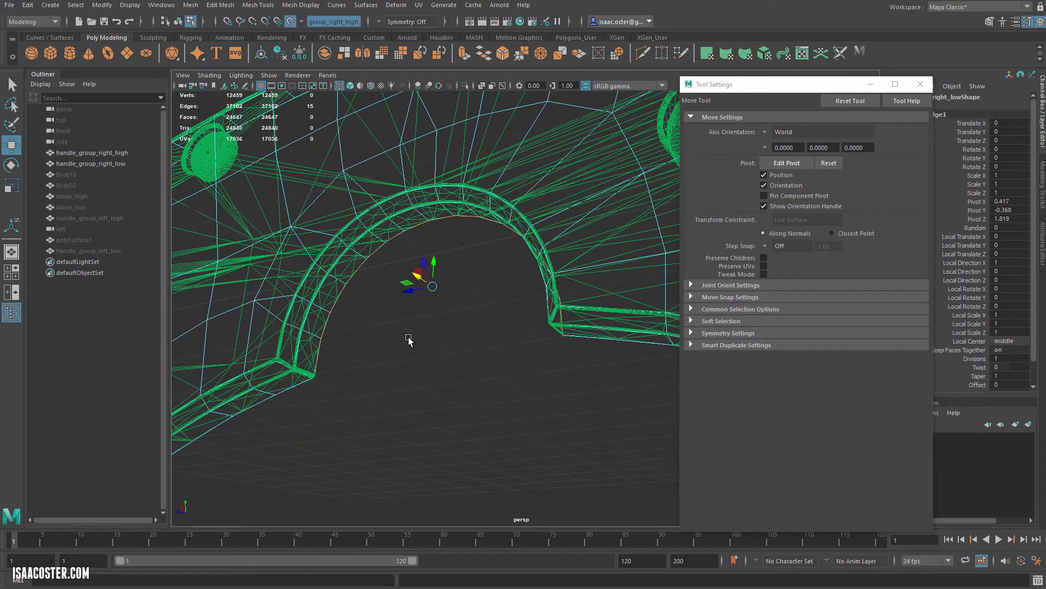
Select all vertices of handle_group_right_low and merge them with a 0.01 distance threshold.
right_click(383, 335)
right_drag(354, 334, 350, 333)
drag(338, 367, 308, 401)
alt+drag(503, 352, 542, 345)
drag(603, 446, 173, 161)
click(188, 5)
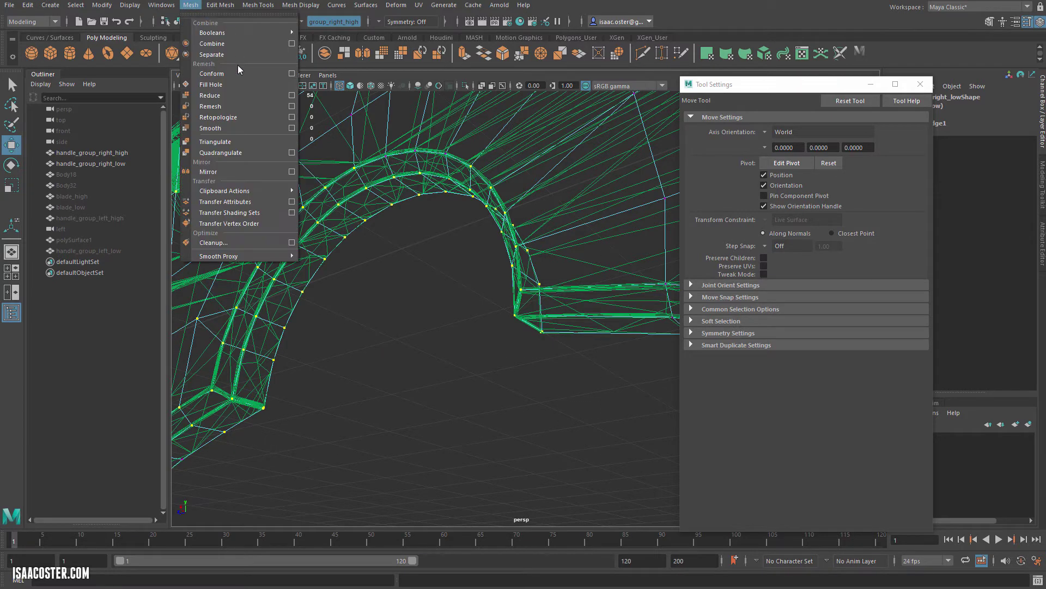
mouse_move(220, 5)
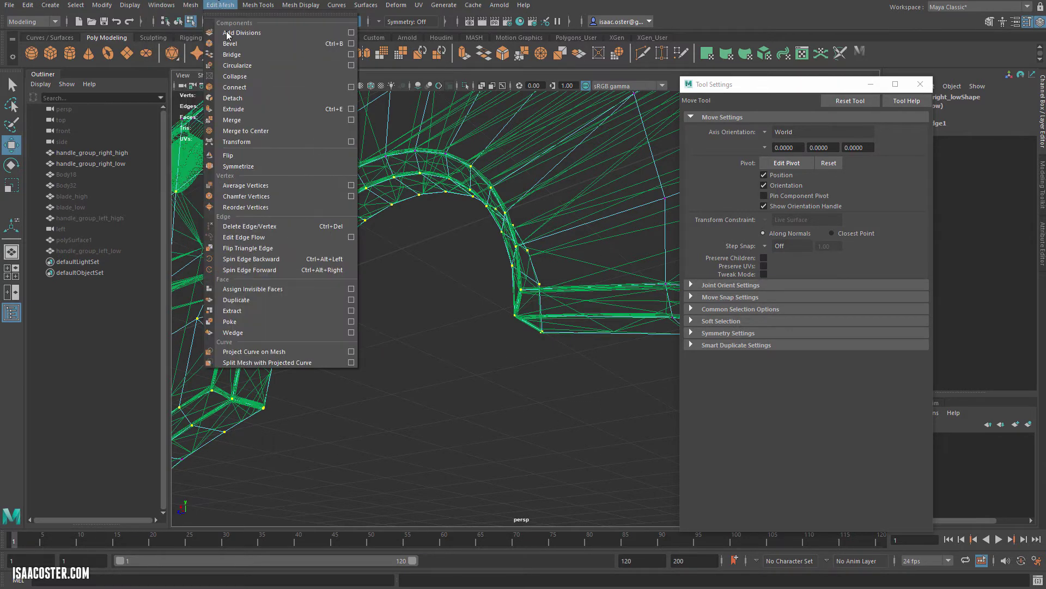
click(236, 120)
Return handle_group_right_low to object mode in shaded display, showing the handle's flat inner side.
key(q)
key(F8)
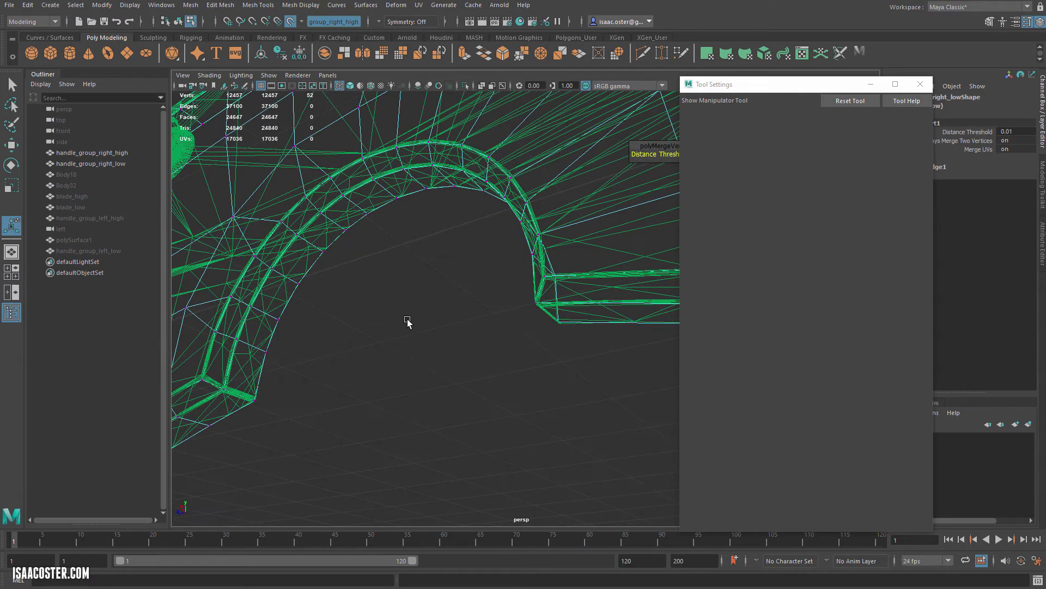
click(407, 322)
alt+drag(456, 310, 403, 348)
key(5)
click(380, 285)
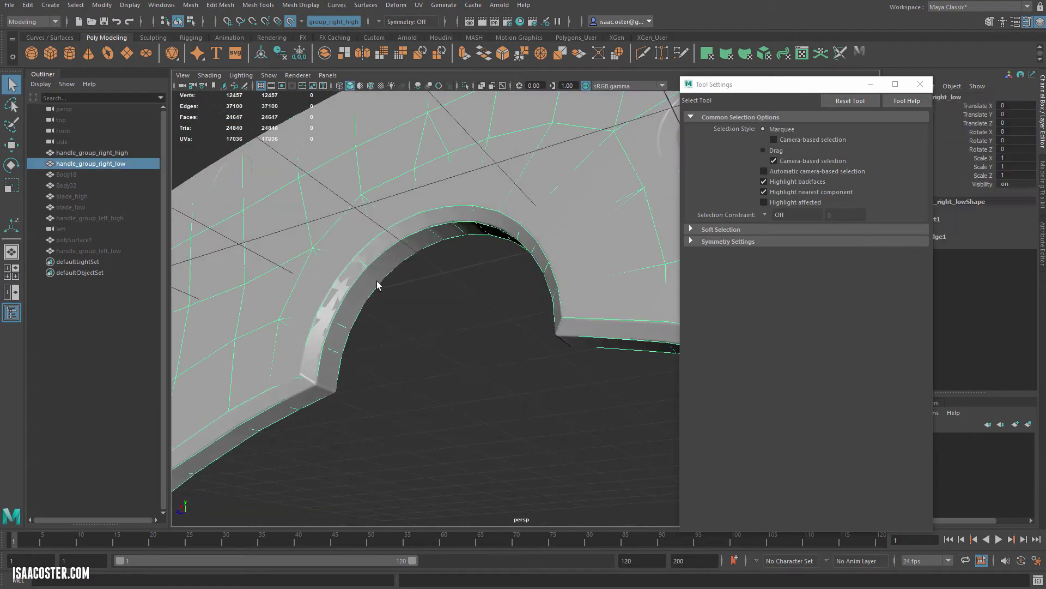
mouse_move(380, 285)
alt+mouse_down()
mouse_move(313, 328)
mouse_move(215, 331)
mouse_move(330, 351)
mouse_move(313, 414)
mouse_move(370, 425)
mouse_move(404, 344)
mouse_move(450, 335)
mouse_move(392, 327)
mouse_move(305, 341)
mouse_move(369, 303)
alt+mouse_up()
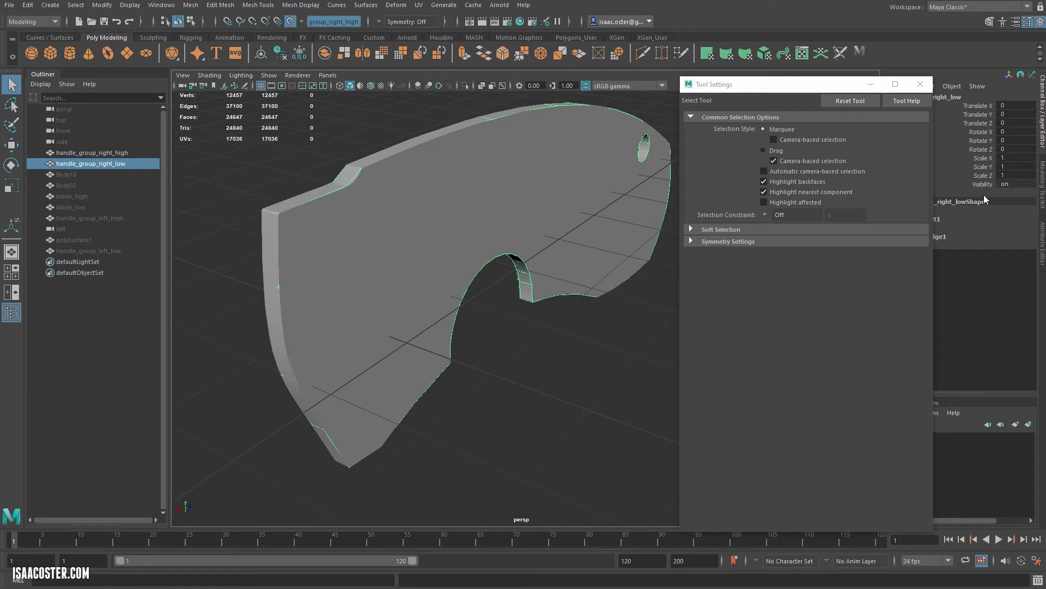
Start Quad Draw on handle_group_right_low and fill the first quad at the upper corner of the inner side's blunt end.
click(920, 84)
click(1043, 240)
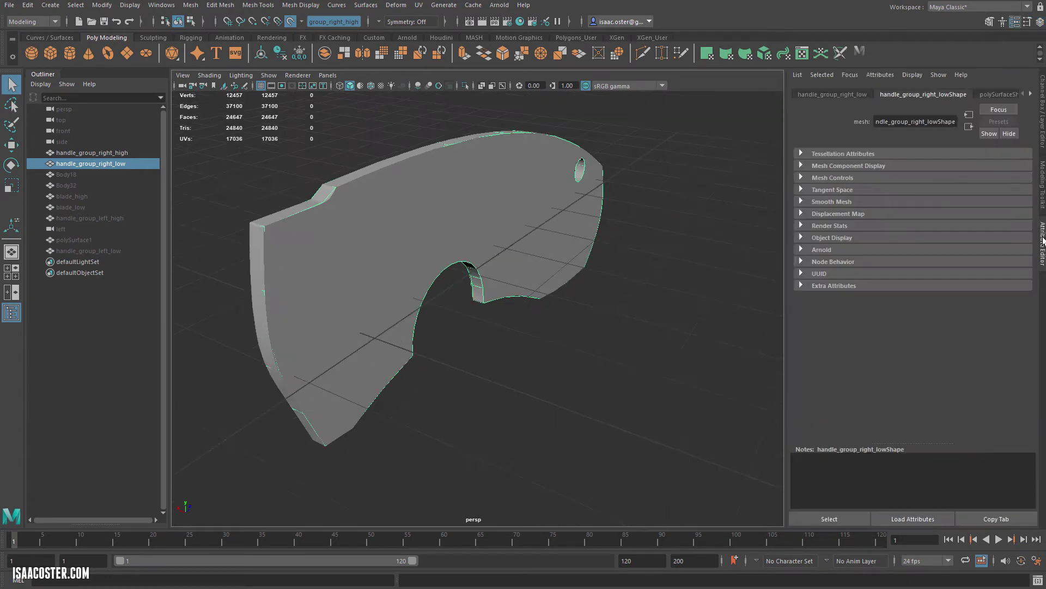
click(1043, 185)
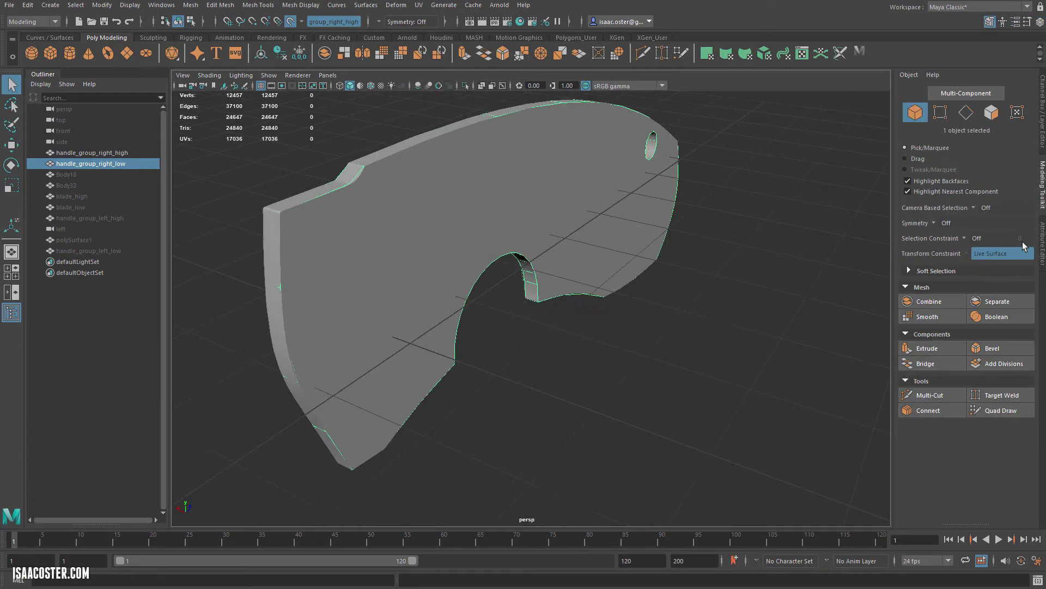
click(998, 410)
alt+drag(529, 330, 348, 247)
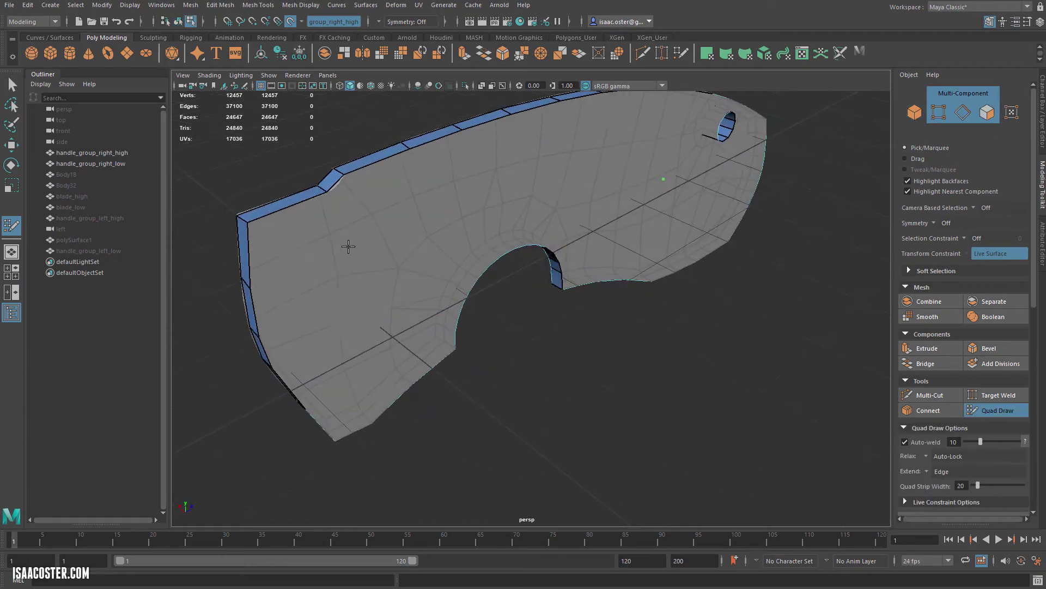
click(335, 257)
shift+click(294, 236)
mouse_move(352, 319)
alt+mouse_down()
mouse_move(367, 283)
mouse_move(349, 262)
alt+mouse_up()
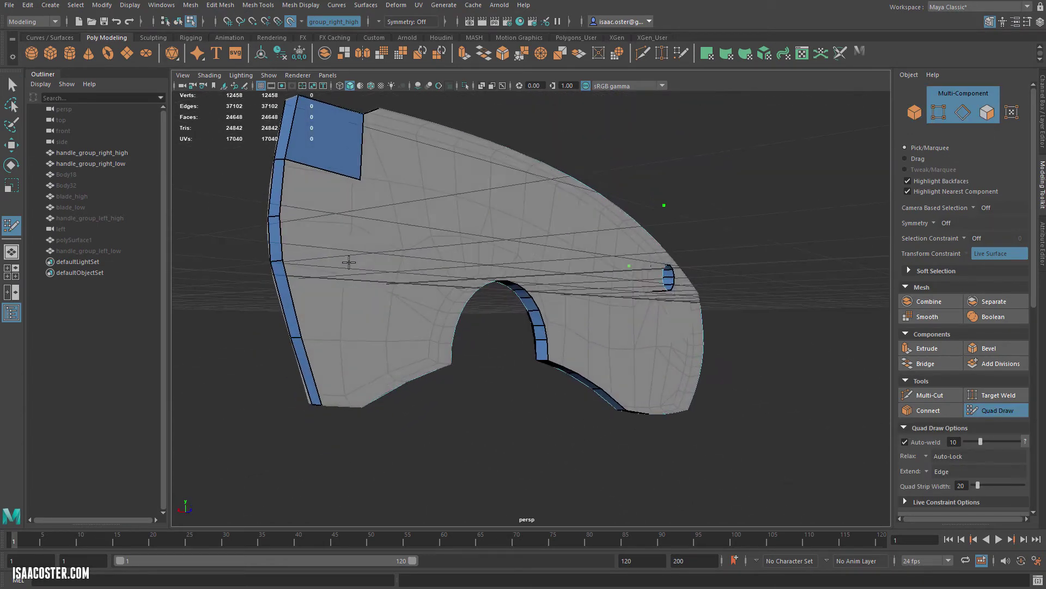
Fill a strip of quads and one triangle along the inner side's blunt end down to the lower corner.
shift+click(328, 213)
click(342, 276)
shift+click(333, 265)
drag(342, 276, 354, 246)
alt+drag(349, 294, 347, 285)
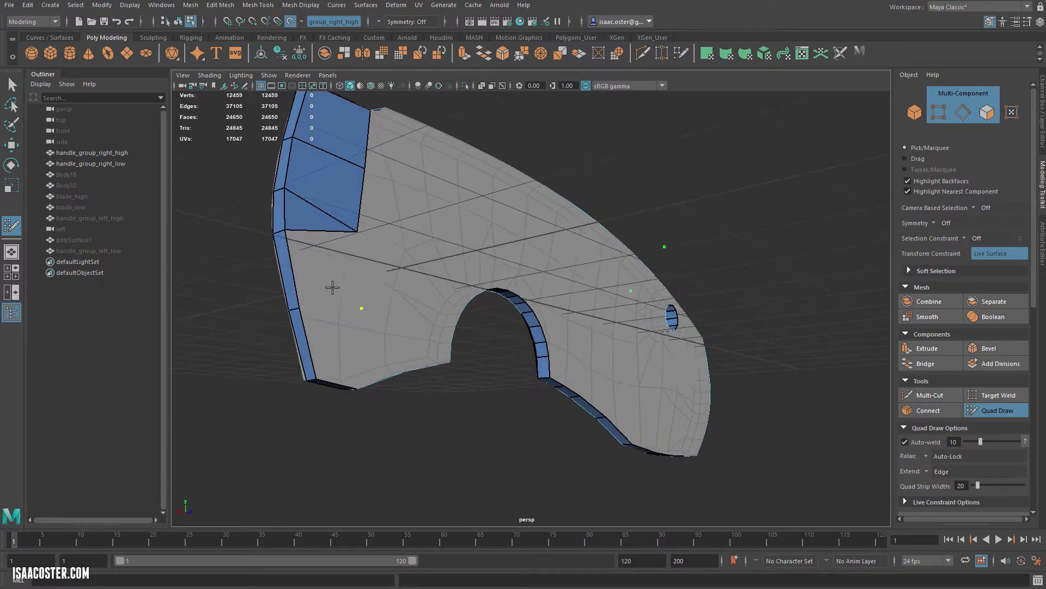
shift+click(332, 289)
alt+drag(389, 357, 358, 310)
shift+click(321, 311)
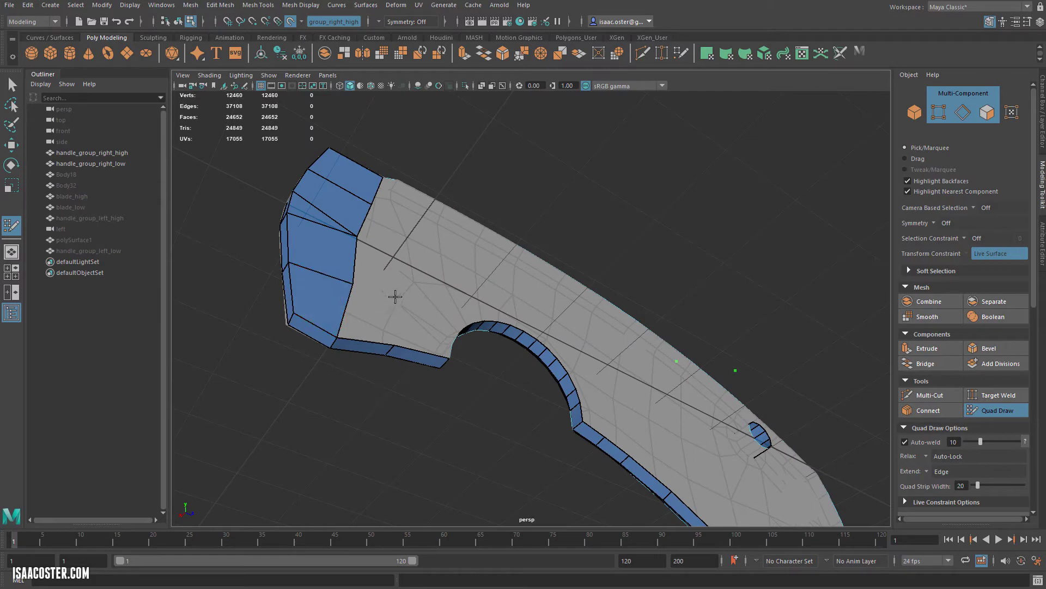
Place a new point and fill two quads along the lower edge up to the start of the arched cutout.
click(401, 296)
shift+click(375, 327)
alt+drag(419, 337, 377, 346)
mouse_move(492, 308)
alt+mouse_down()
mouse_move(460, 360)
mouse_move(616, 371)
alt+mouse_up()
alt+middle_drag(616, 370, 660, 415)
scroll(660, 414, up, 2)
shift+click(451, 462)
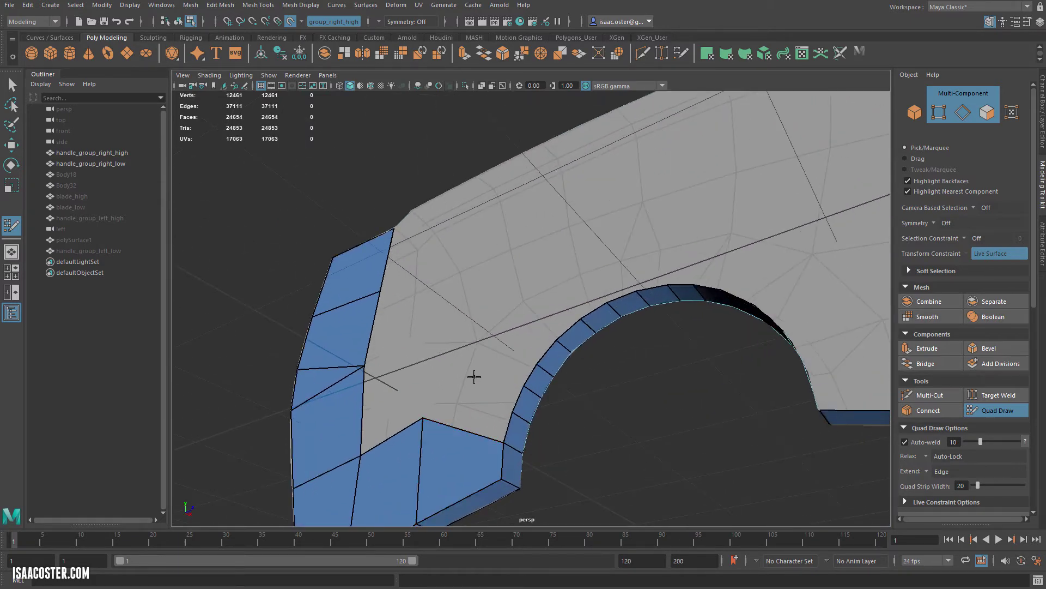
Draw faces up the arch's near side, welding surplus outer points to turn alternate quads into triangles.
shift+click(457, 406)
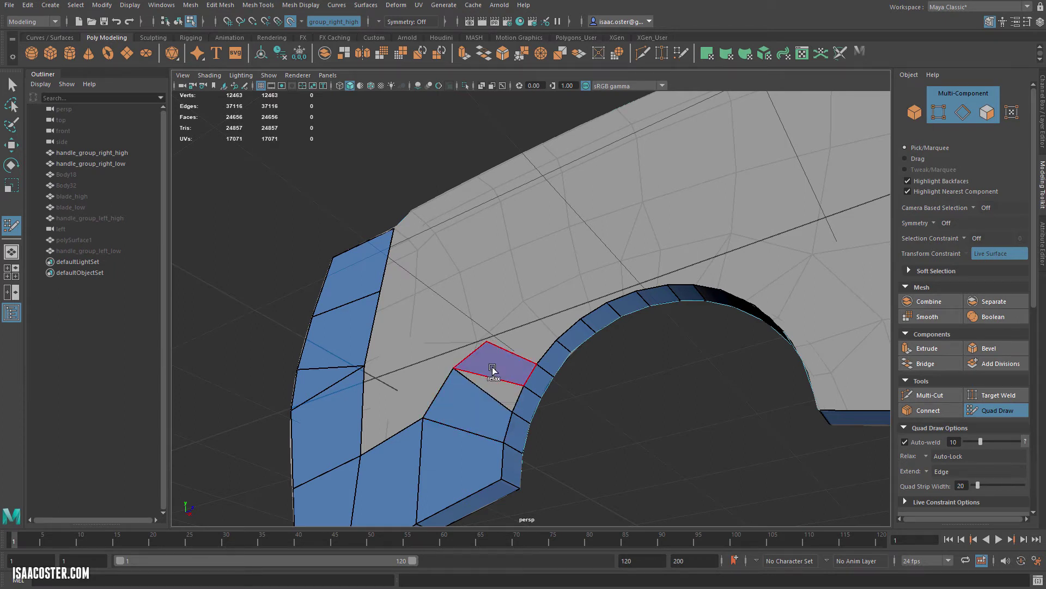
shift+click(492, 375)
drag(486, 341, 457, 367)
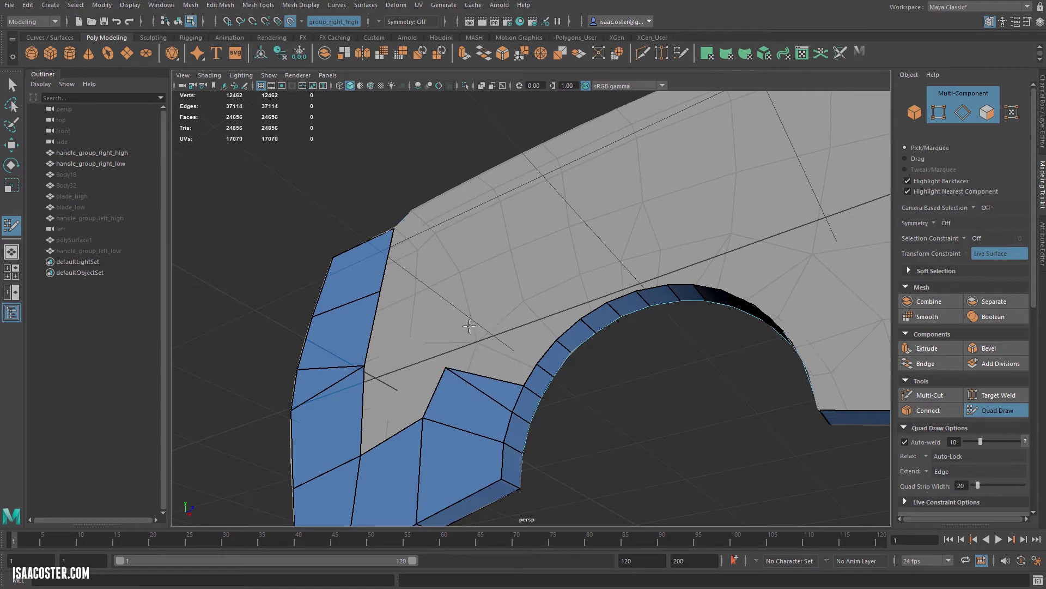
shift+click(522, 329)
shift+click(494, 349)
drag(517, 297, 486, 313)
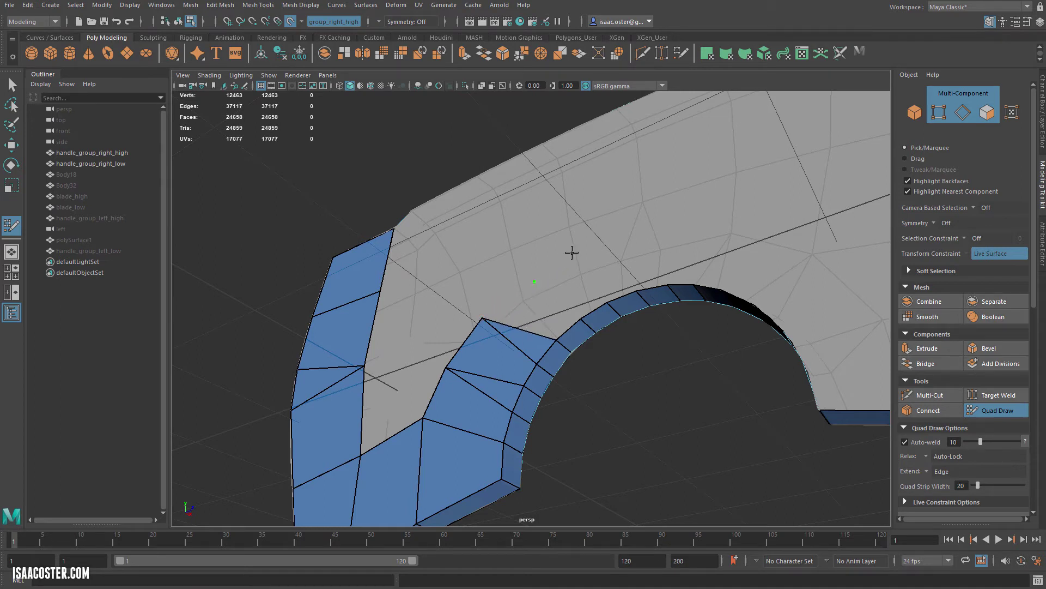
Extend the ring of faces toward the arch's peak and weld the surplus outer point into a triangle.
shift+click(569, 284)
shift+click(534, 279)
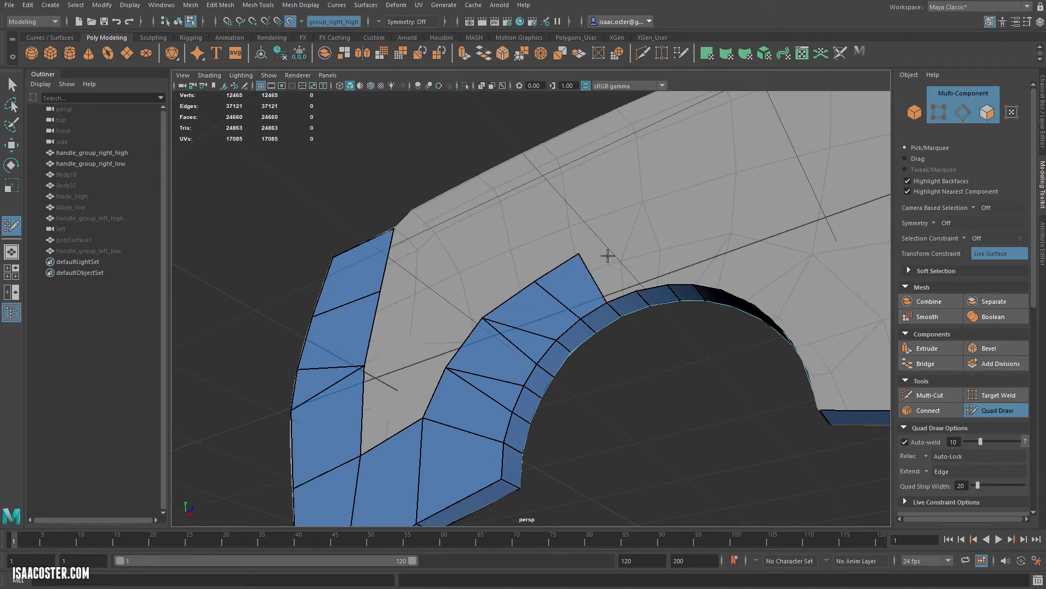
mouse_move(580, 253)
mouse_down()
mouse_move(548, 275)
mouse_move(558, 267)
mouse_move(596, 289)
mouse_up()
drag(401, 233, 406, 226)
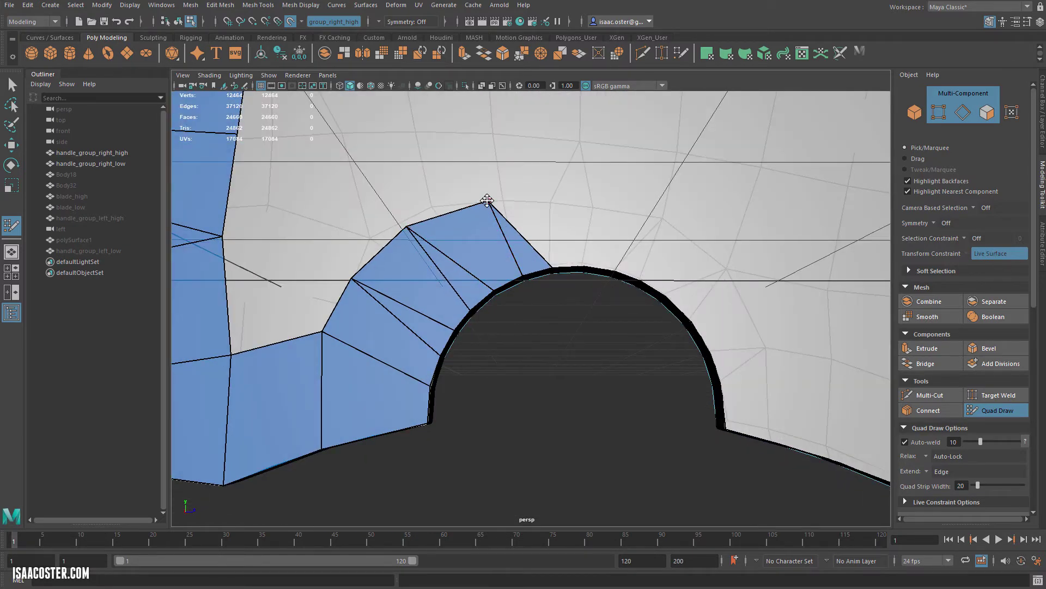
mouse_move(487, 201)
mouse_down()
mouse_move(492, 179)
mouse_move(533, 178)
mouse_up()
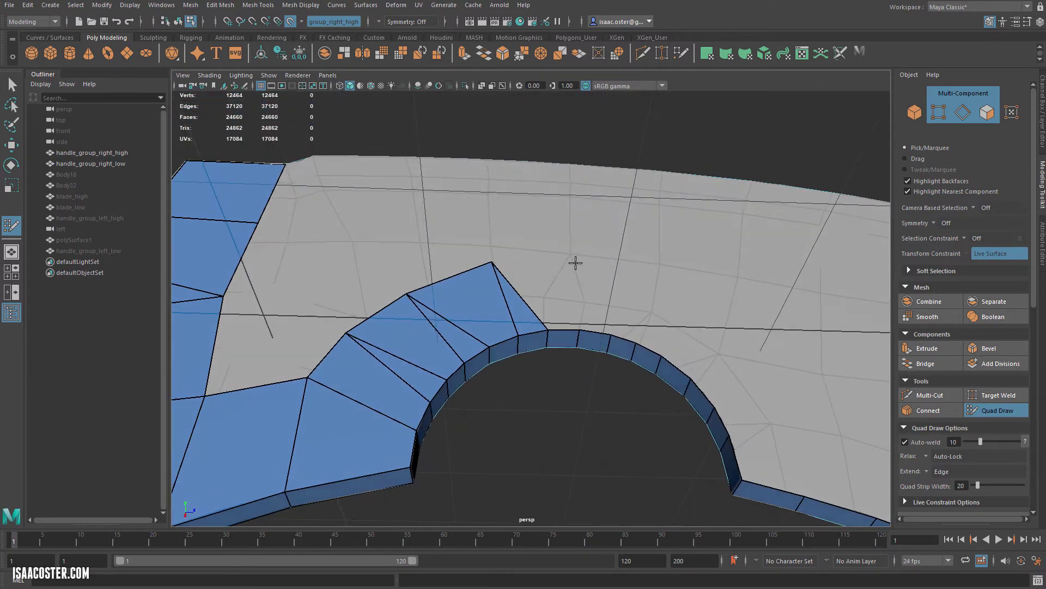
Continue the face ring over the arch's peak, welding two surplus outer points into their neighbours.
shift+click(522, 287)
shift+click(605, 297)
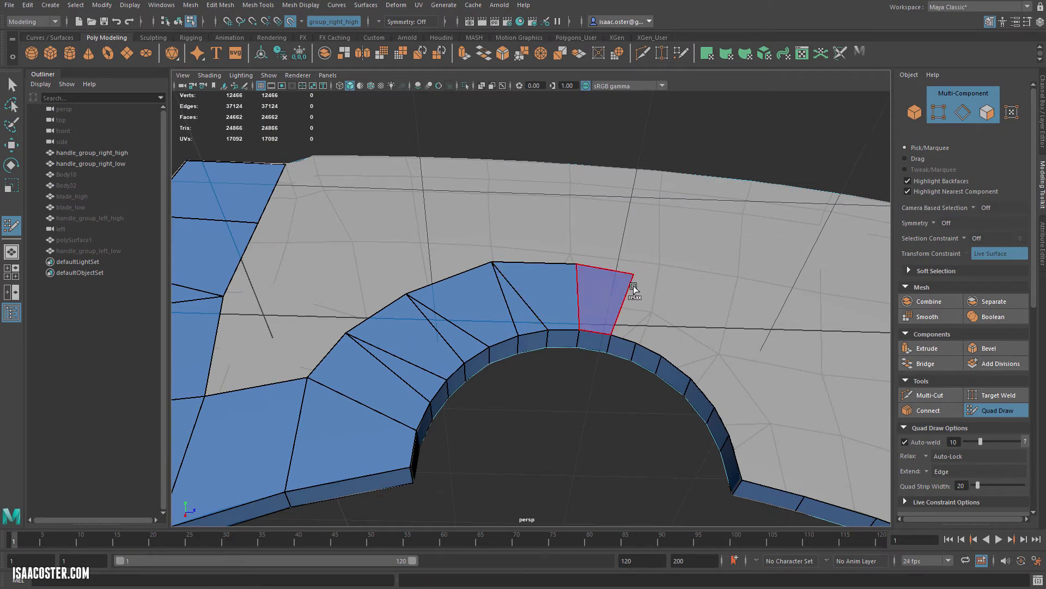
mouse_move(623, 265)
mouse_down()
mouse_move(576, 263)
mouse_move(608, 263)
mouse_up()
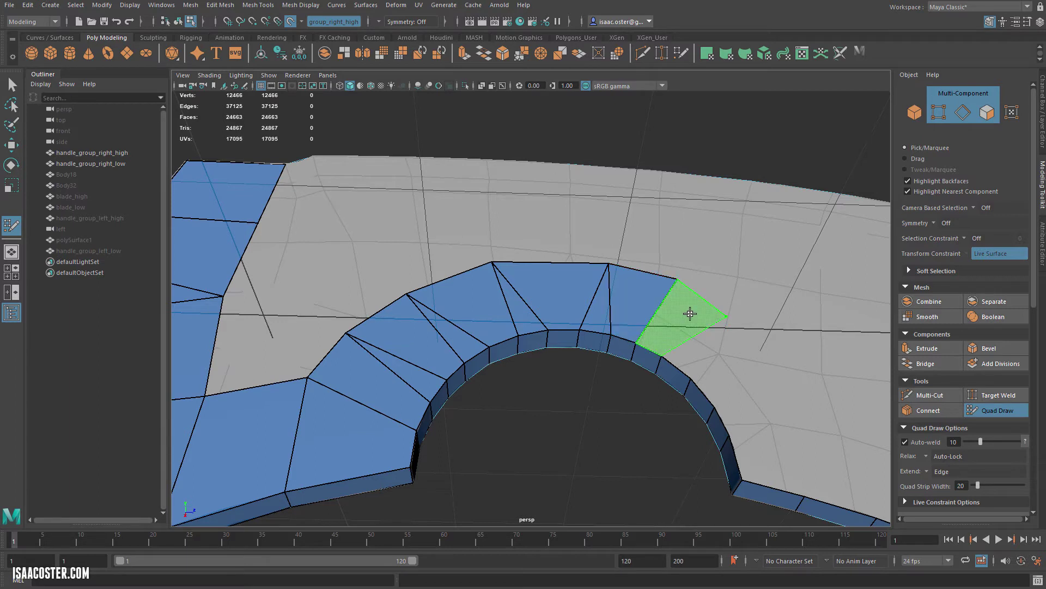
shift+click(689, 309)
drag(724, 316, 685, 279)
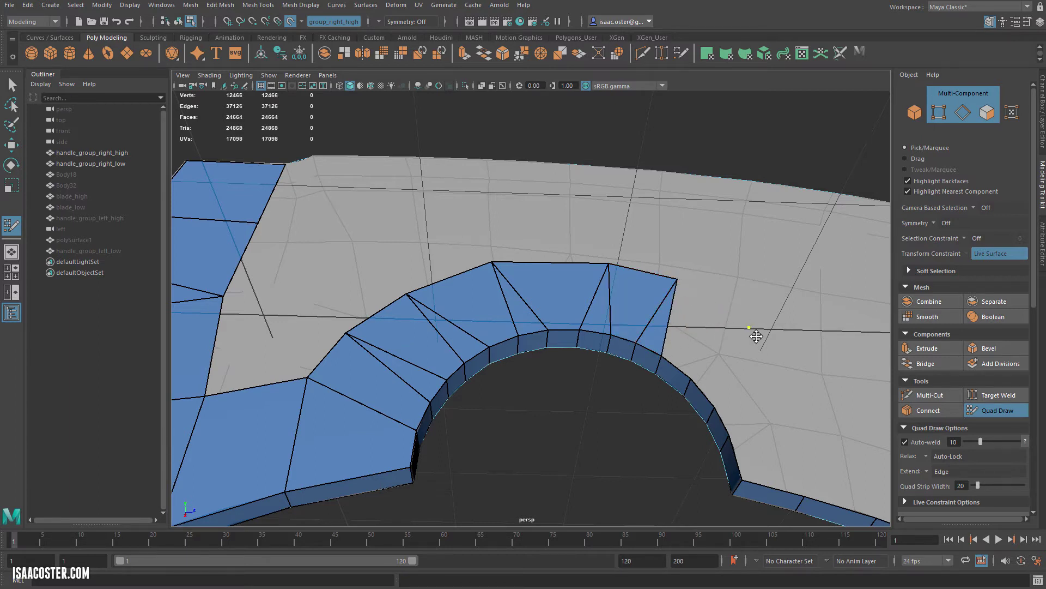
Complete the face ring down the arch's far side to the lower edge, welding one surplus point and adjusting the outer corner.
shift+click(685, 327)
shift+click(732, 367)
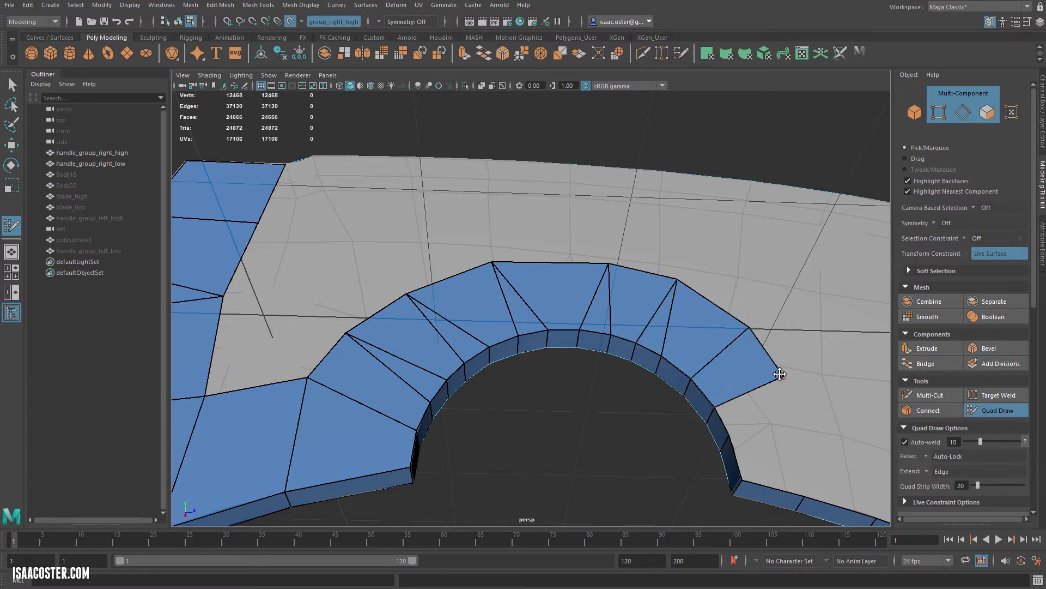
drag(783, 376, 764, 331)
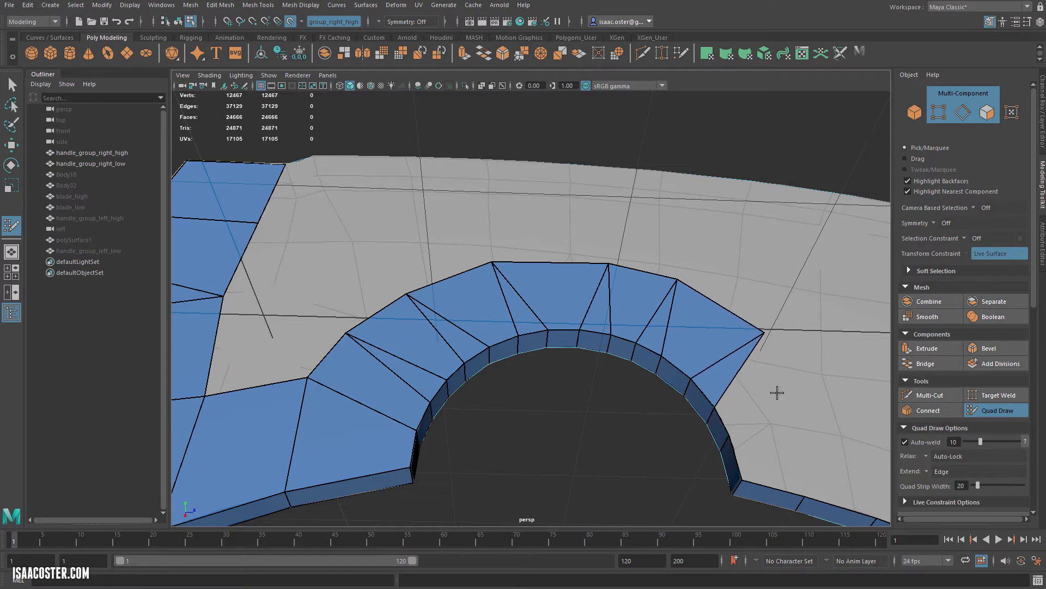
shift+click(763, 410)
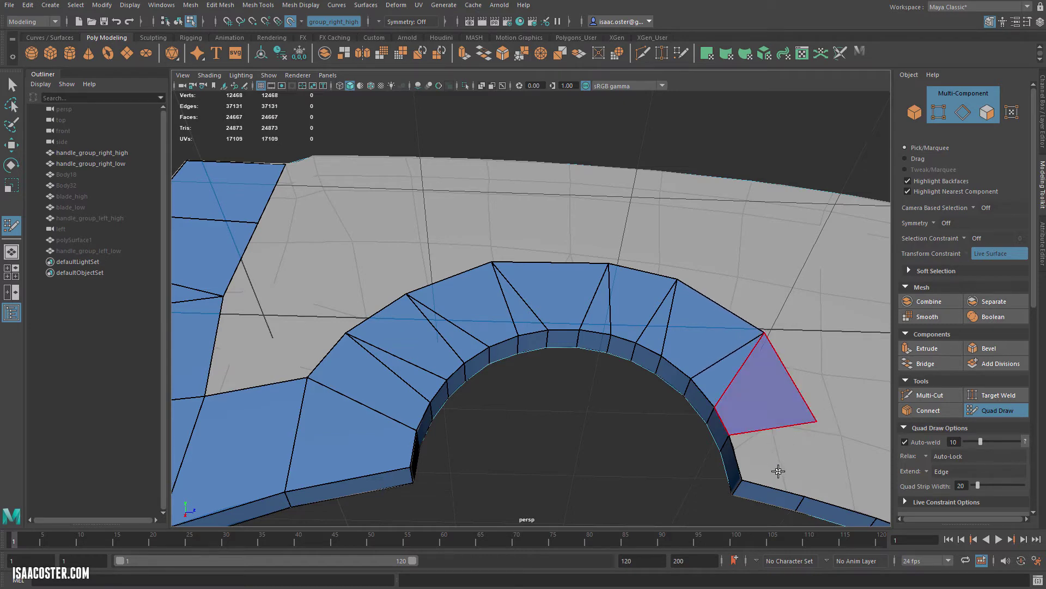
shift+click(778, 469)
alt+drag(827, 449, 791, 379)
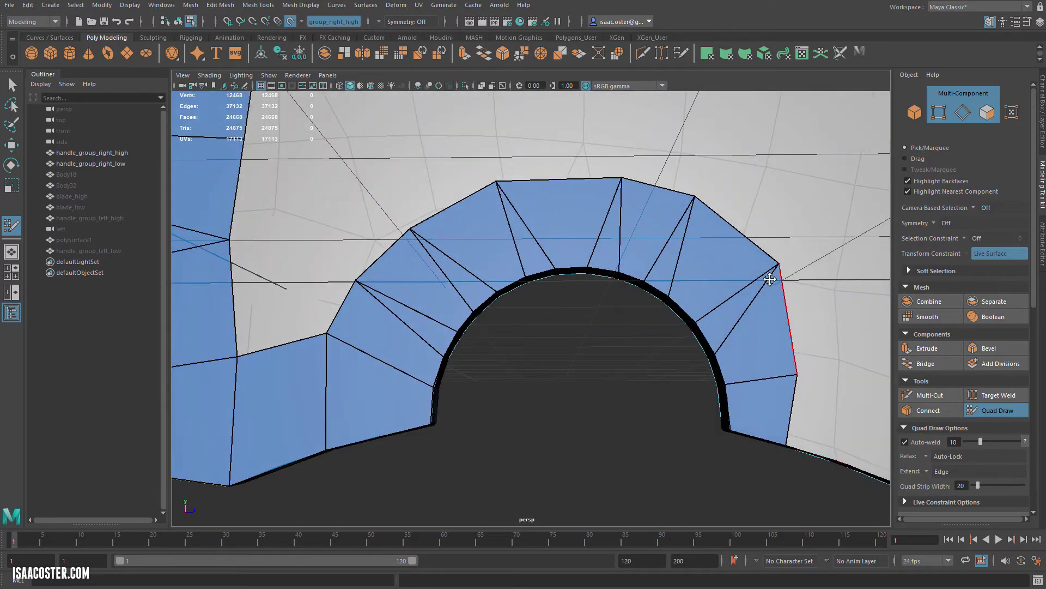
mouse_move(776, 271)
mouse_down()
mouse_move(786, 285)
mouse_move(794, 275)
mouse_up()
alt+drag(797, 351, 762, 360)
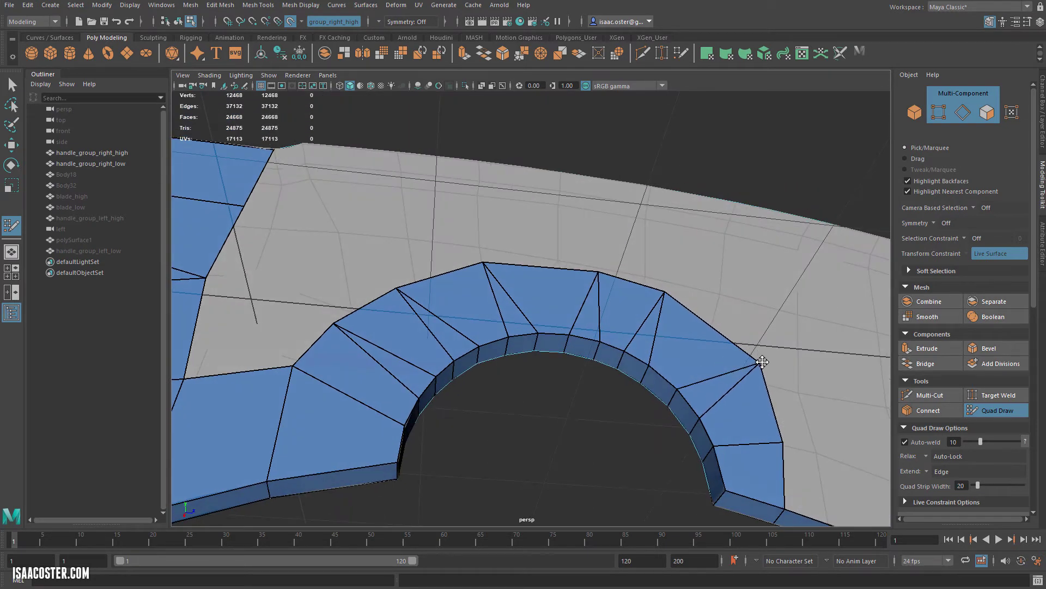
Fill two quads joining the blunt-end strip to the near side of the arch ring.
alt+drag(402, 315, 299, 285)
shift+click(289, 287)
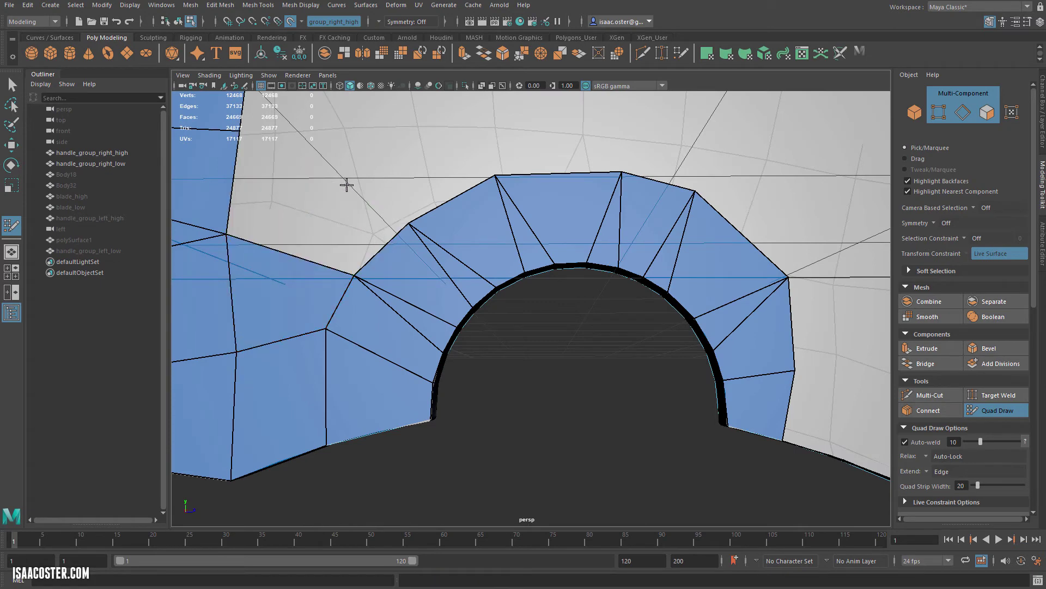
alt+drag(345, 182, 339, 266)
shift+click(336, 250)
alt+middle_drag(388, 215, 383, 312)
alt+drag(383, 312, 376, 343)
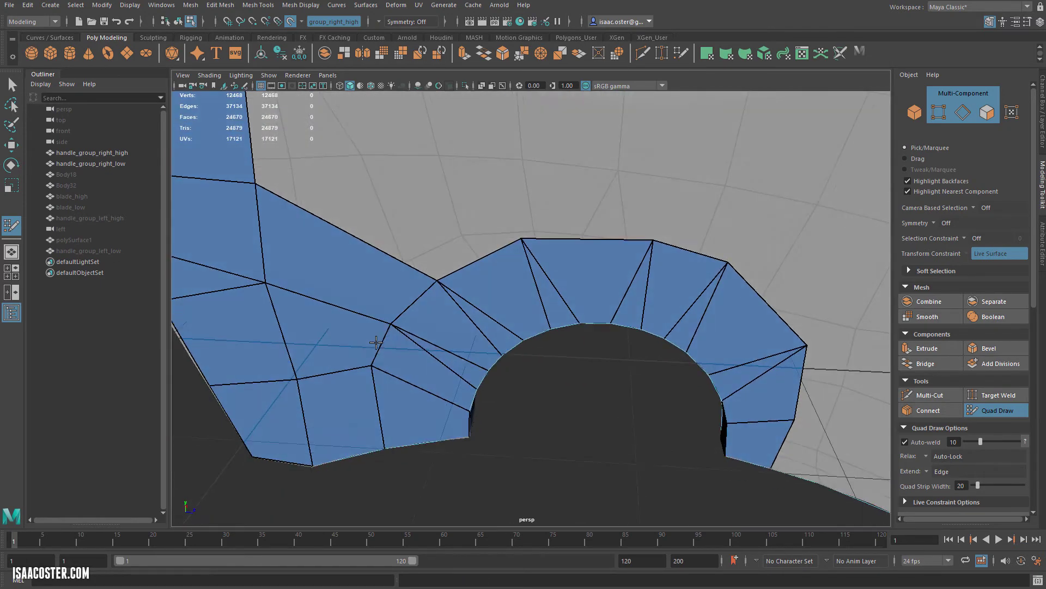
Fill four quads between the top of the arch ring and the handle's upper edge.
alt+middle_drag(441, 193, 417, 317)
alt+drag(417, 316, 444, 234)
shift+click(398, 251)
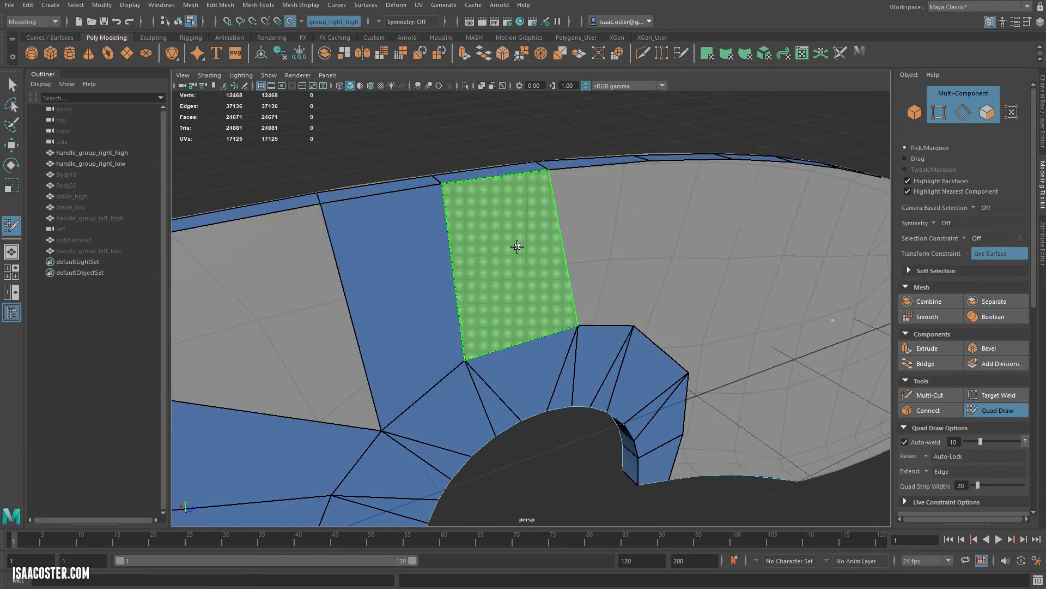
shift+click(504, 256)
alt+drag(598, 260, 501, 255)
shift+click(596, 240)
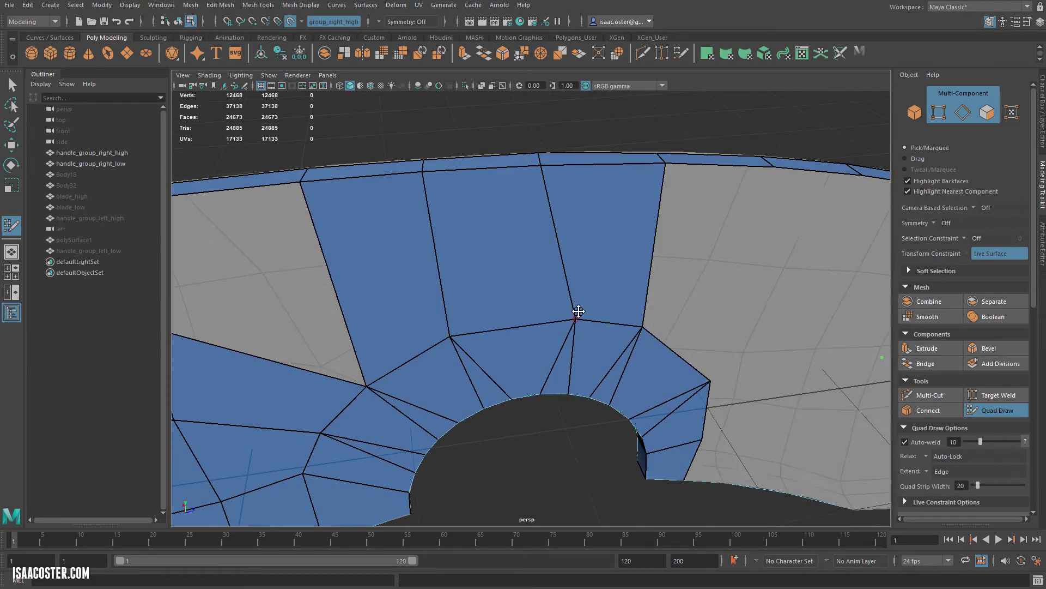
mouse_move(578, 310)
mouse_down()
mouse_move(556, 307)
mouse_move(597, 250)
mouse_move(609, 270)
mouse_up()
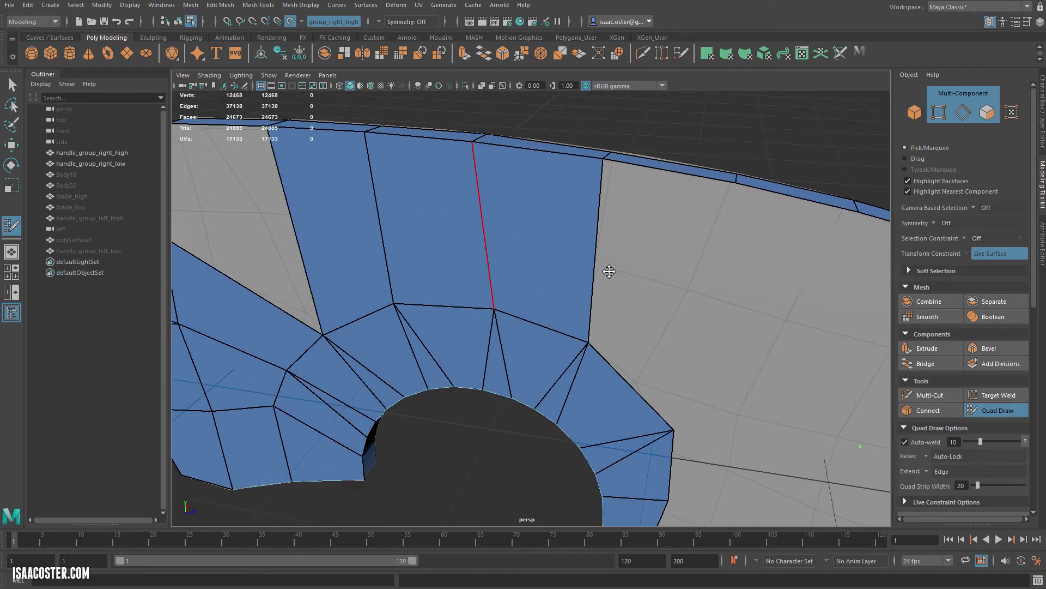
shift+click(663, 278)
alt+drag(691, 387, 533, 337)
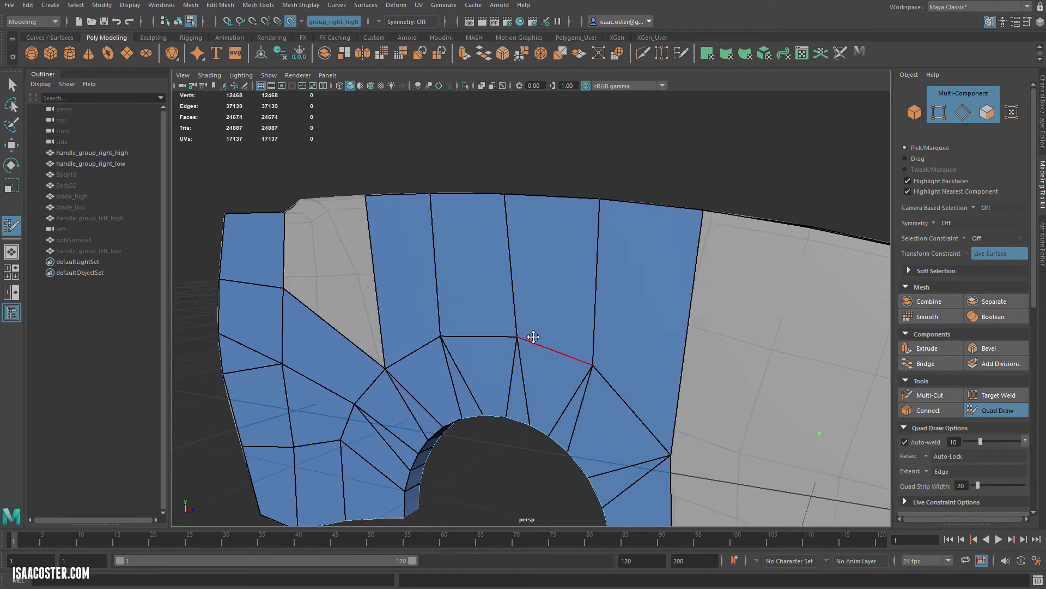
Close the remaining gap beside the upper edge's notch with one quad and one triangle.
alt+drag(654, 367, 624, 397)
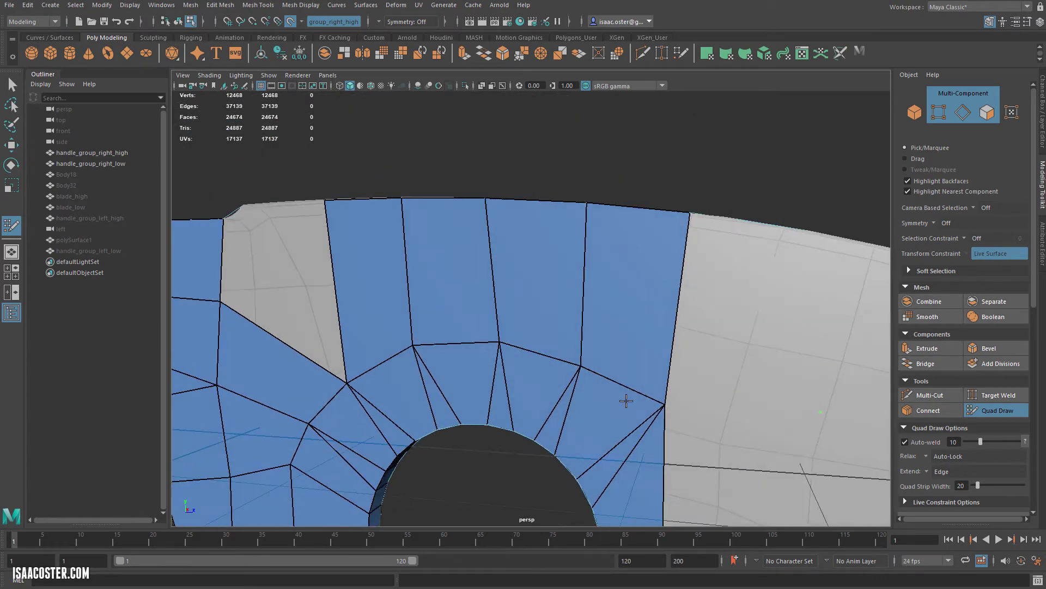
alt+drag(567, 253, 475, 215)
alt+drag(367, 313, 511, 262)
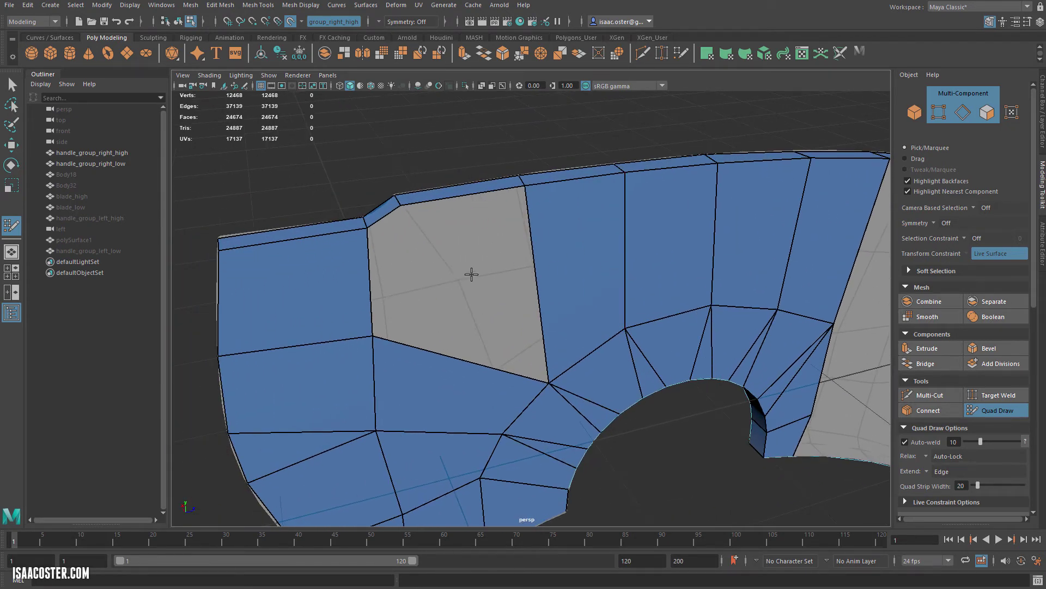
shift+click(490, 282)
shift+click(376, 233)
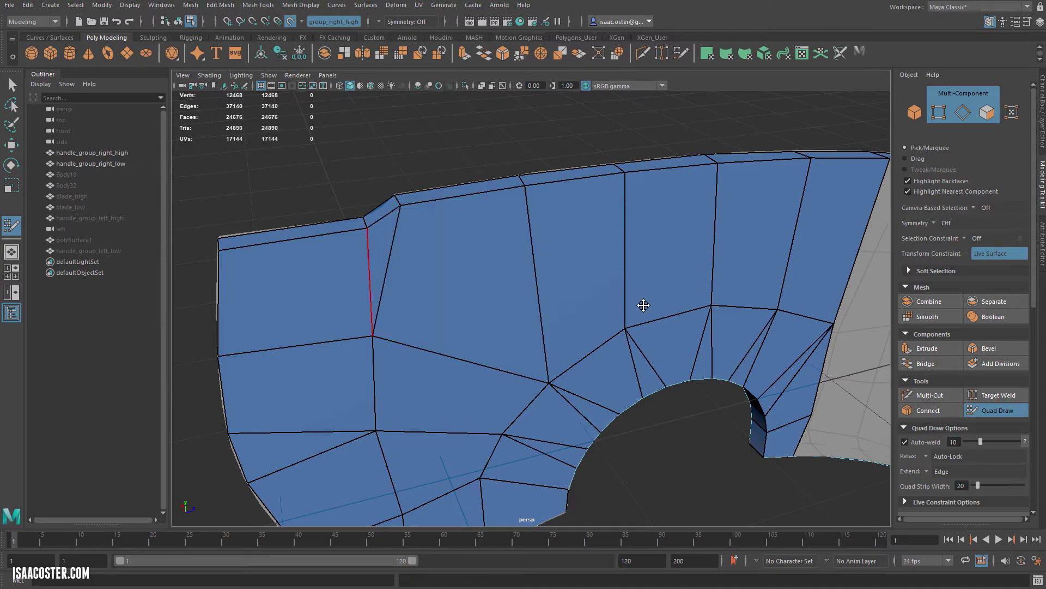
Extend the upper face row with two quads past the arch ring, following the handle's upper edge toward the pin hole.
scroll(643, 306, down, 3)
alt+drag(560, 302, 359, 259)
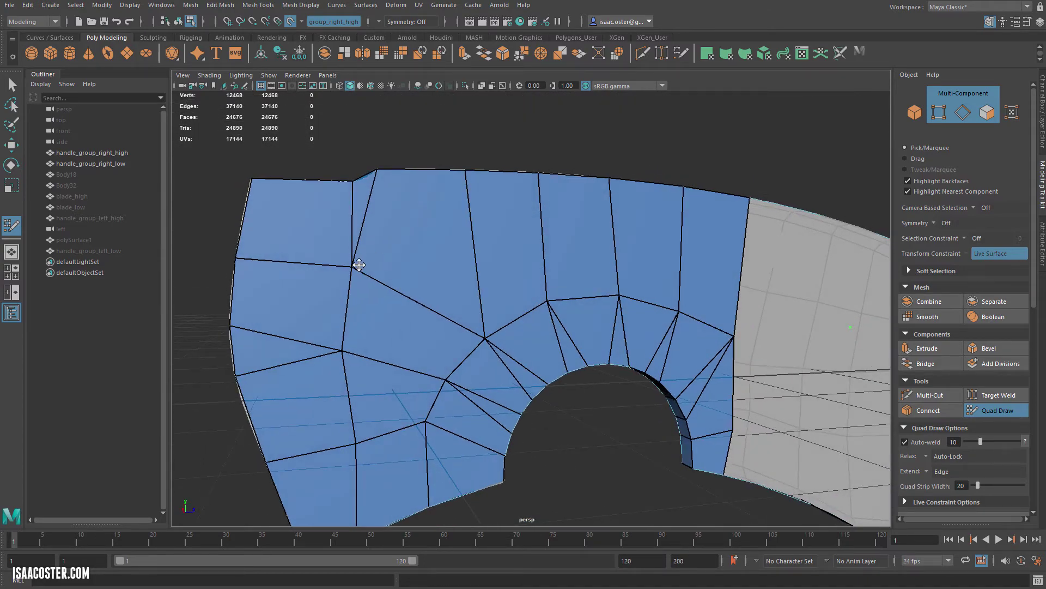
mouse_move(416, 285)
alt+mouse_down()
mouse_move(443, 273)
mouse_move(416, 273)
alt+mouse_up()
alt+middle_drag(416, 273, 280, 265)
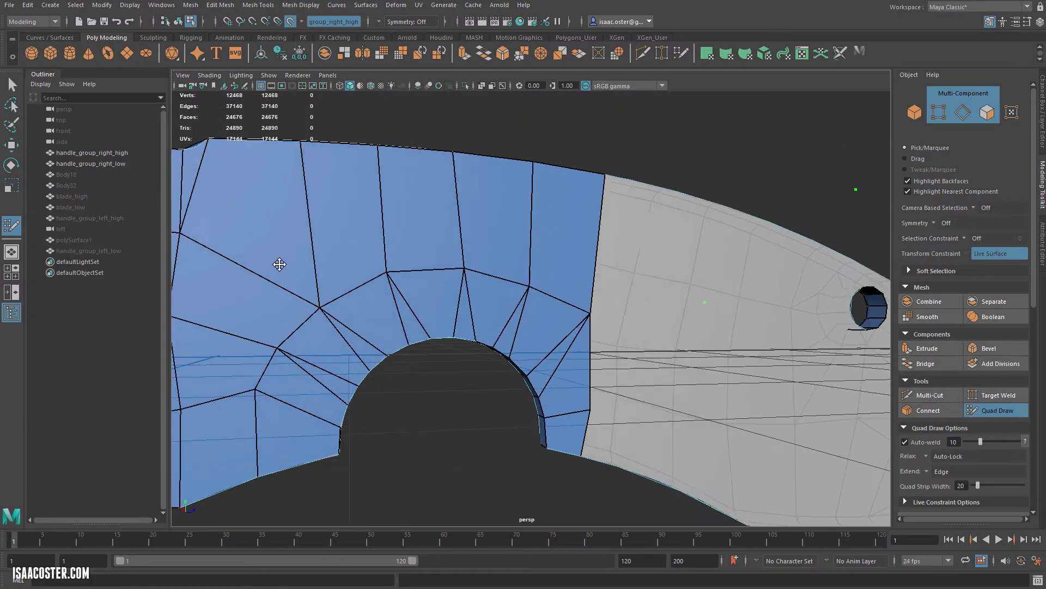
scroll(556, 262, down, 3)
alt+middle_drag(556, 262, 474, 233)
alt+drag(474, 234, 479, 271)
scroll(522, 317, up, 3)
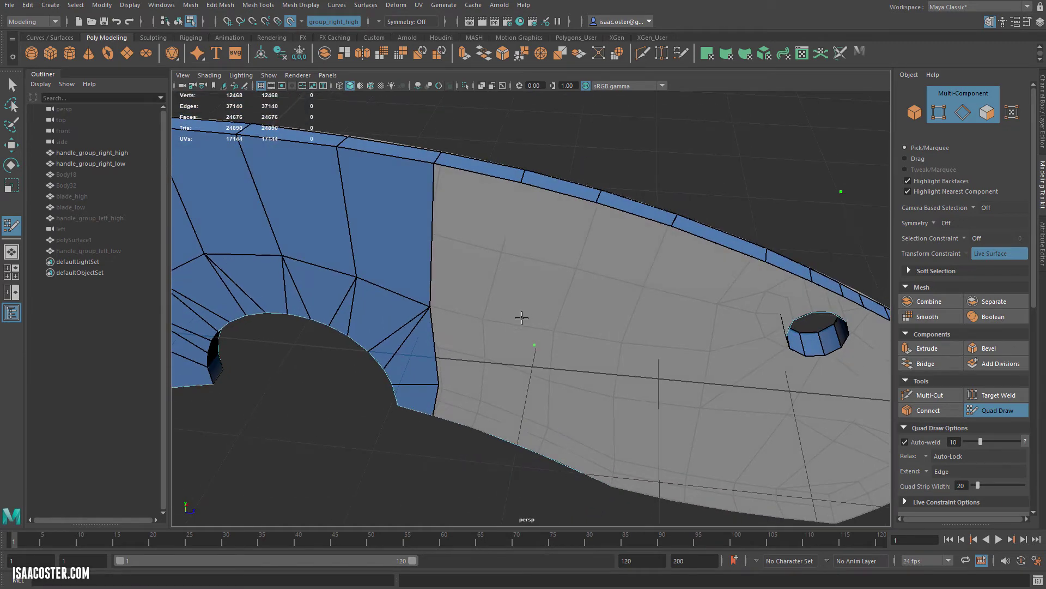
shift+click(475, 251)
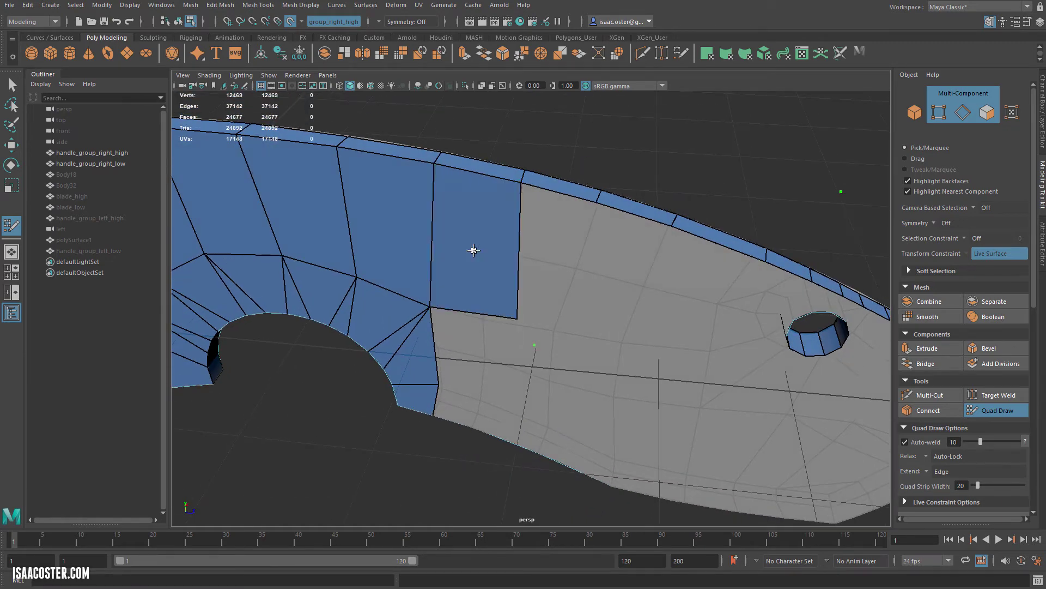
shift+click(584, 319)
Weld the arch ring's outer corner point to the lower edge and fill two quads between the upper row and the lower edge.
mouse_move(602, 355)
alt+mouse_down()
mouse_move(619, 283)
mouse_move(544, 347)
alt+mouse_up()
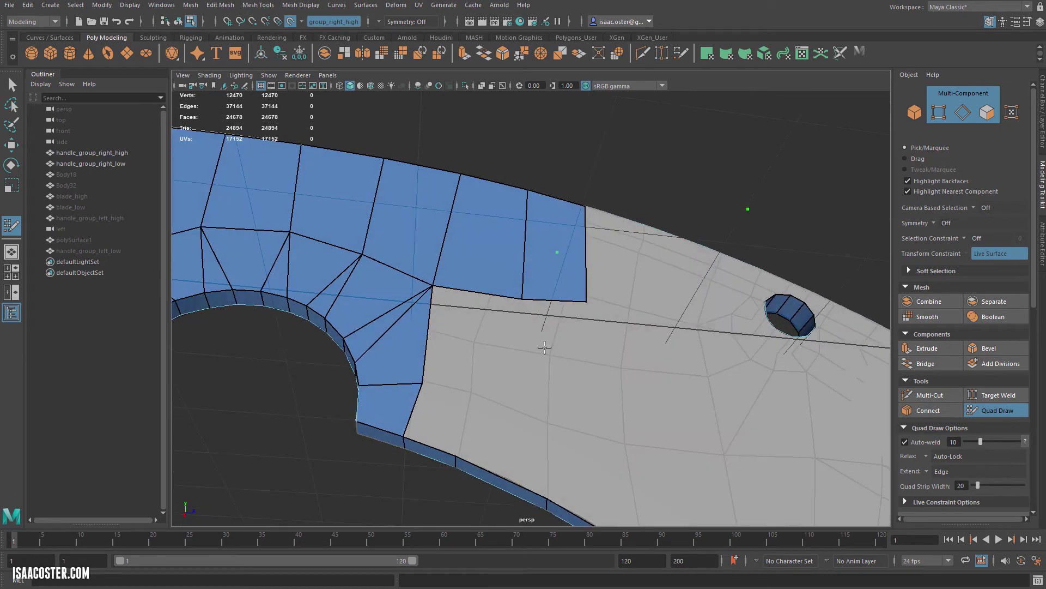
alt+middle_drag(533, 334, 538, 310)
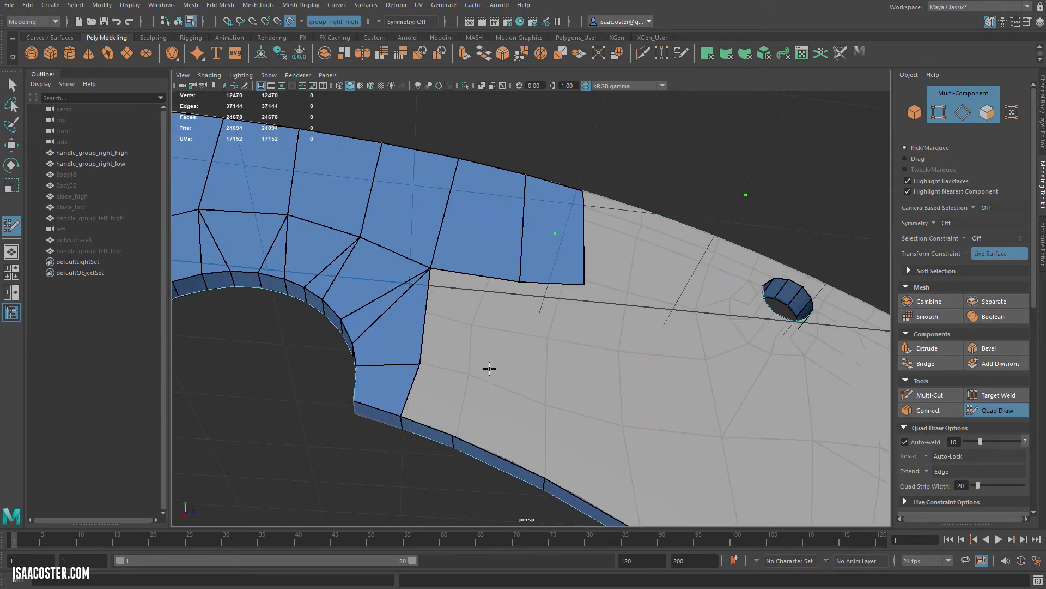
mouse_move(490, 369)
alt+mouse_down()
mouse_move(451, 391)
mouse_move(436, 364)
mouse_move(403, 397)
alt+mouse_up()
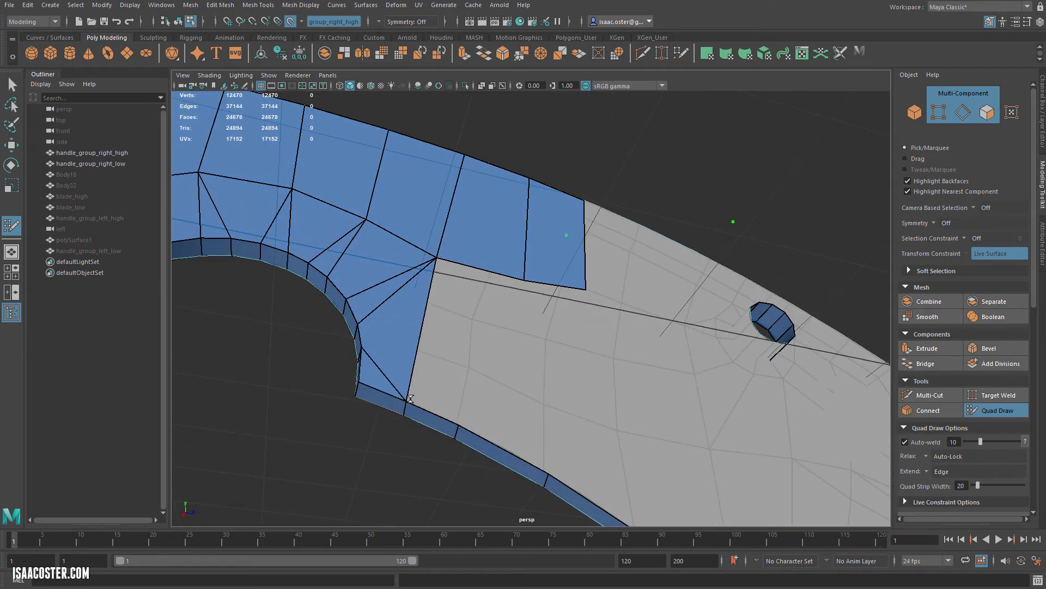
shift+click(447, 352)
shift+click(545, 360)
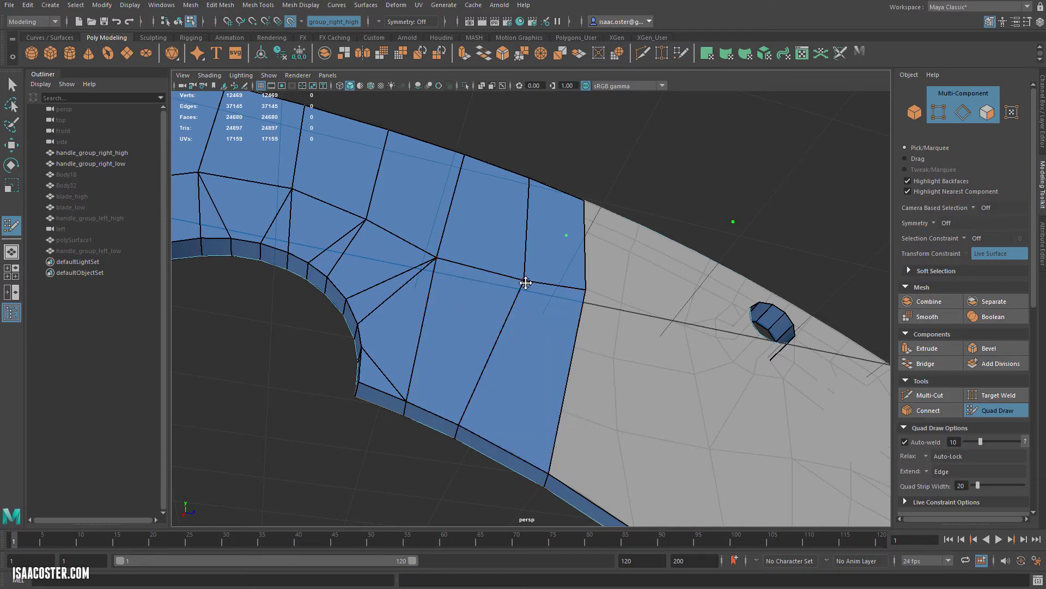
Add one more quad along the upper edge and two below it along the lower edge, stopping short of the pin hole.
alt+drag(572, 315, 602, 440)
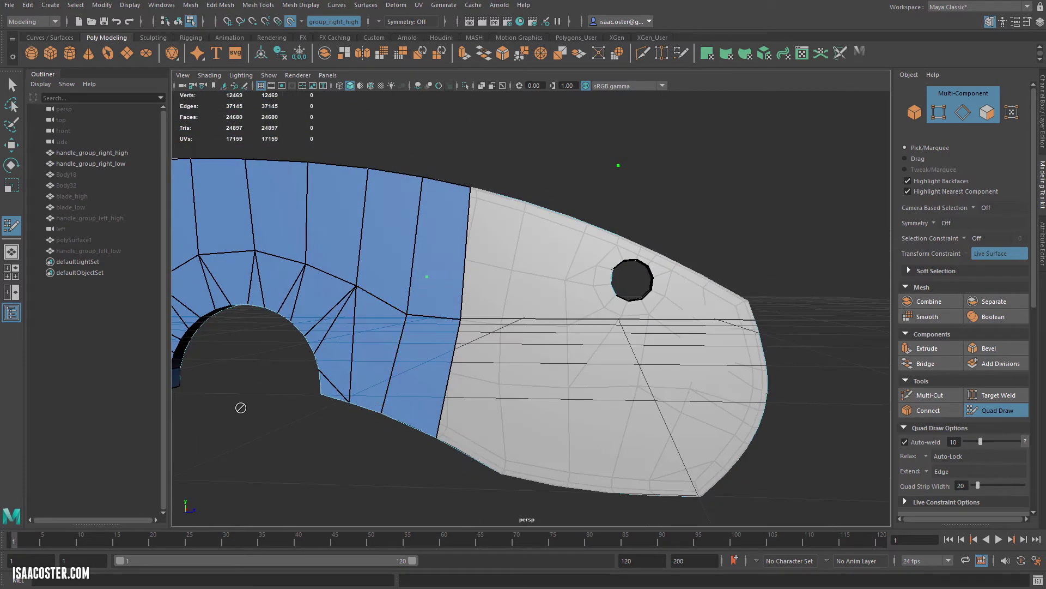
alt+drag(505, 355, 503, 267)
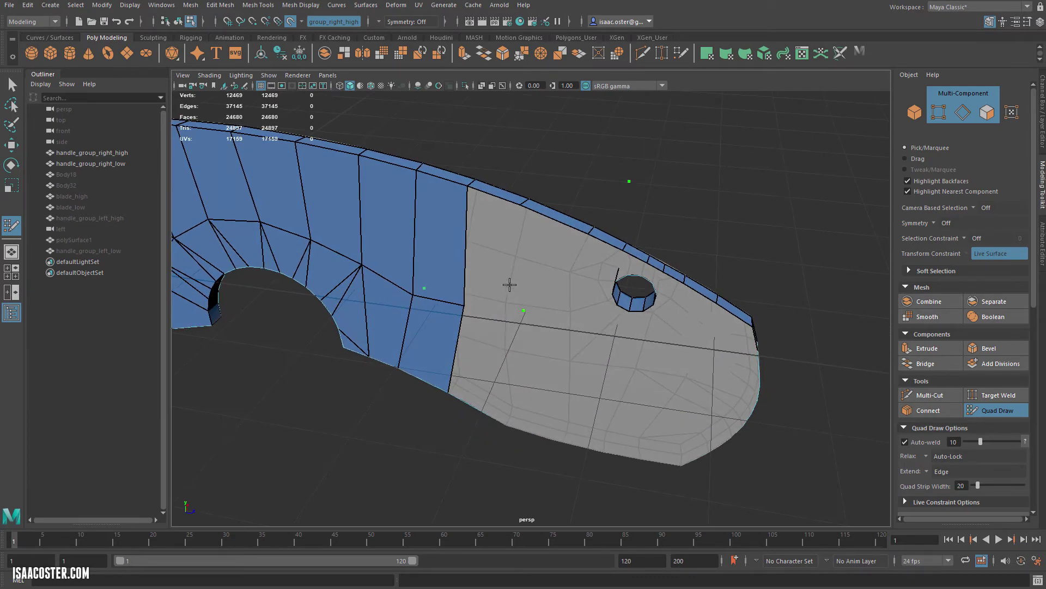
shift+click(519, 377)
alt+drag(519, 377, 484, 361)
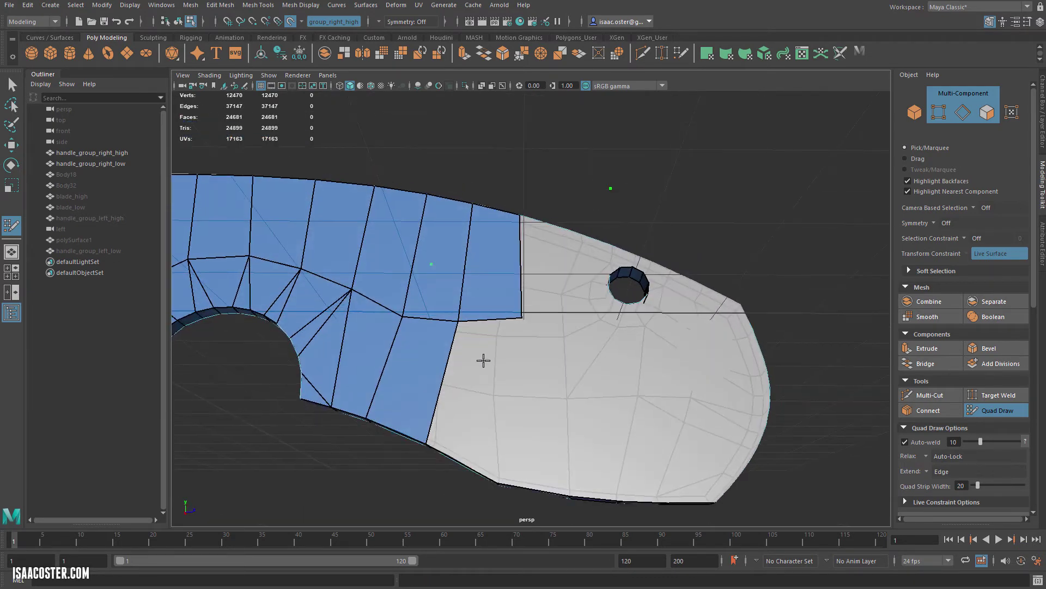
shift+click(484, 403)
mouse_move(484, 403)
alt+mouse_down()
mouse_move(556, 357)
mouse_move(551, 381)
alt+mouse_up()
shift+click(531, 388)
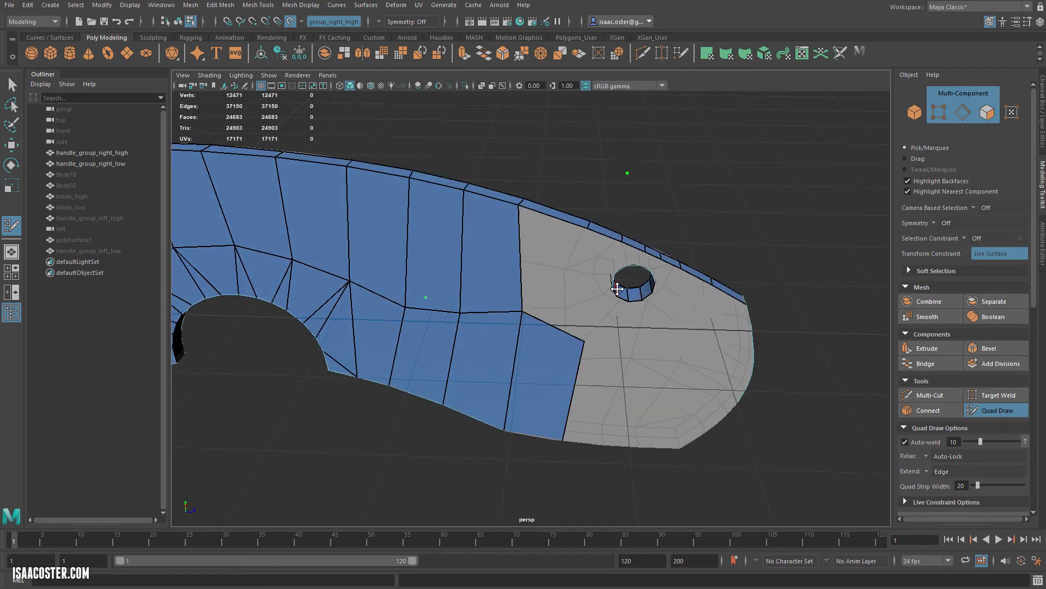
Leave Quad Draw and hide the high-poly mesh handle_group_right_high.
alt+drag(617, 289, 665, 362)
scroll(639, 274, up, 3)
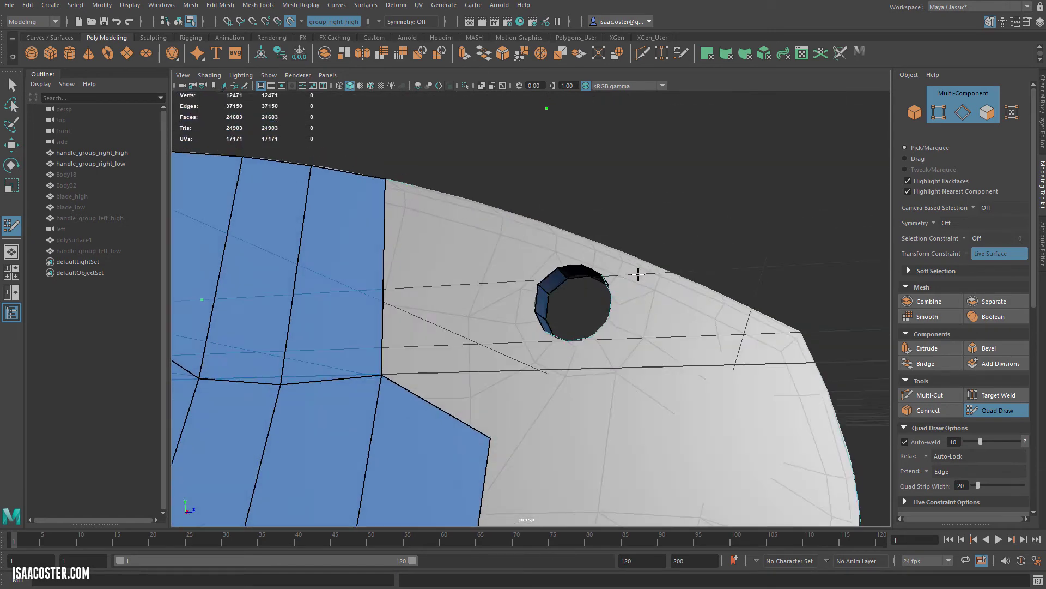
alt+drag(609, 262, 576, 265)
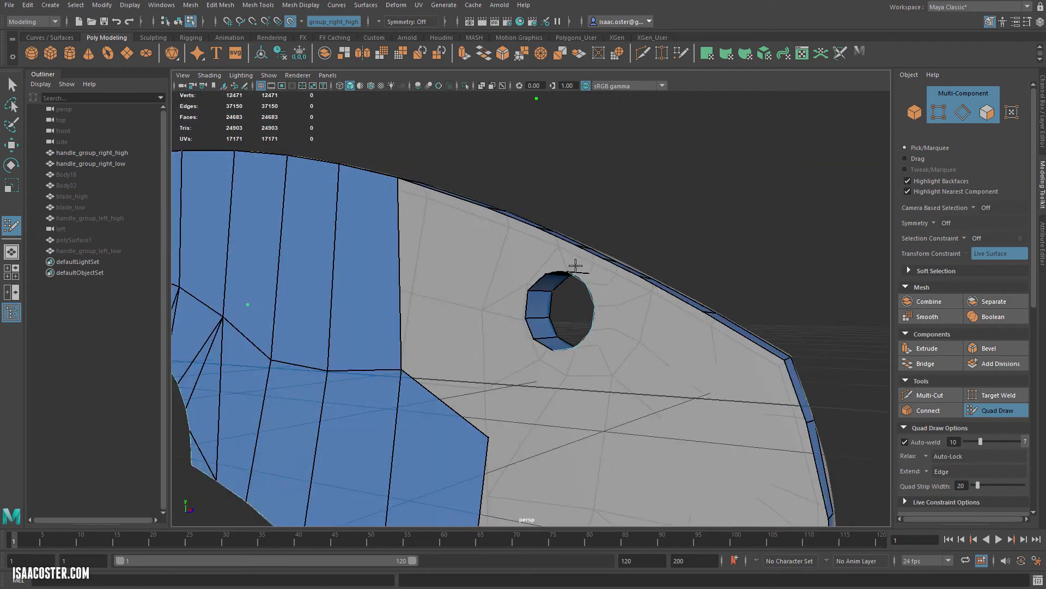
mouse_move(544, 180)
alt+mouse_down()
mouse_move(555, 198)
mouse_move(543, 173)
alt+mouse_up()
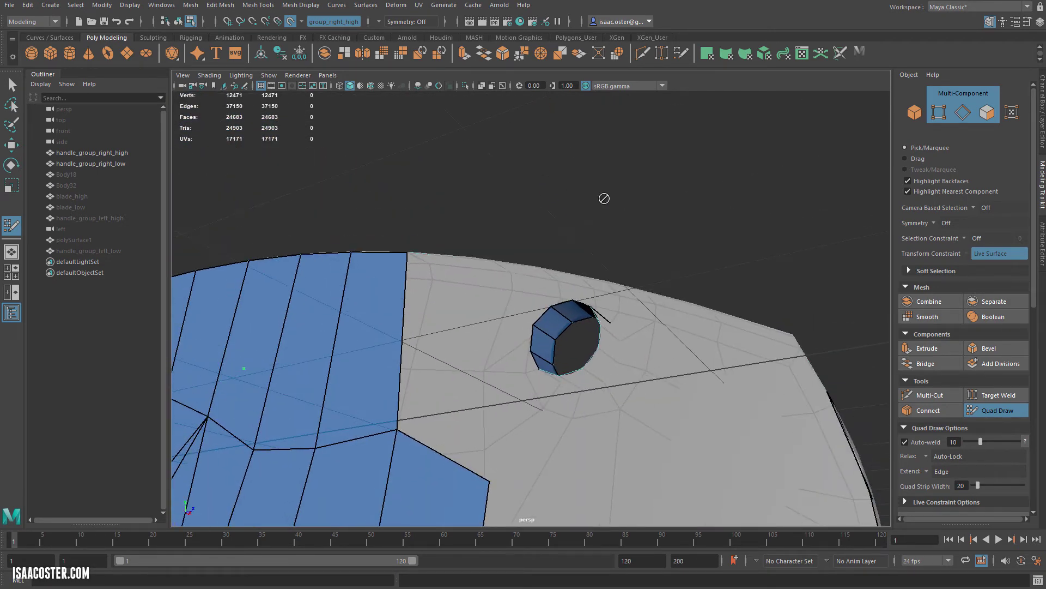
alt+drag(604, 199, 575, 322)
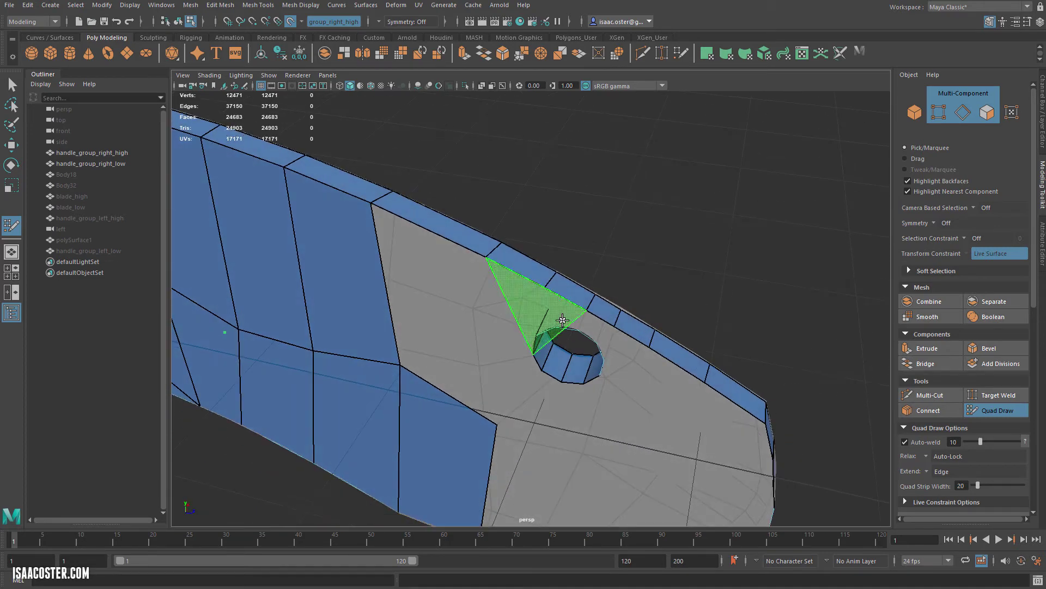
alt+drag(593, 357, 626, 296)
key(w)
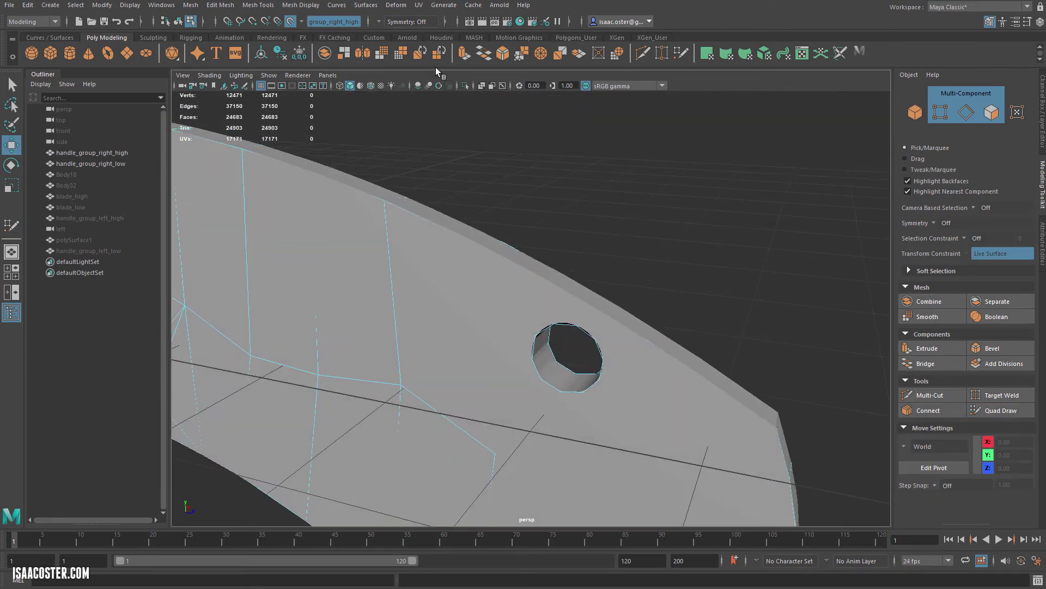
click(89, 154)
key(ctrl+h)
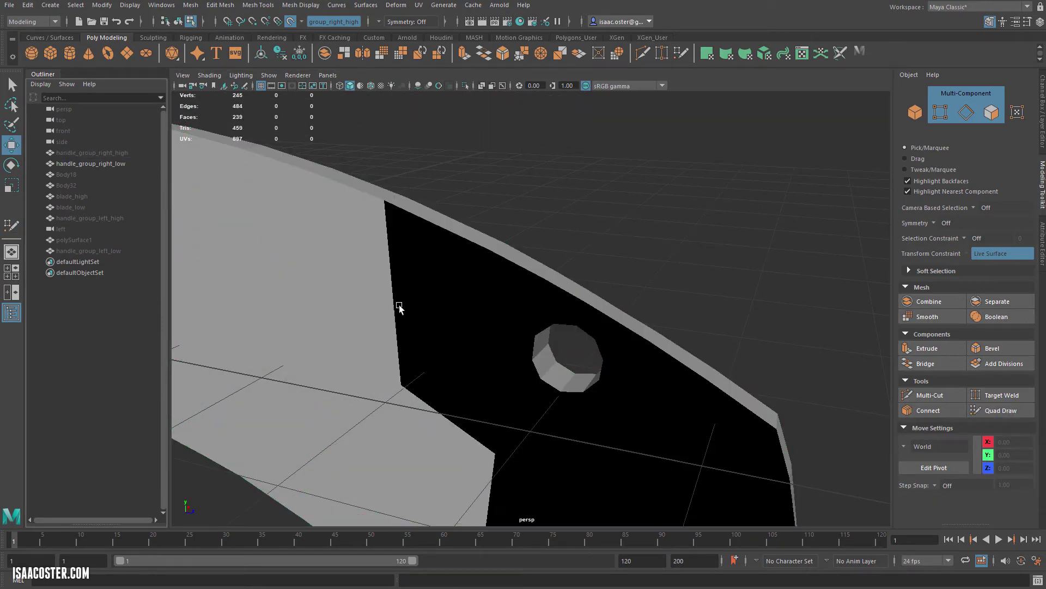
Bridge one segment of the handle's upper edge to the facing rim edge of the pin hole on the low-poly mesh.
alt+drag(397, 304, 473, 299)
click(543, 271)
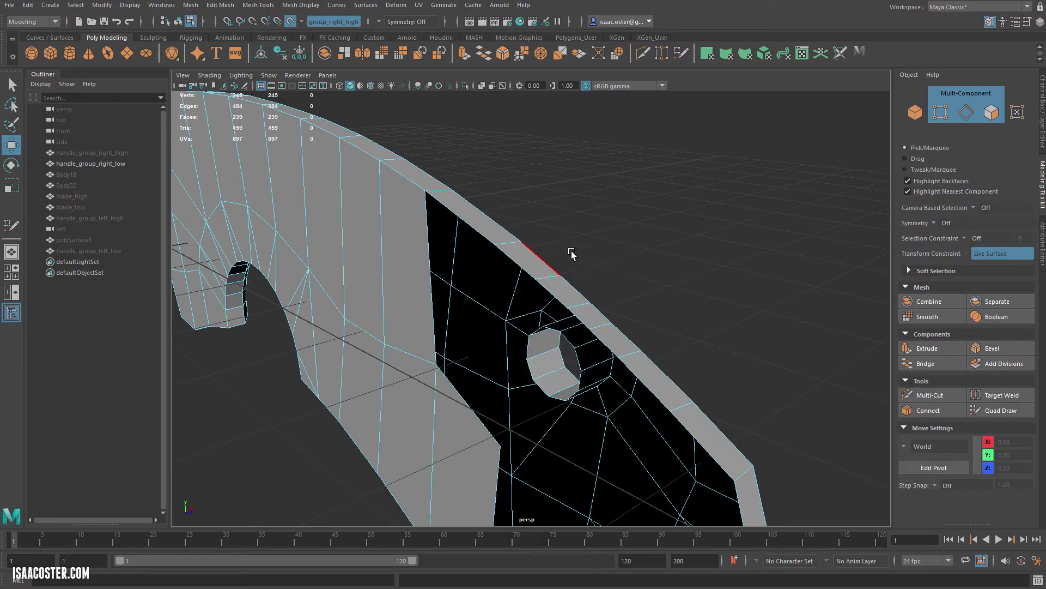
key(F10)
alt+drag(575, 252, 561, 305)
click(557, 292)
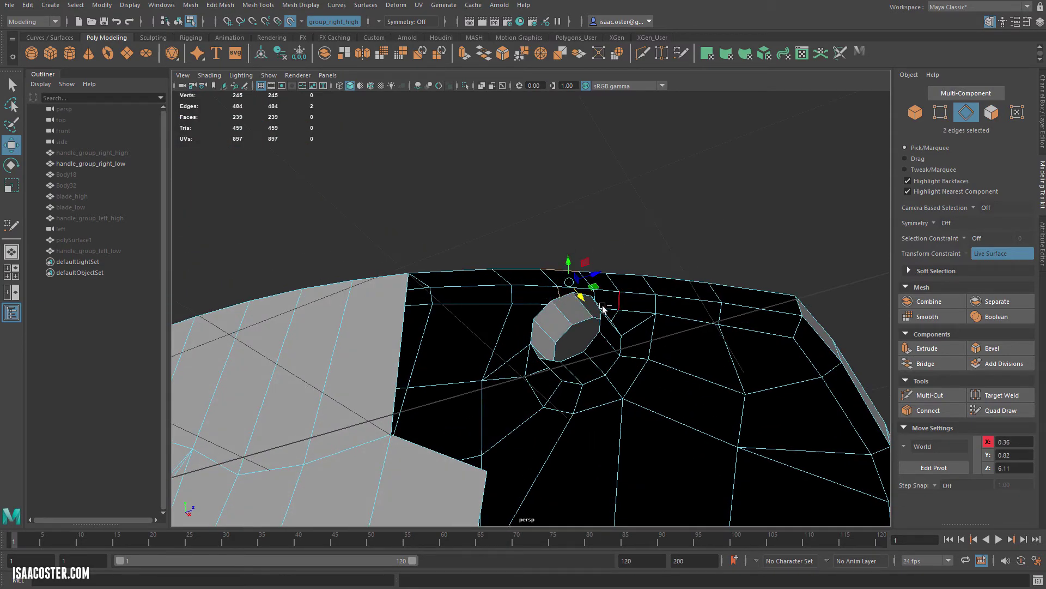
click(566, 305)
shift+click(565, 302)
click(243, 6)
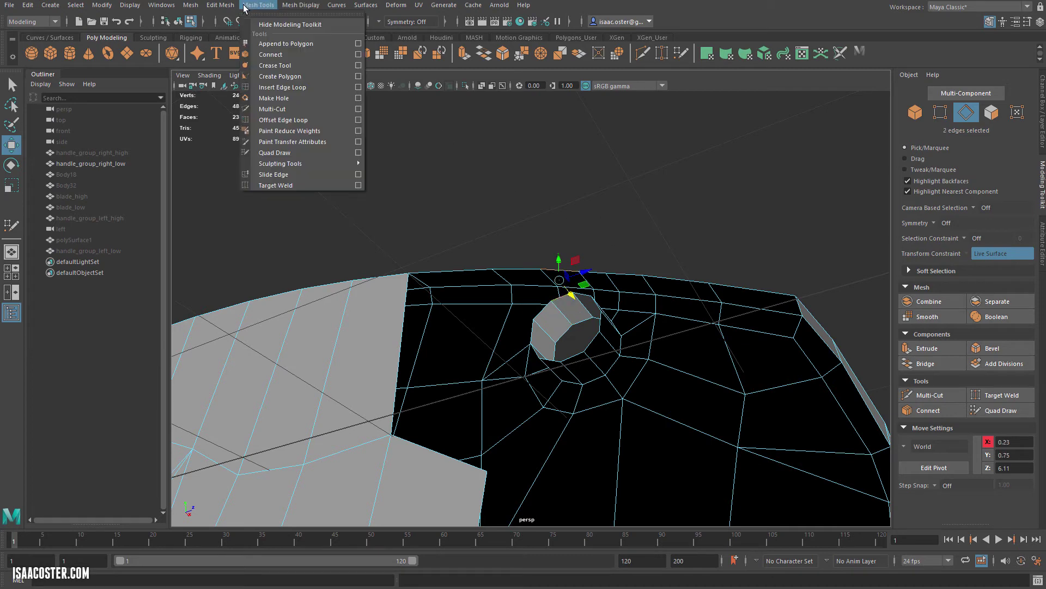
mouse_move(235, 5)
click(239, 55)
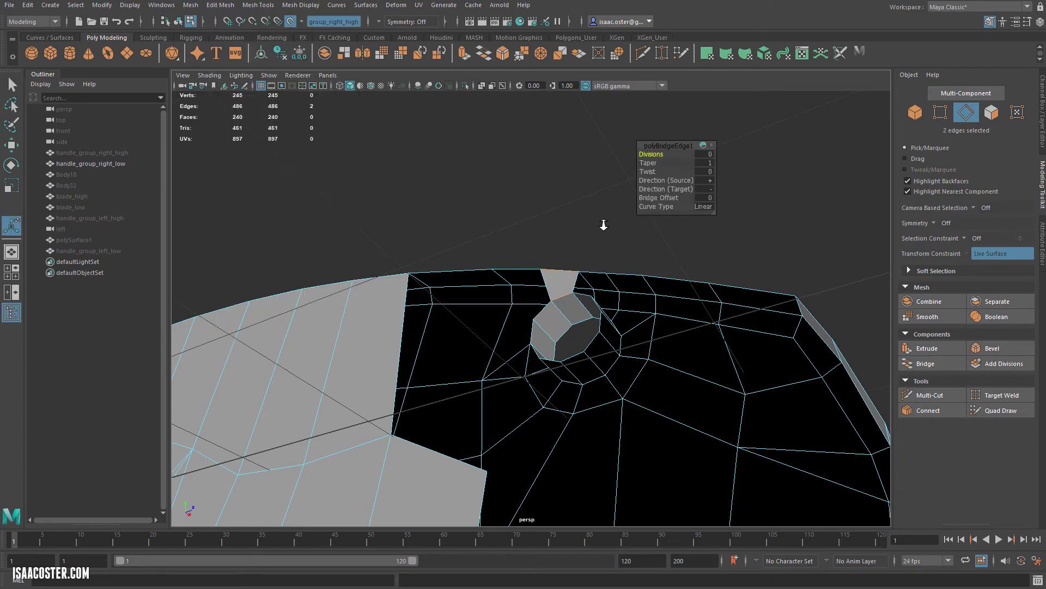
Bridge three more upper-edge segments to pin hole rim edges, two on the far side of the first bridge and one on the near side.
alt+right_drag(603, 227, 693, 234)
click(620, 286)
shift+click(636, 250)
alt+drag(713, 227, 767, 218)
click(657, 330)
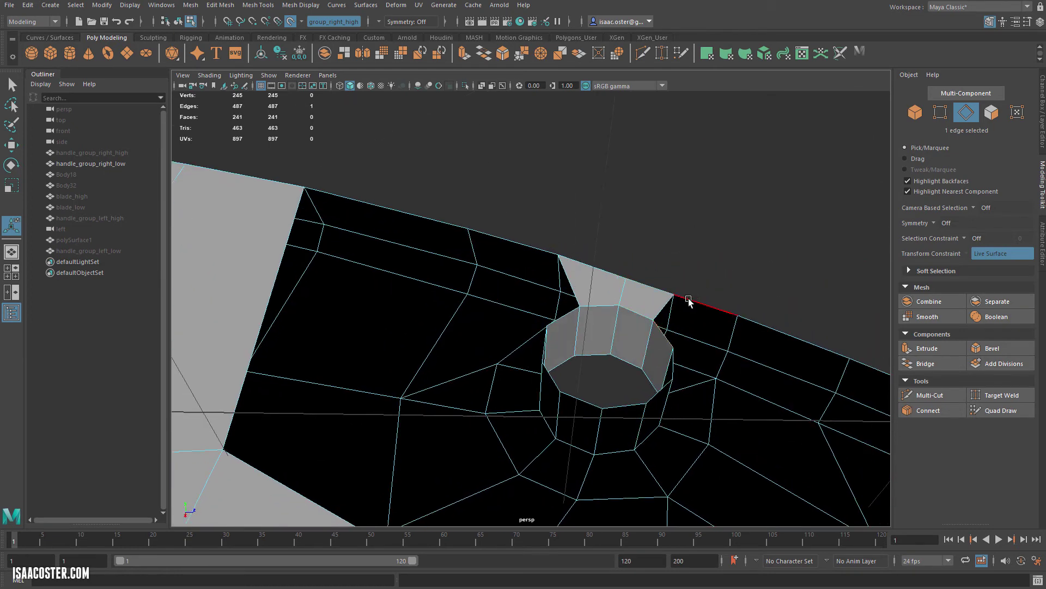
shift+click(689, 299)
shift+right_drag(650, 294, 676, 286)
alt+drag(643, 297, 615, 289)
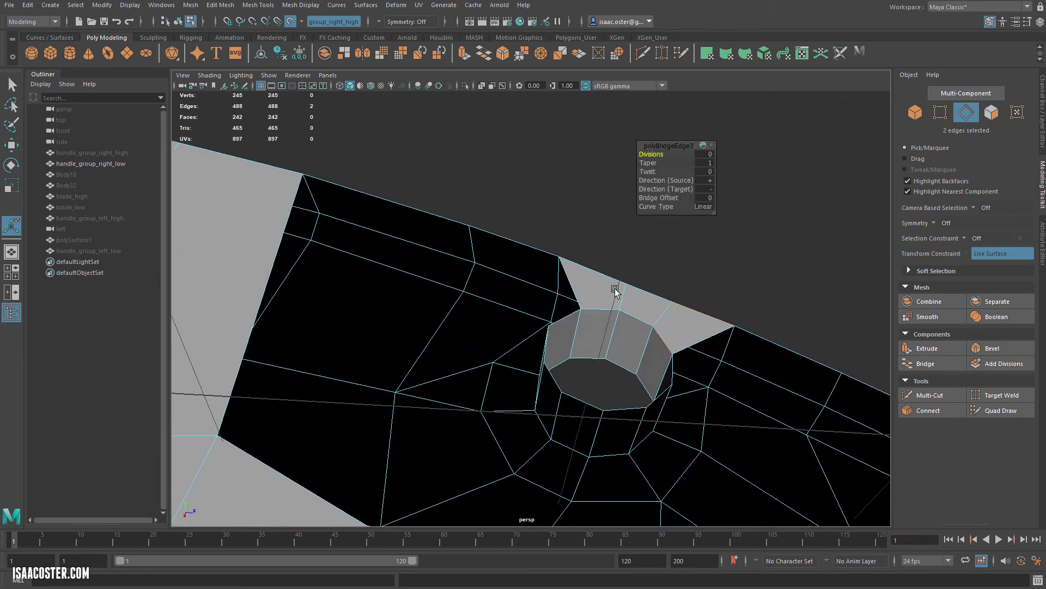
click(569, 316)
shift+right_drag(596, 251, 649, 237)
Bridge two near-side rim edges of the pin hole to the diagonal and vertical border edges of the filled faces.
alt+drag(649, 237, 533, 183)
click(512, 264)
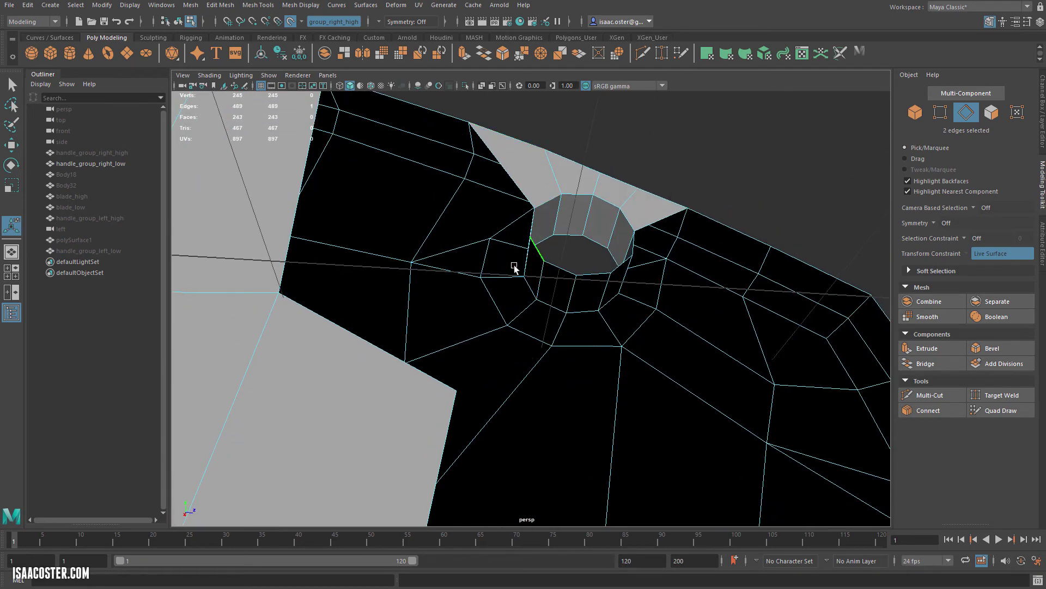
key(g)
alt+drag(426, 319, 471, 335)
click(545, 289)
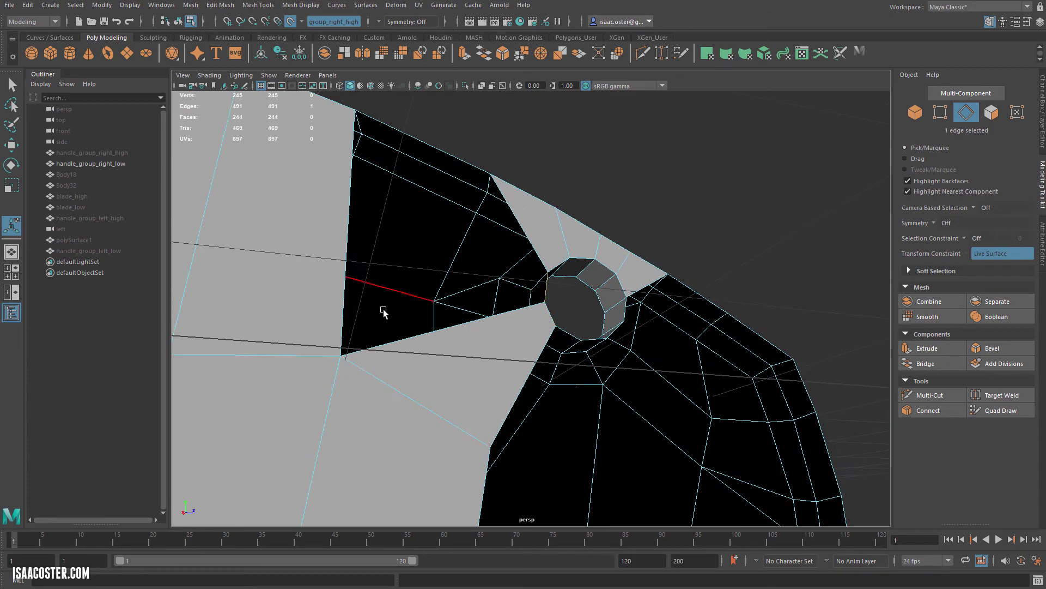
shift+click(346, 319)
key(g)
Bridge two far-side rim edges of the pin hole, one to the next upper-edge segment and one to the handle's rounded end.
mouse_move(472, 326)
alt+mouse_down()
mouse_move(292, 306)
mouse_move(480, 308)
alt+mouse_up()
click(566, 268)
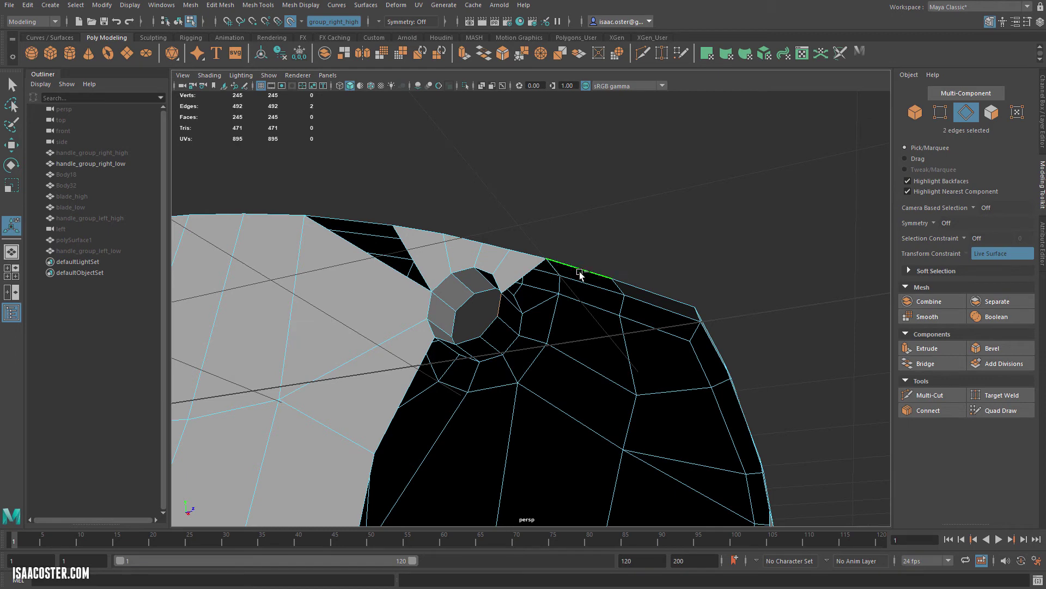
key(g)
alt+drag(579, 310, 556, 296)
click(581, 352)
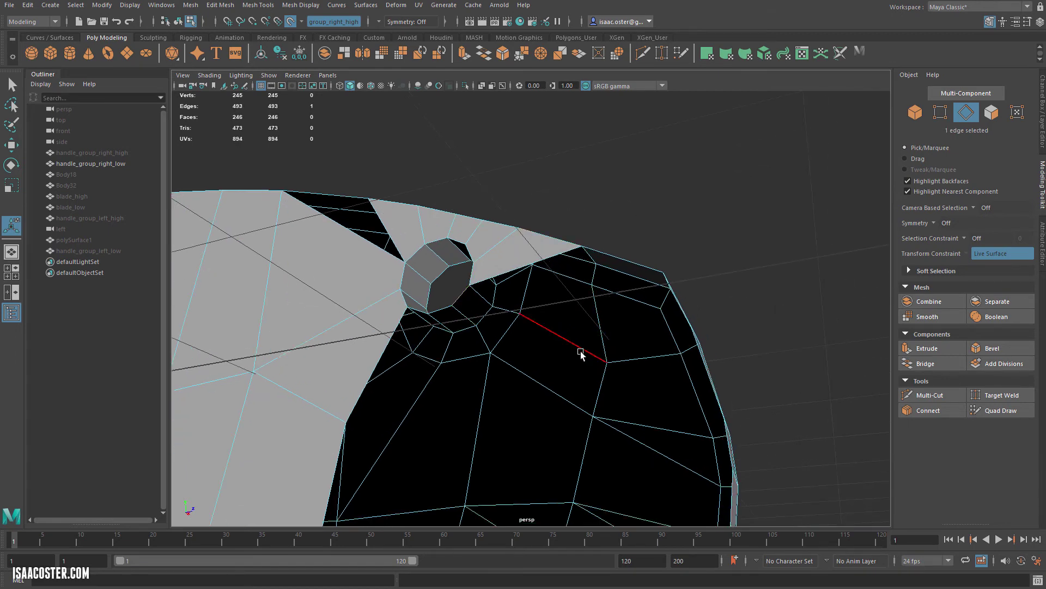
alt+drag(581, 351, 611, 372)
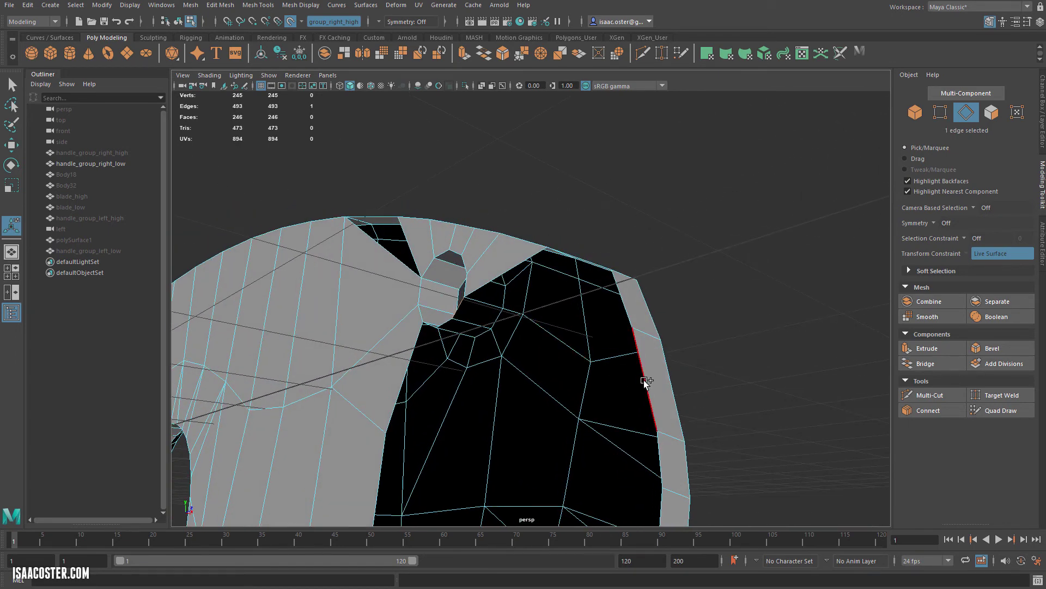
key(g)
Close the four-sided gap between the last two bridges at the upper corner of the rounded end with a bridged face.
alt+drag(460, 420, 545, 388)
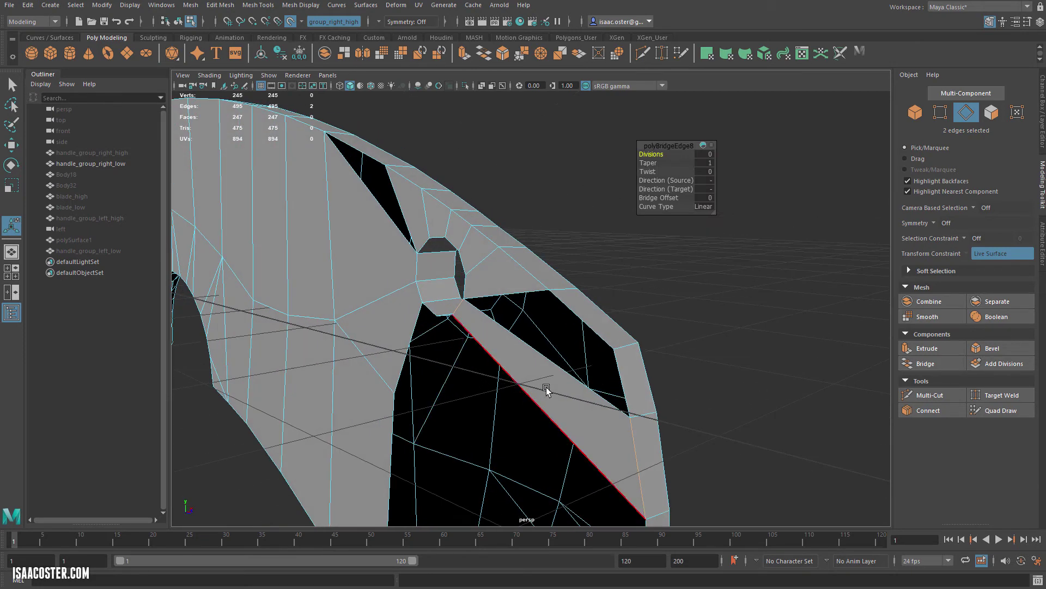
click(569, 336)
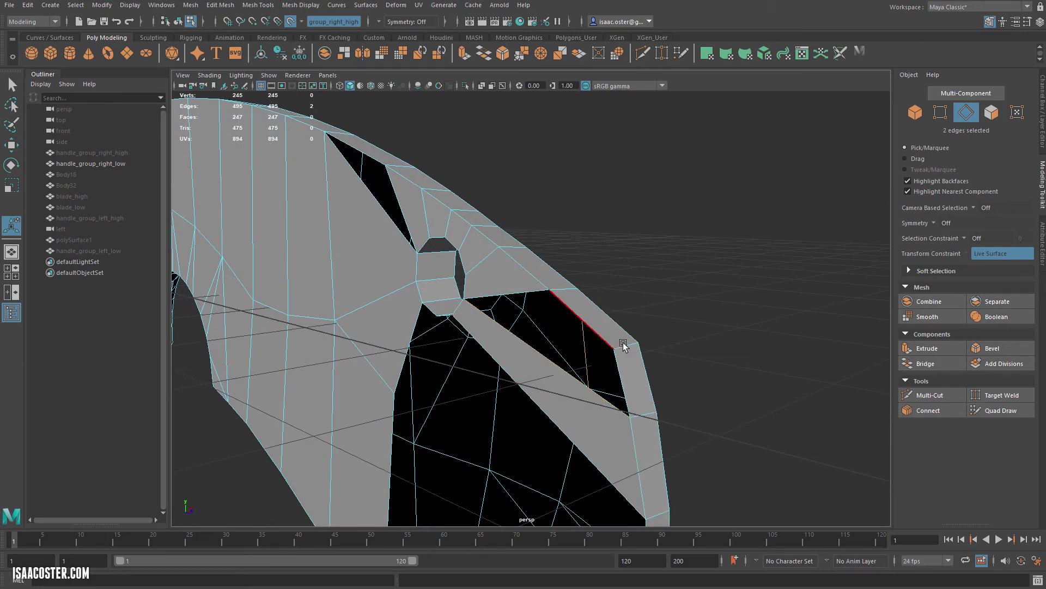
shift+click(604, 341)
alt+drag(627, 348, 652, 357)
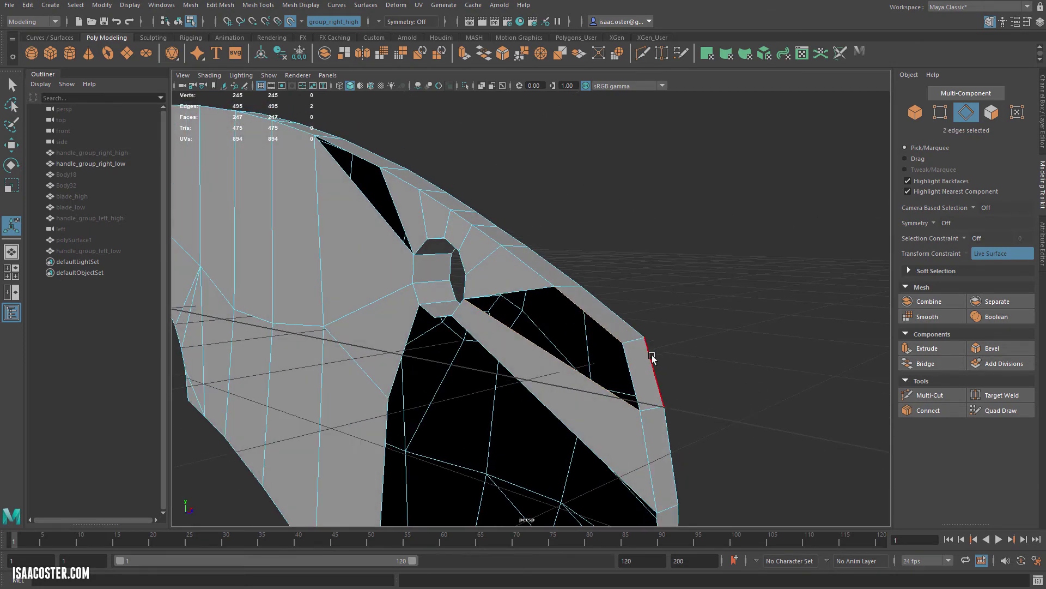
key(g)
Show handle_group_right_high again and apply Add Divisions to it.
alt+drag(582, 355, 581, 277)
alt+middle_drag(581, 277, 582, 245)
alt+drag(583, 245, 528, 204)
alt+drag(388, 301, 491, 263)
click(128, 155)
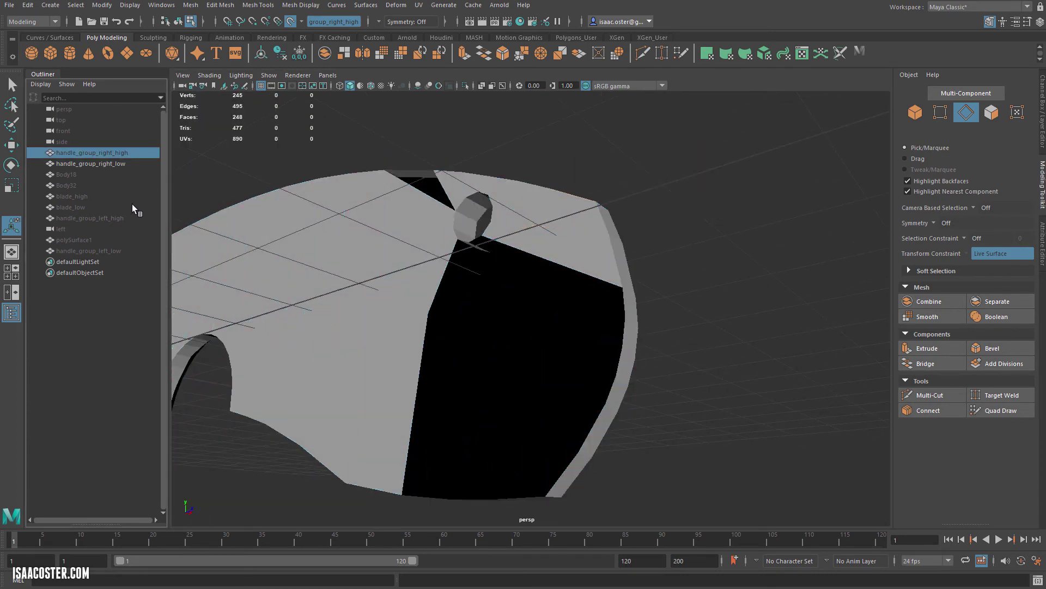
key(shift+h)
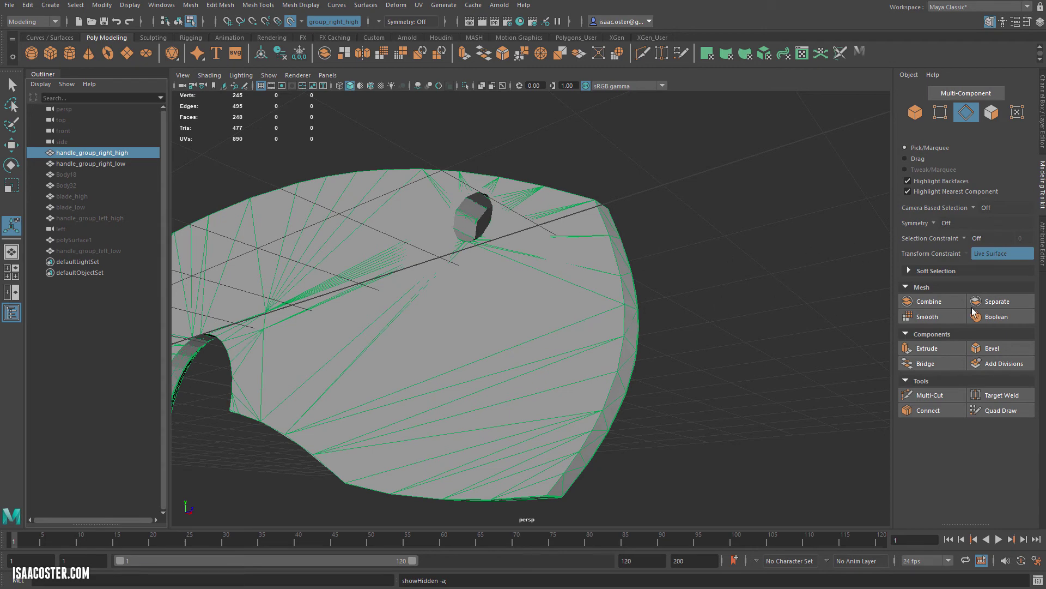
click(993, 364)
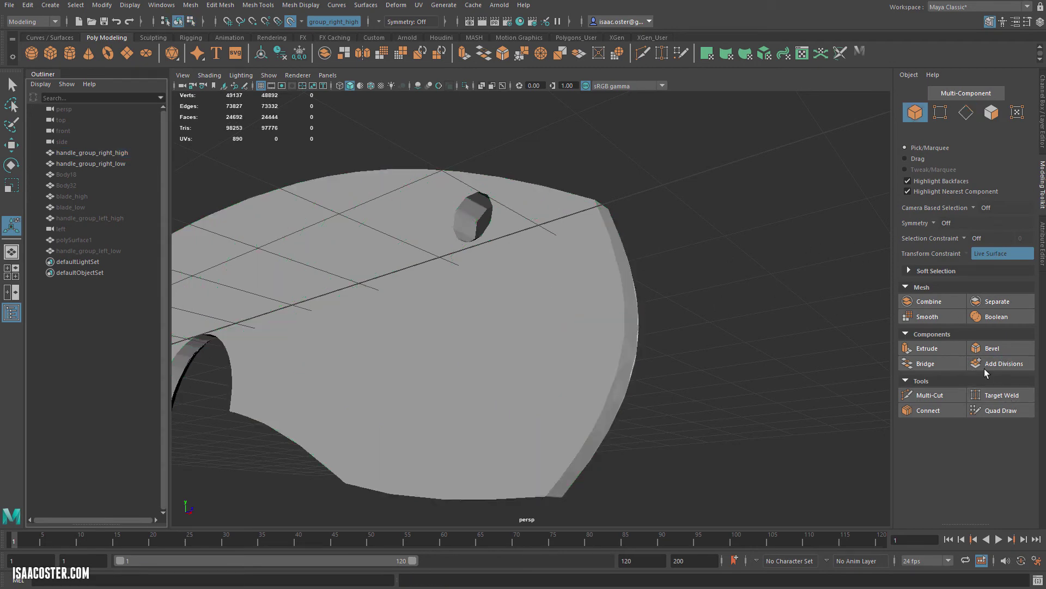
Undo the added divisions on the high-poly handle and fill a quad below the pin hole with Quad Draw.
key(ctrl+z)
click(1000, 410)
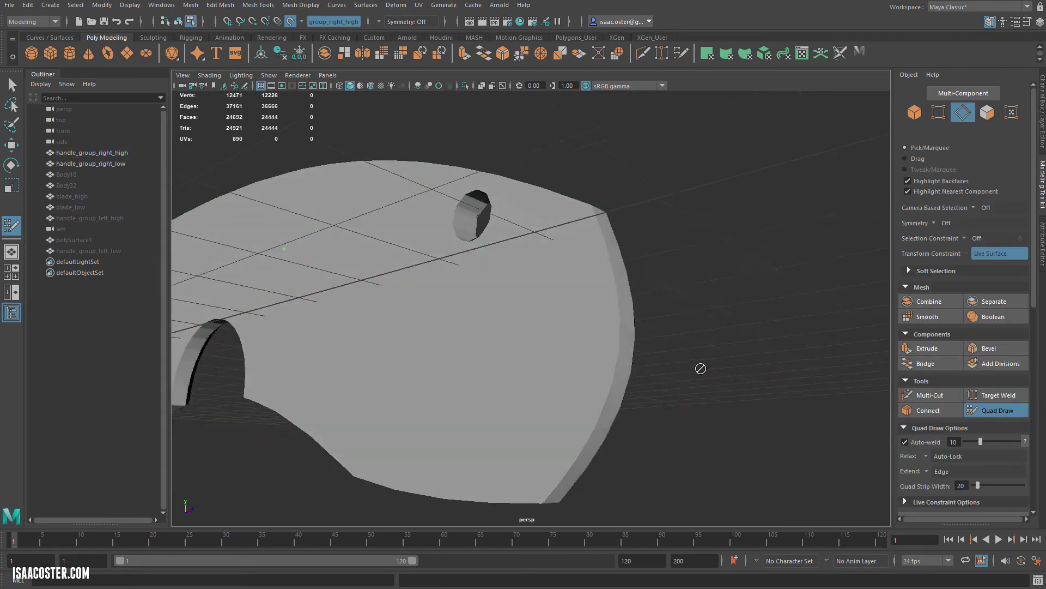
click(980, 410)
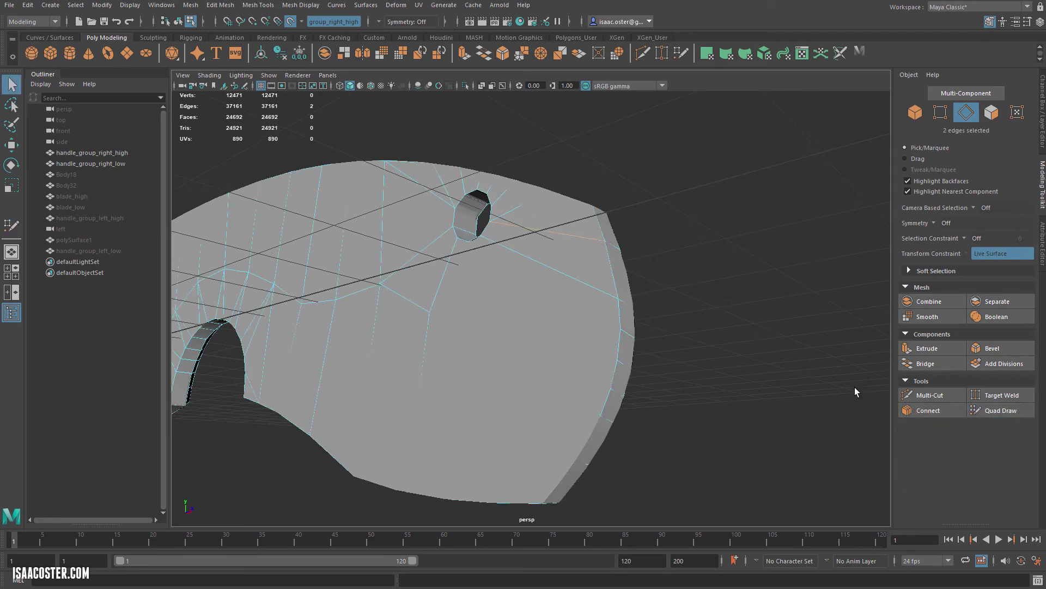
click(990, 409)
scroll(734, 367, up, 5)
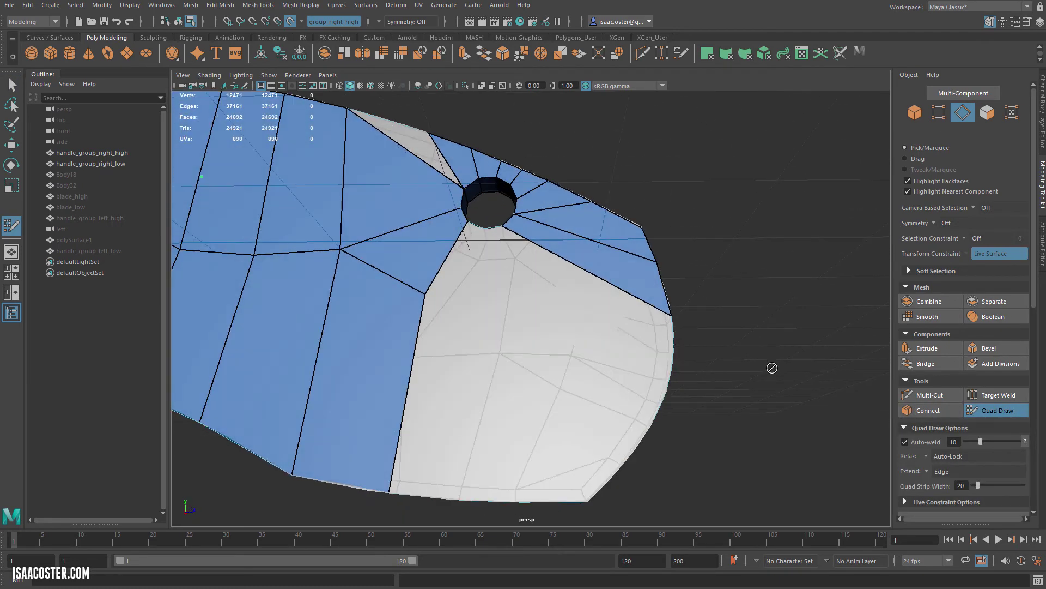
shift+click(475, 297)
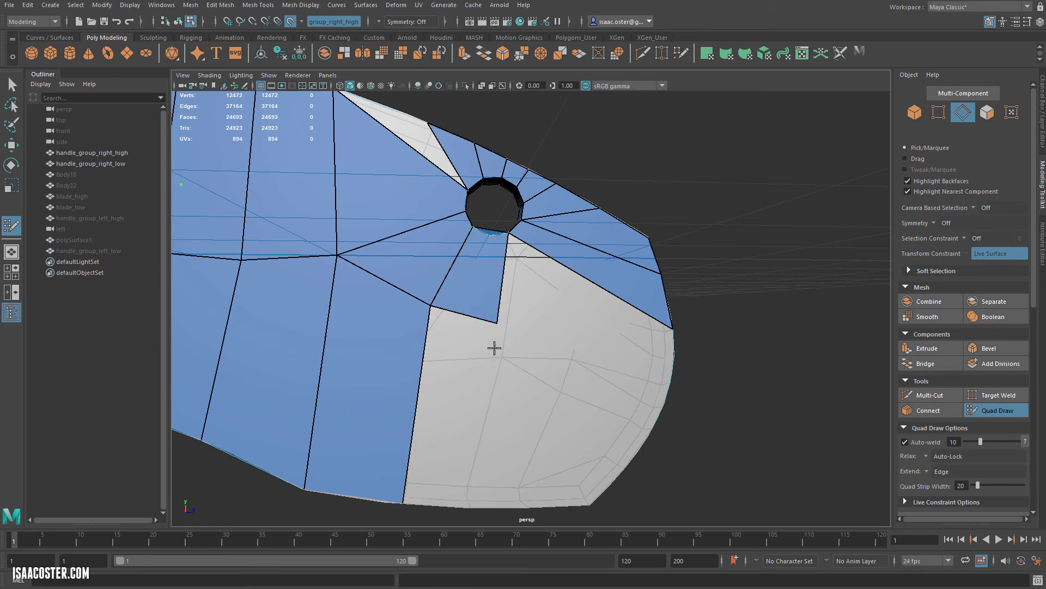
Fill faces between the new quad and the handle's lower edge, continuing to the lower corner of the rounded end.
alt+drag(493, 349, 448, 342)
shift+click(493, 350)
click(564, 312)
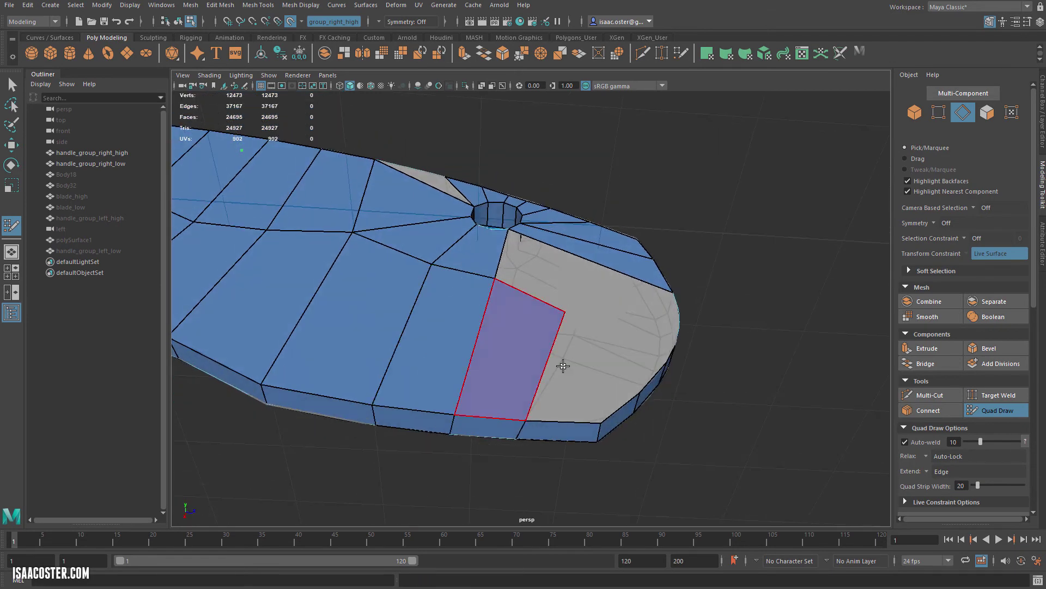
shift+click(561, 362)
mouse_move(570, 381)
alt+mouse_down()
mouse_move(556, 390)
mouse_move(547, 369)
mouse_move(560, 370)
alt+mouse_up()
shift+click(582, 380)
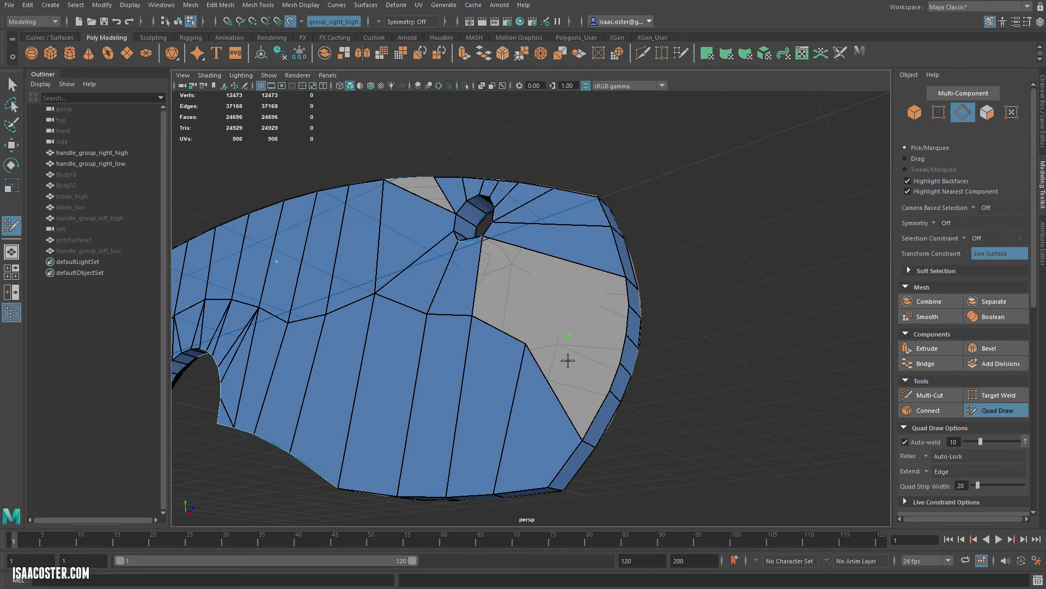
Fill the faces fanning out along the rounded end up to the pin hole, and close the last quad gap below the hole.
shift+click(567, 357)
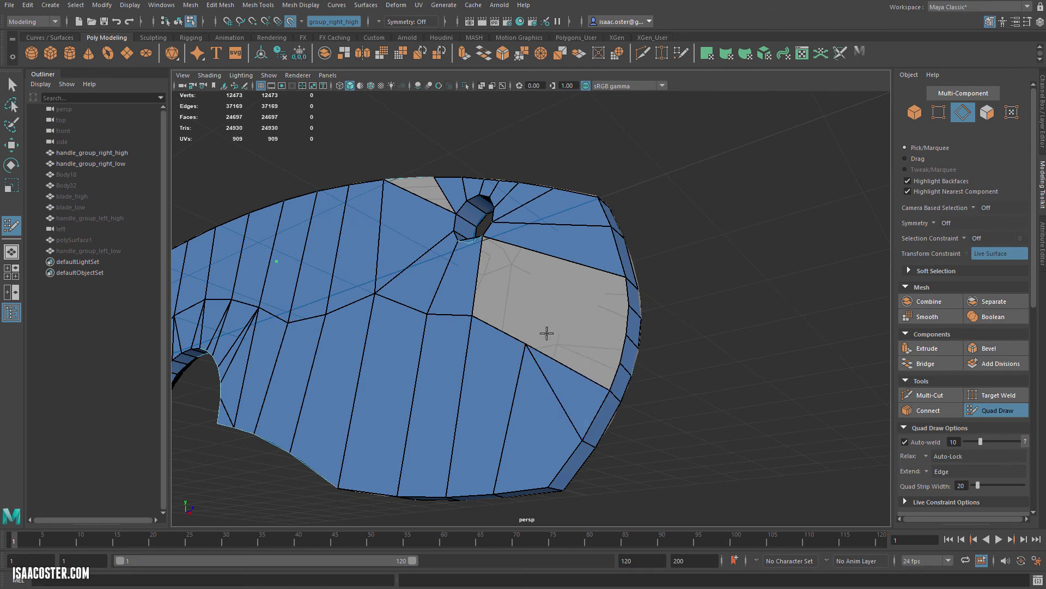
shift+click(539, 337)
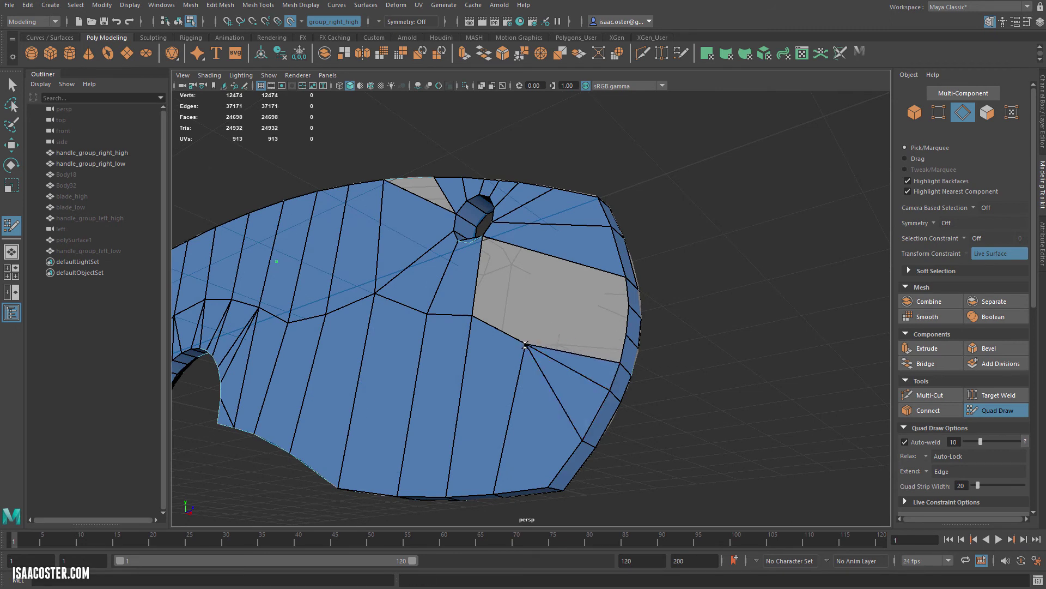
shift+click(571, 337)
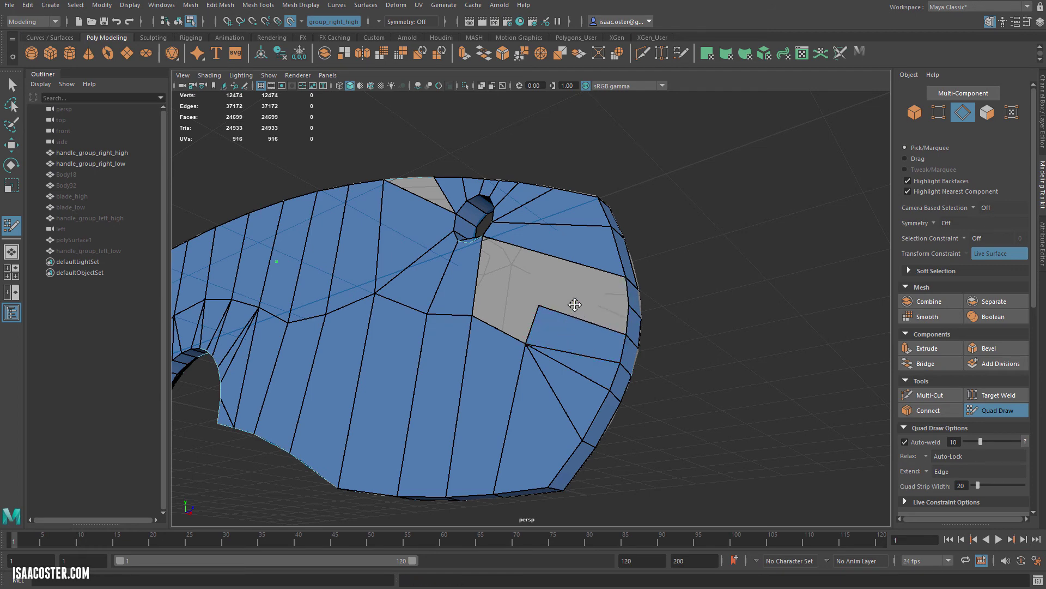
shift+click(586, 309)
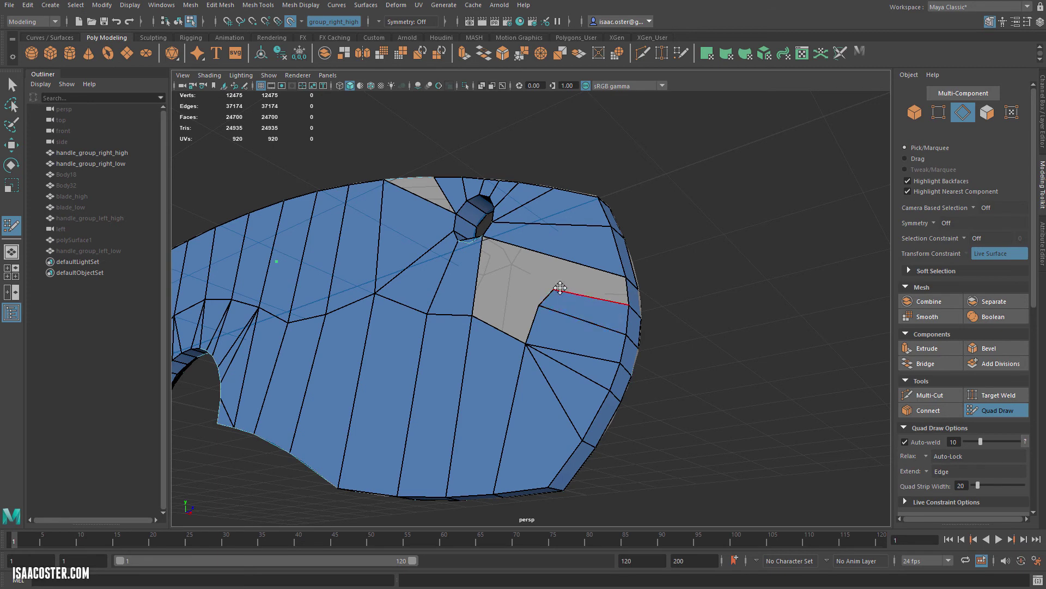
shift+click(557, 286)
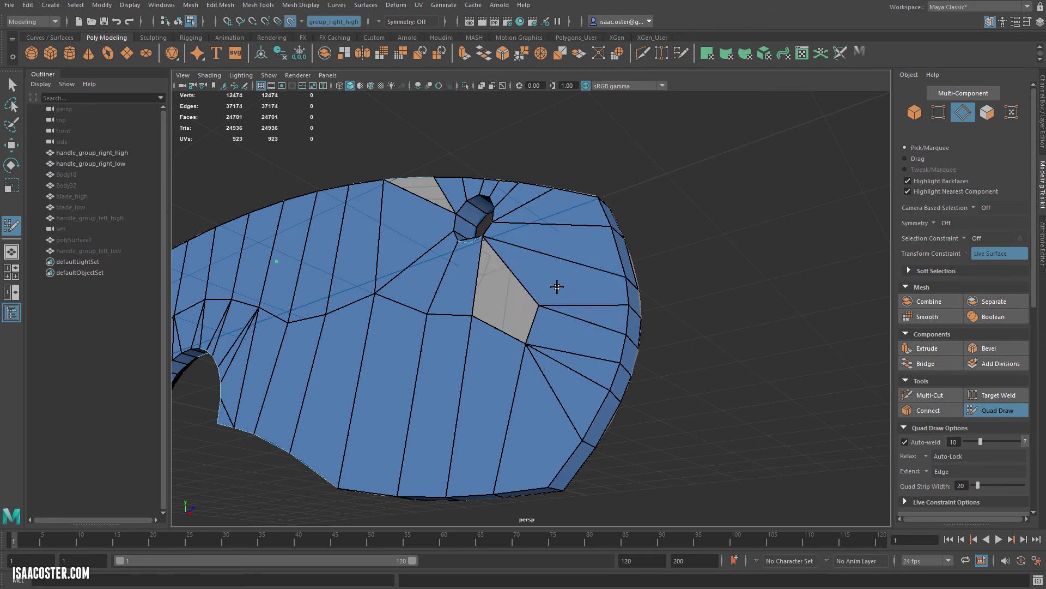
mouse_move(540, 305)
mouse_down()
mouse_move(542, 289)
mouse_move(542, 329)
mouse_move(591, 358)
mouse_move(469, 300)
mouse_move(579, 320)
mouse_move(529, 322)
mouse_move(606, 320)
mouse_move(479, 306)
mouse_up()
shift+click(502, 297)
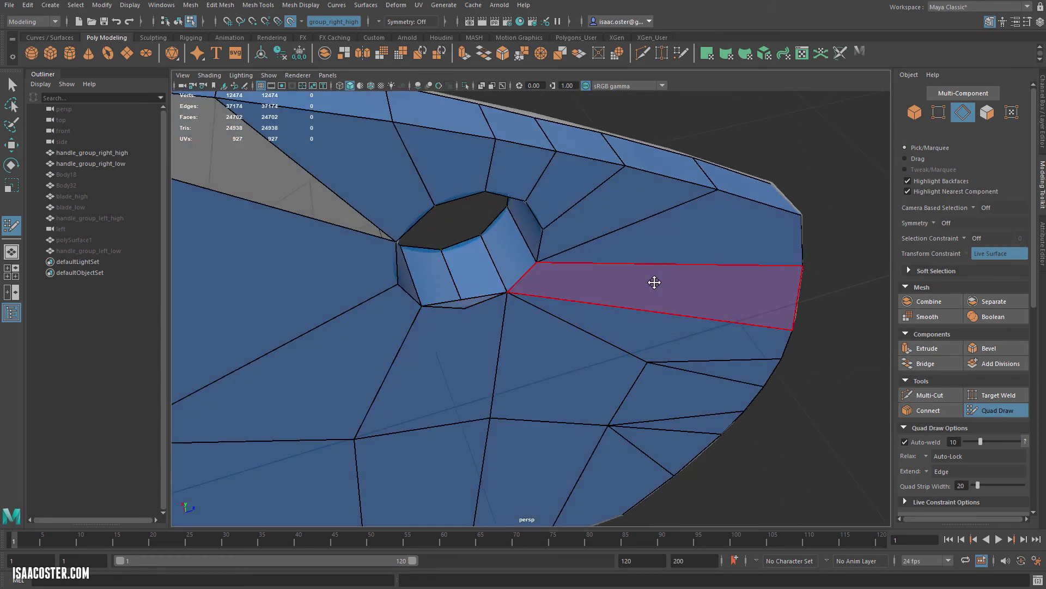
Delete the quad face directly below the pin hole that skips one of the hole's rim vertices.
key(w)
scroll(527, 313, up, 3)
right_drag(441, 306, 423, 300)
click(423, 300)
key(Delete)
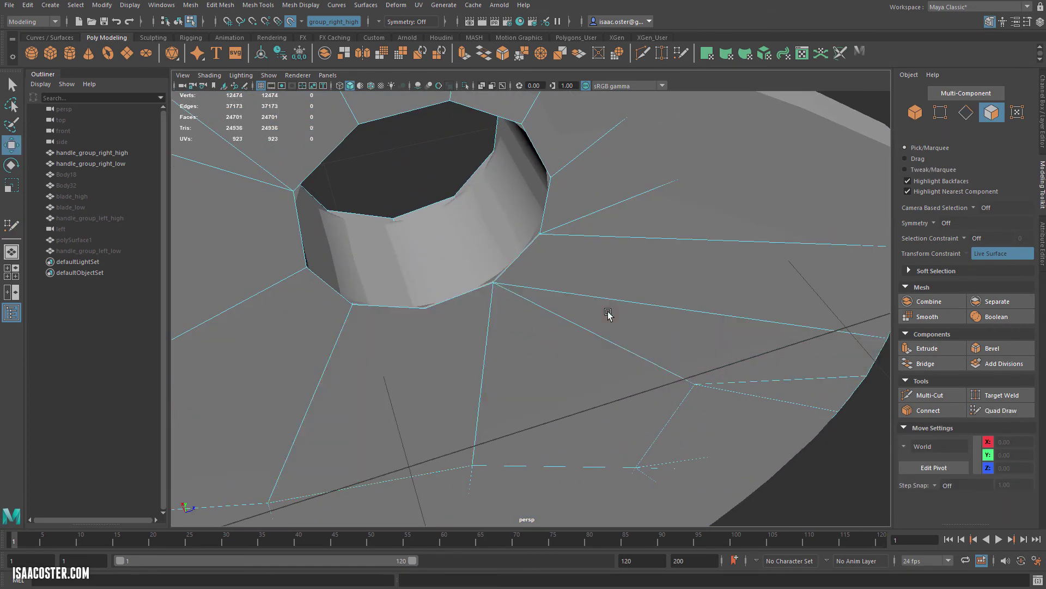
scroll(444, 360, up, 3)
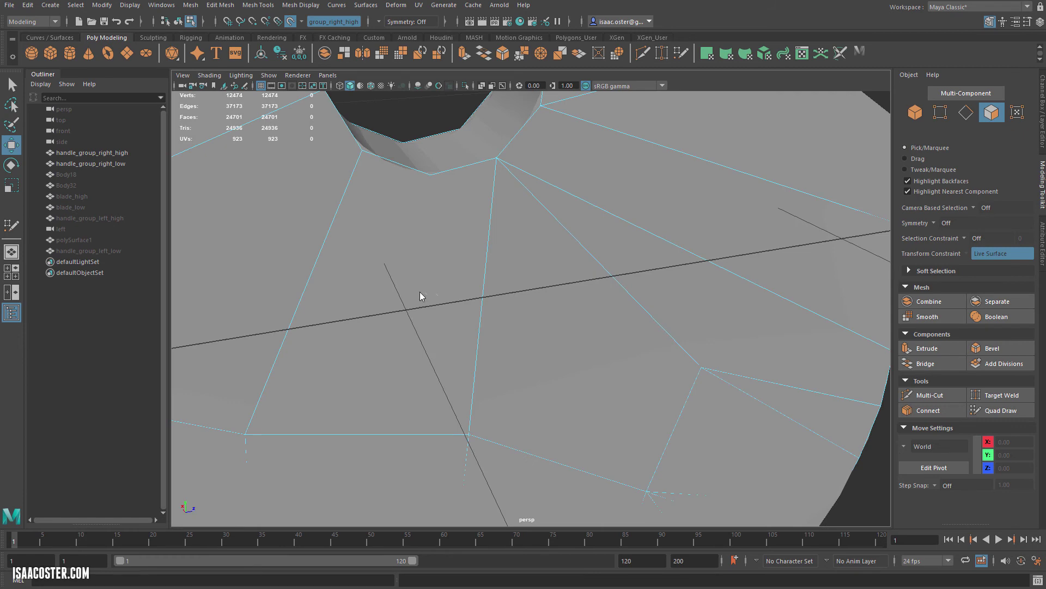
right_drag(419, 296, 370, 292)
click(430, 175)
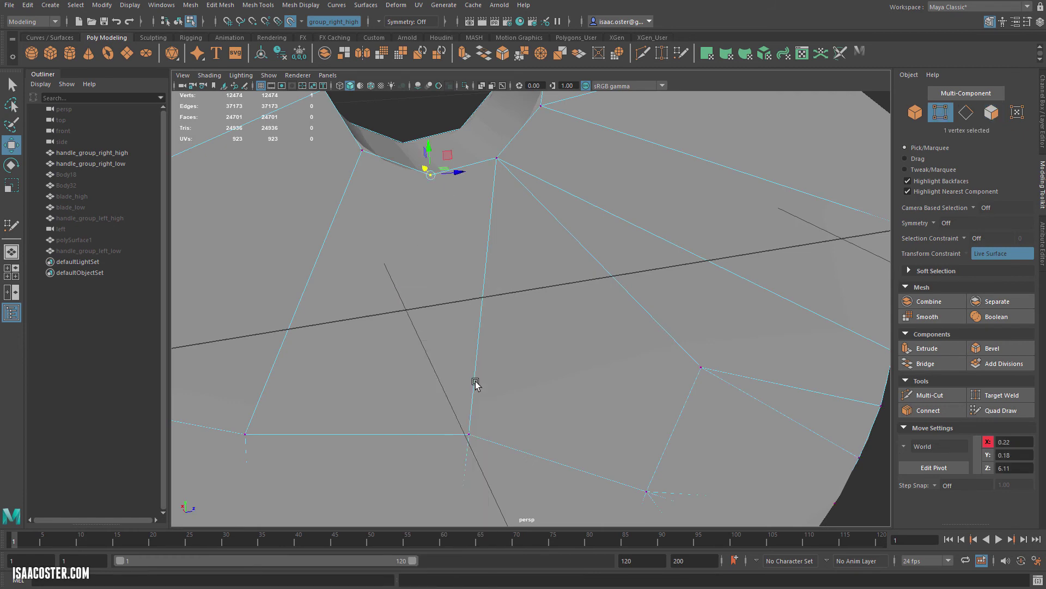
shift+click(467, 435)
click(217, 5)
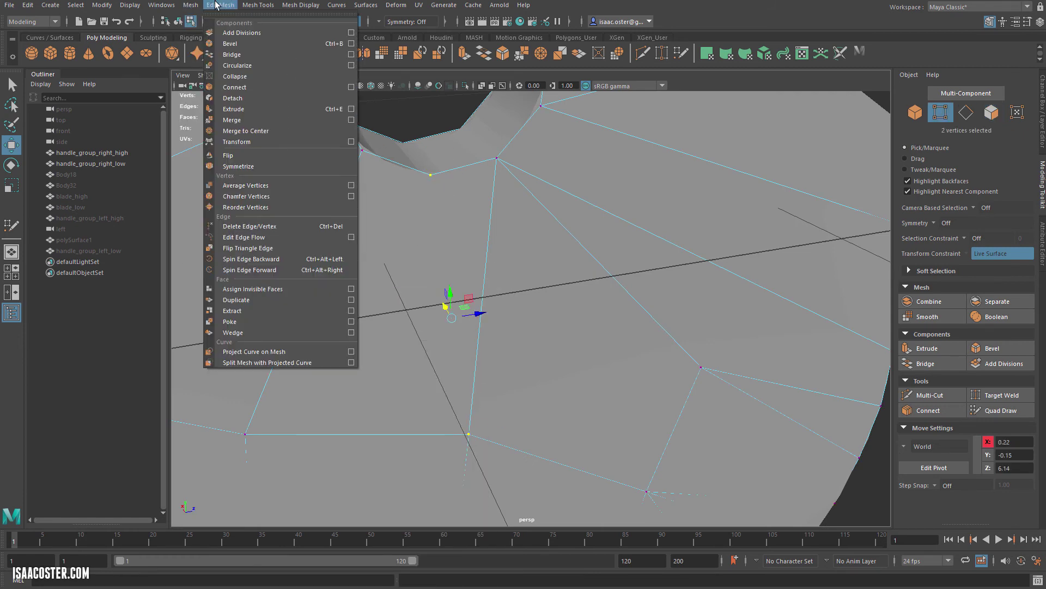
click(548, 188)
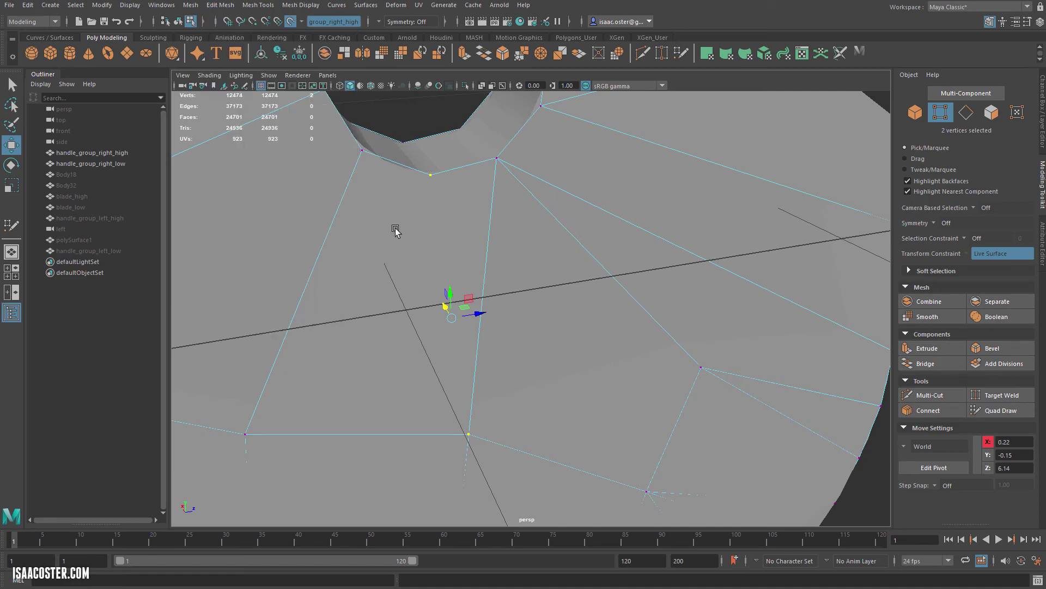
mouse_move(396, 232)
alt+mouse_down()
mouse_move(395, 241)
mouse_move(439, 249)
alt+mouse_up()
key(4)
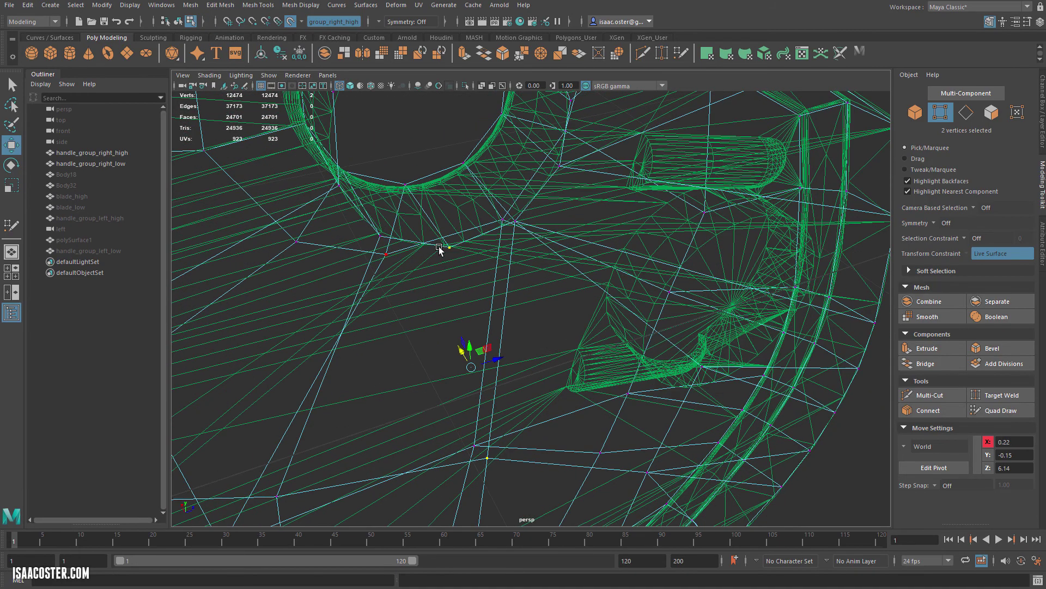
key(5)
mouse_move(509, 267)
alt+mouse_down()
mouse_move(427, 256)
mouse_move(565, 287)
alt+mouse_up()
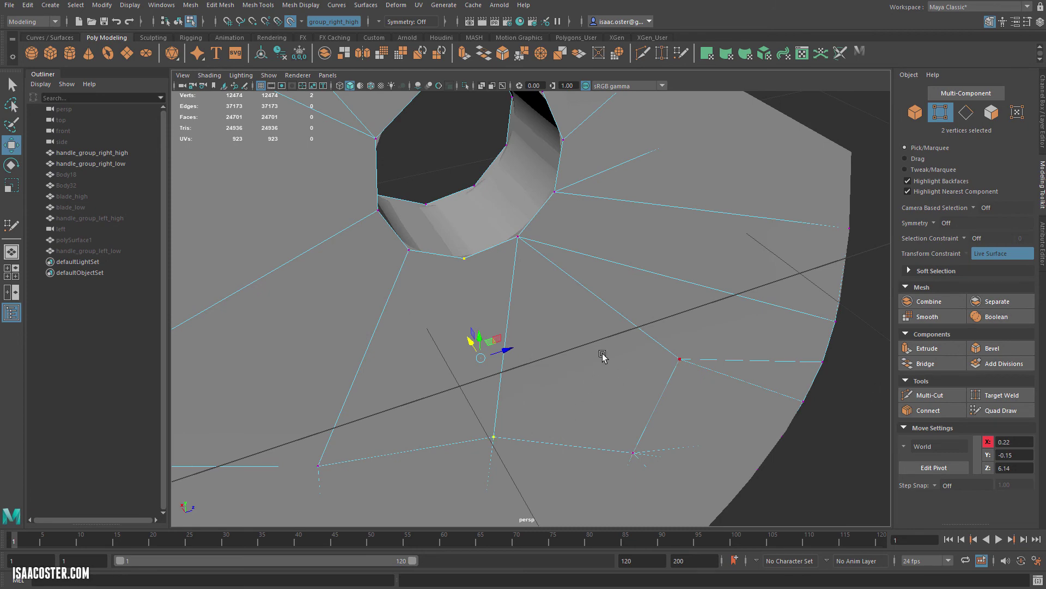
alt+drag(602, 356, 462, 285)
Bridge the pin hole's lower rim edge to the horizontal face edge below it.
right_drag(443, 212, 442, 180)
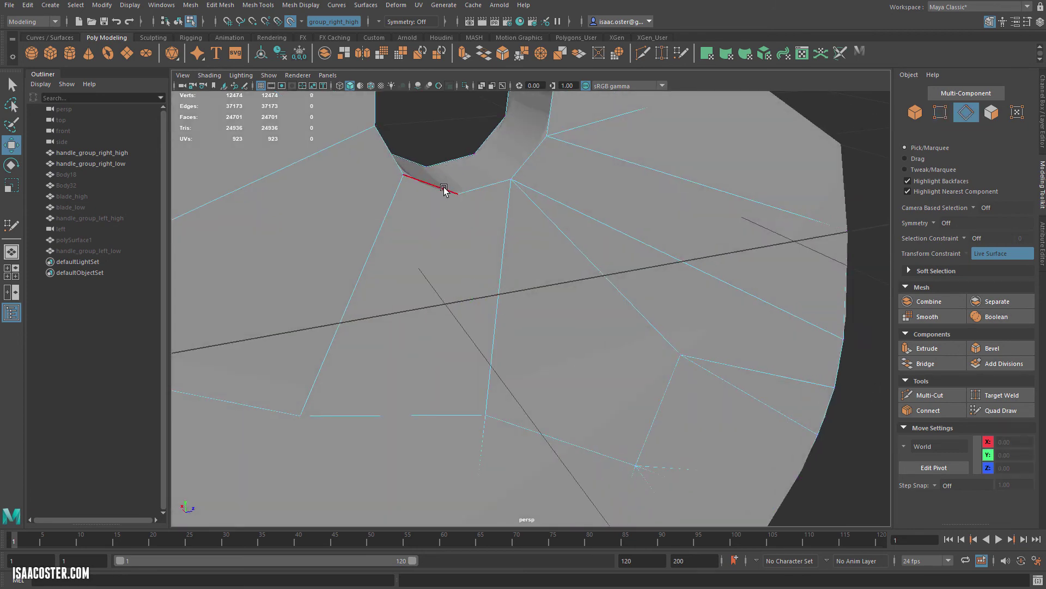
click(436, 186)
shift+click(433, 415)
click(258, 5)
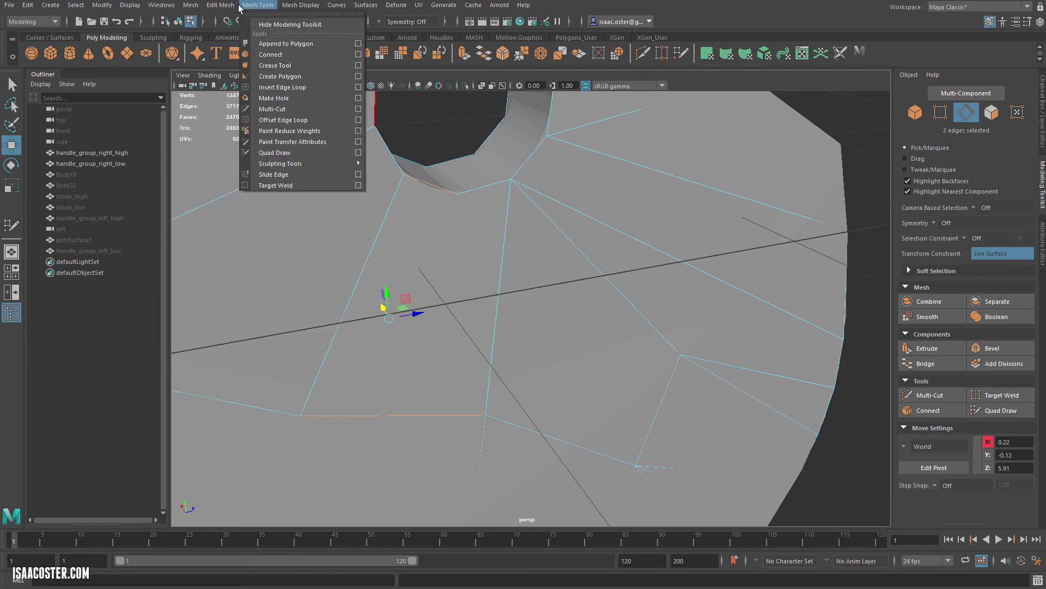
click(229, 54)
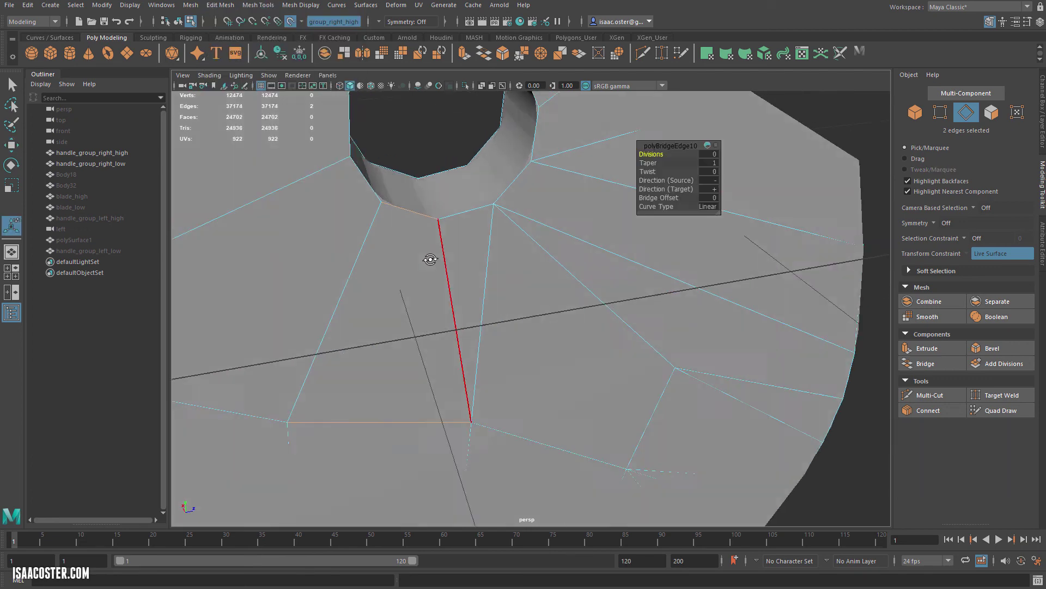
Close the narrow triangular gap beside the new bridge with Fill Hole.
alt+drag(430, 259, 475, 264)
right_drag(474, 263, 489, 236)
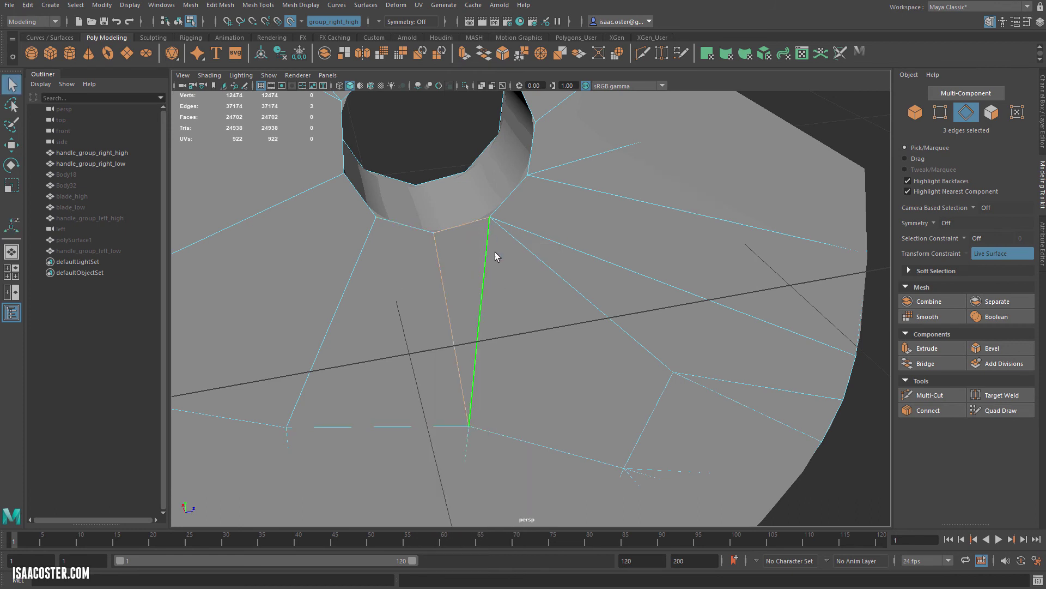
click(206, 6)
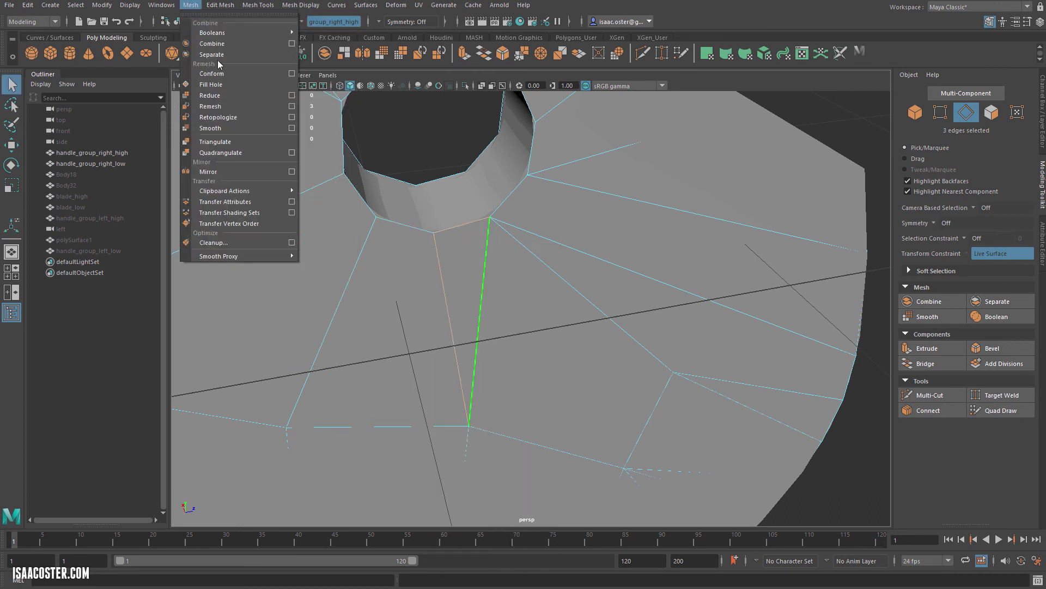
click(221, 83)
alt+right_drag(419, 104, 414, 144)
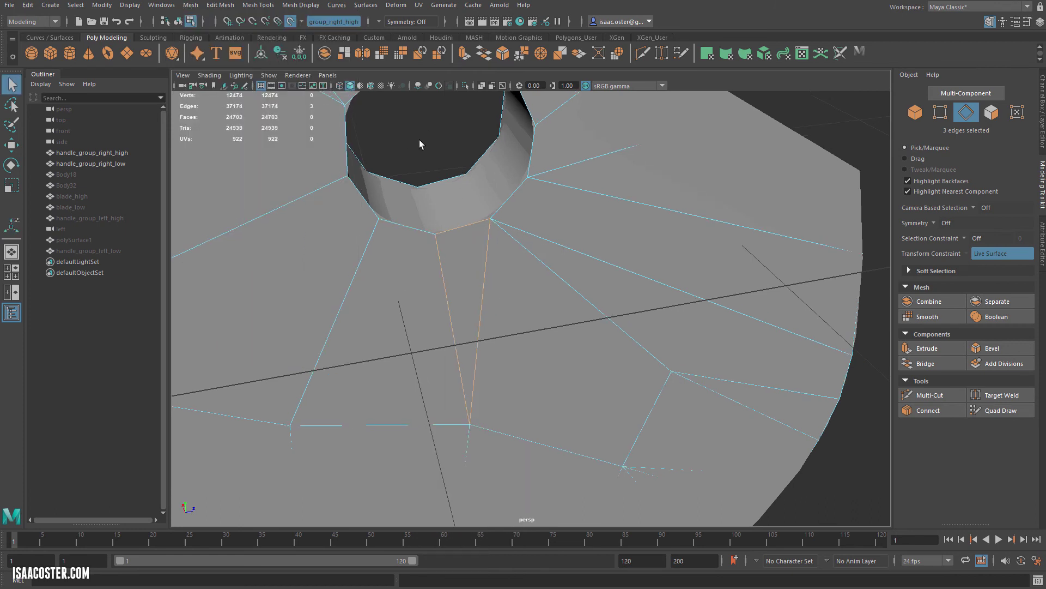
Return to object mode and hide handle_group_right_high.
key(F8)
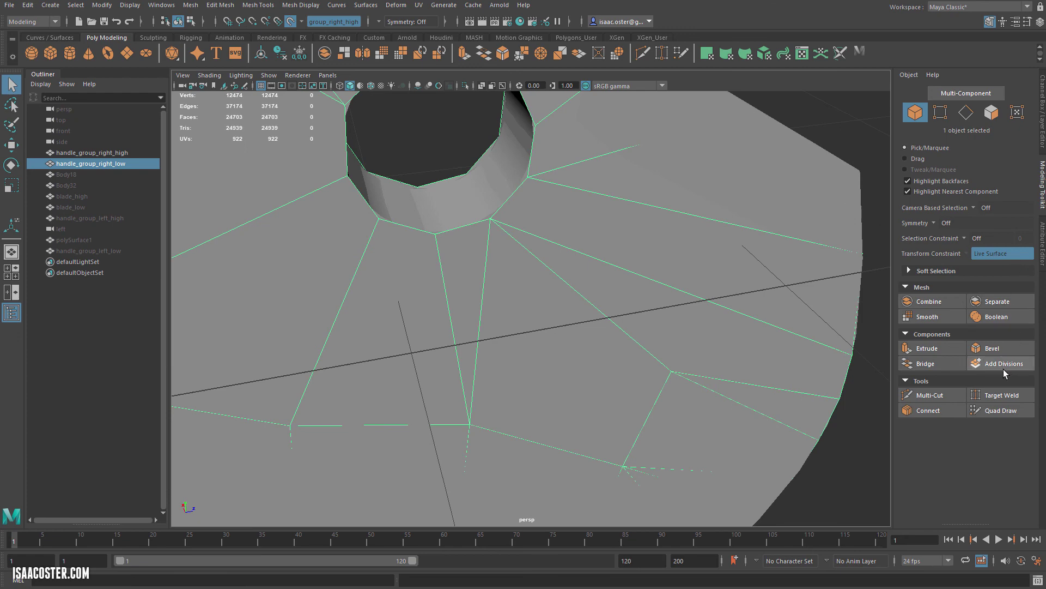
scroll(444, 229, down, 2)
click(116, 153)
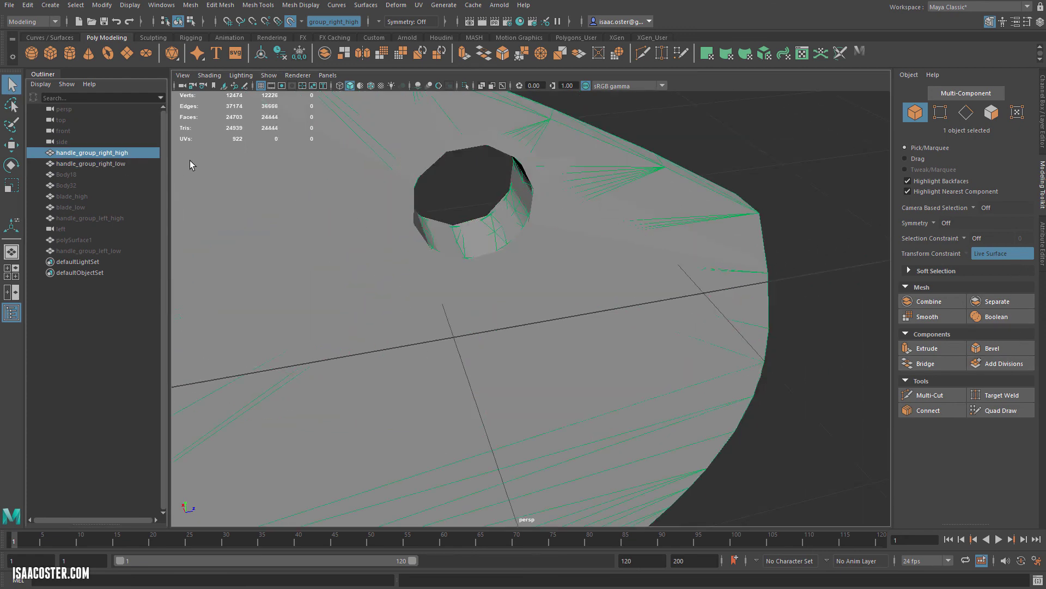
key(ctrl+h)
Select the border edges of the triangular gap between the pin hole and the handle's upper edge and close it with Fill Hole.
scroll(355, 230, down, 3)
alt+drag(355, 230, 489, 277)
click(463, 228)
scroll(489, 277, up, 1)
right_drag(488, 277, 448, 256)
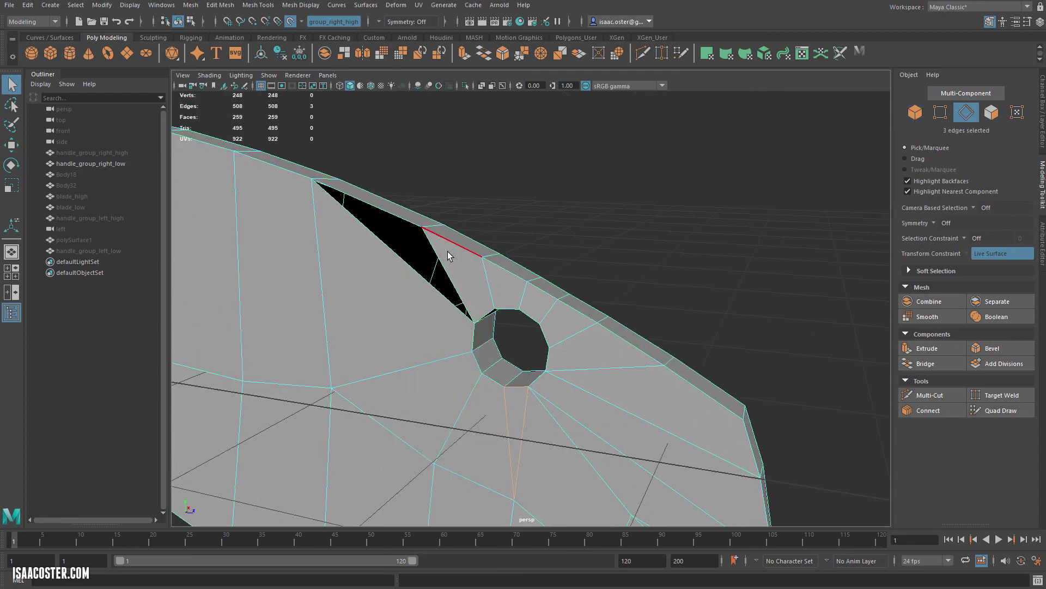
click(207, 5)
mouse_move(191, 6)
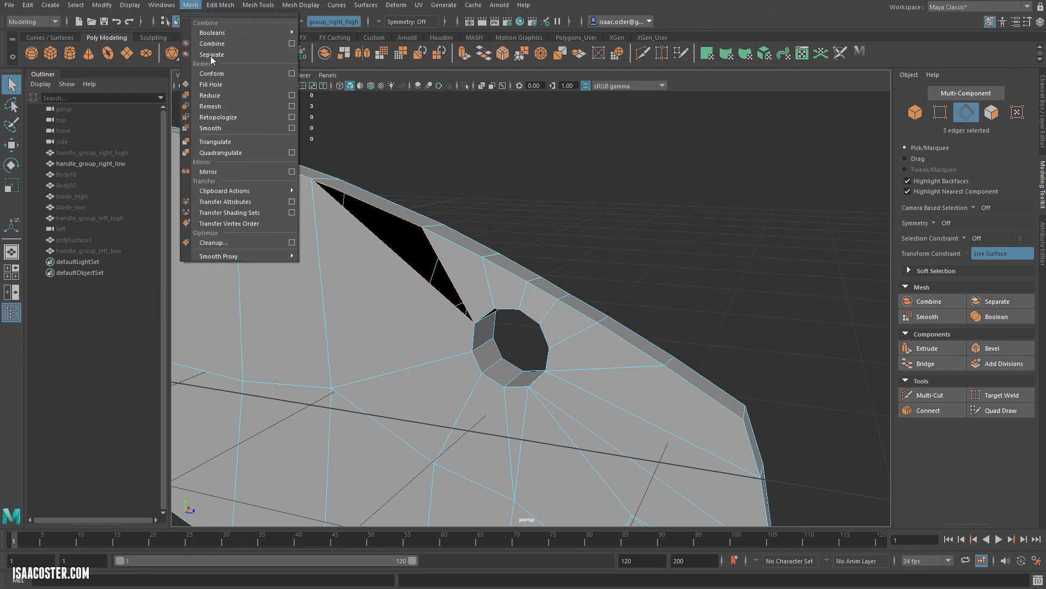
click(212, 85)
Check both sides of the closed low-poly handle and turn off the viewport grid.
alt+drag(443, 138, 526, 252)
alt+middle_drag(526, 252, 642, 269)
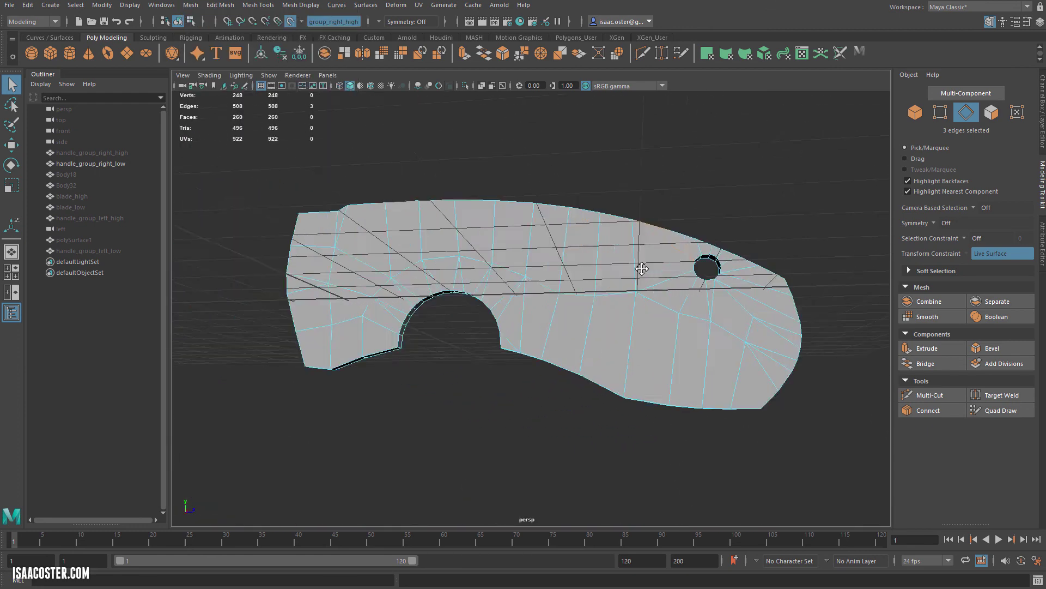
alt+drag(642, 269, 670, 293)
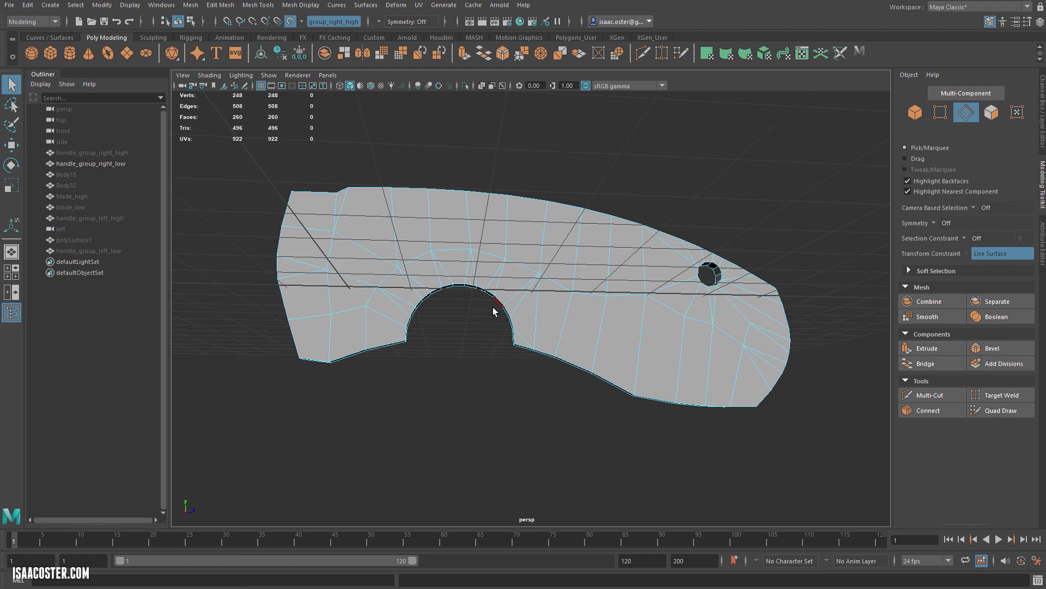
alt+drag(493, 311, 765, 349)
alt+right_drag(764, 349, 563, 390)
alt+drag(563, 390, 642, 402)
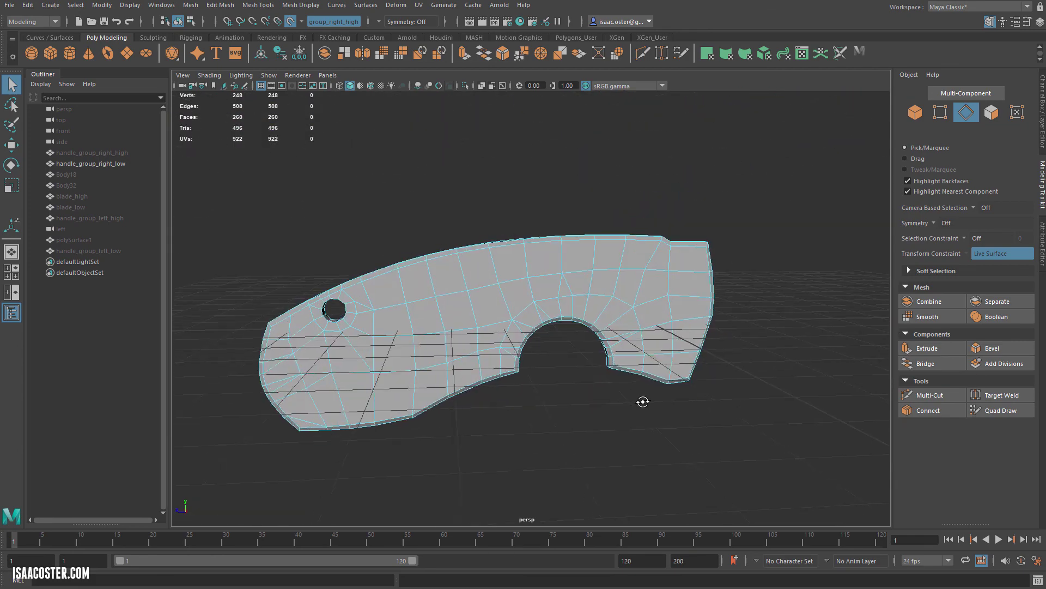
click(128, 6)
click(156, 33)
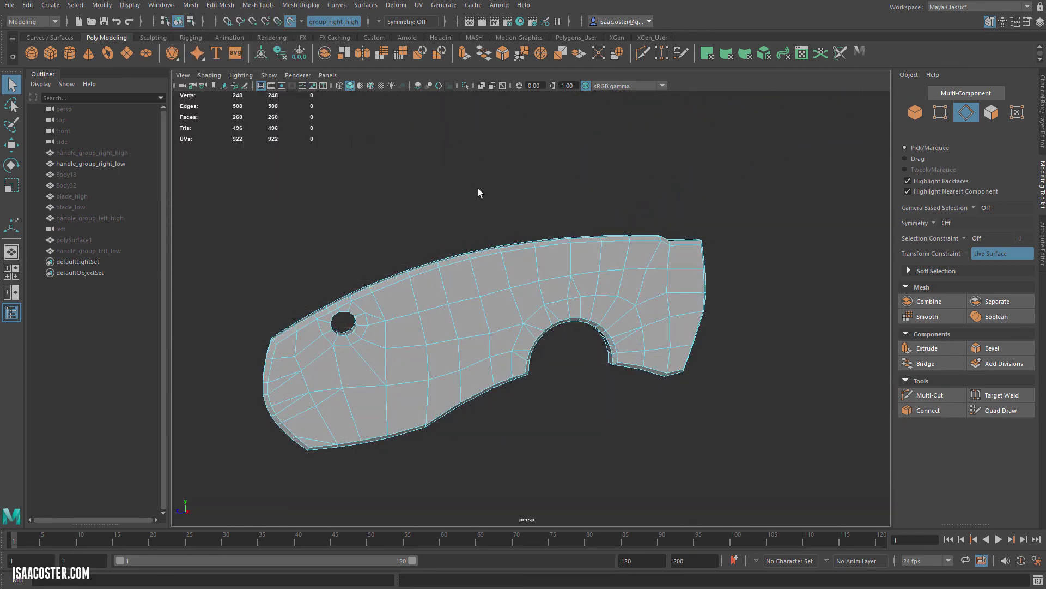